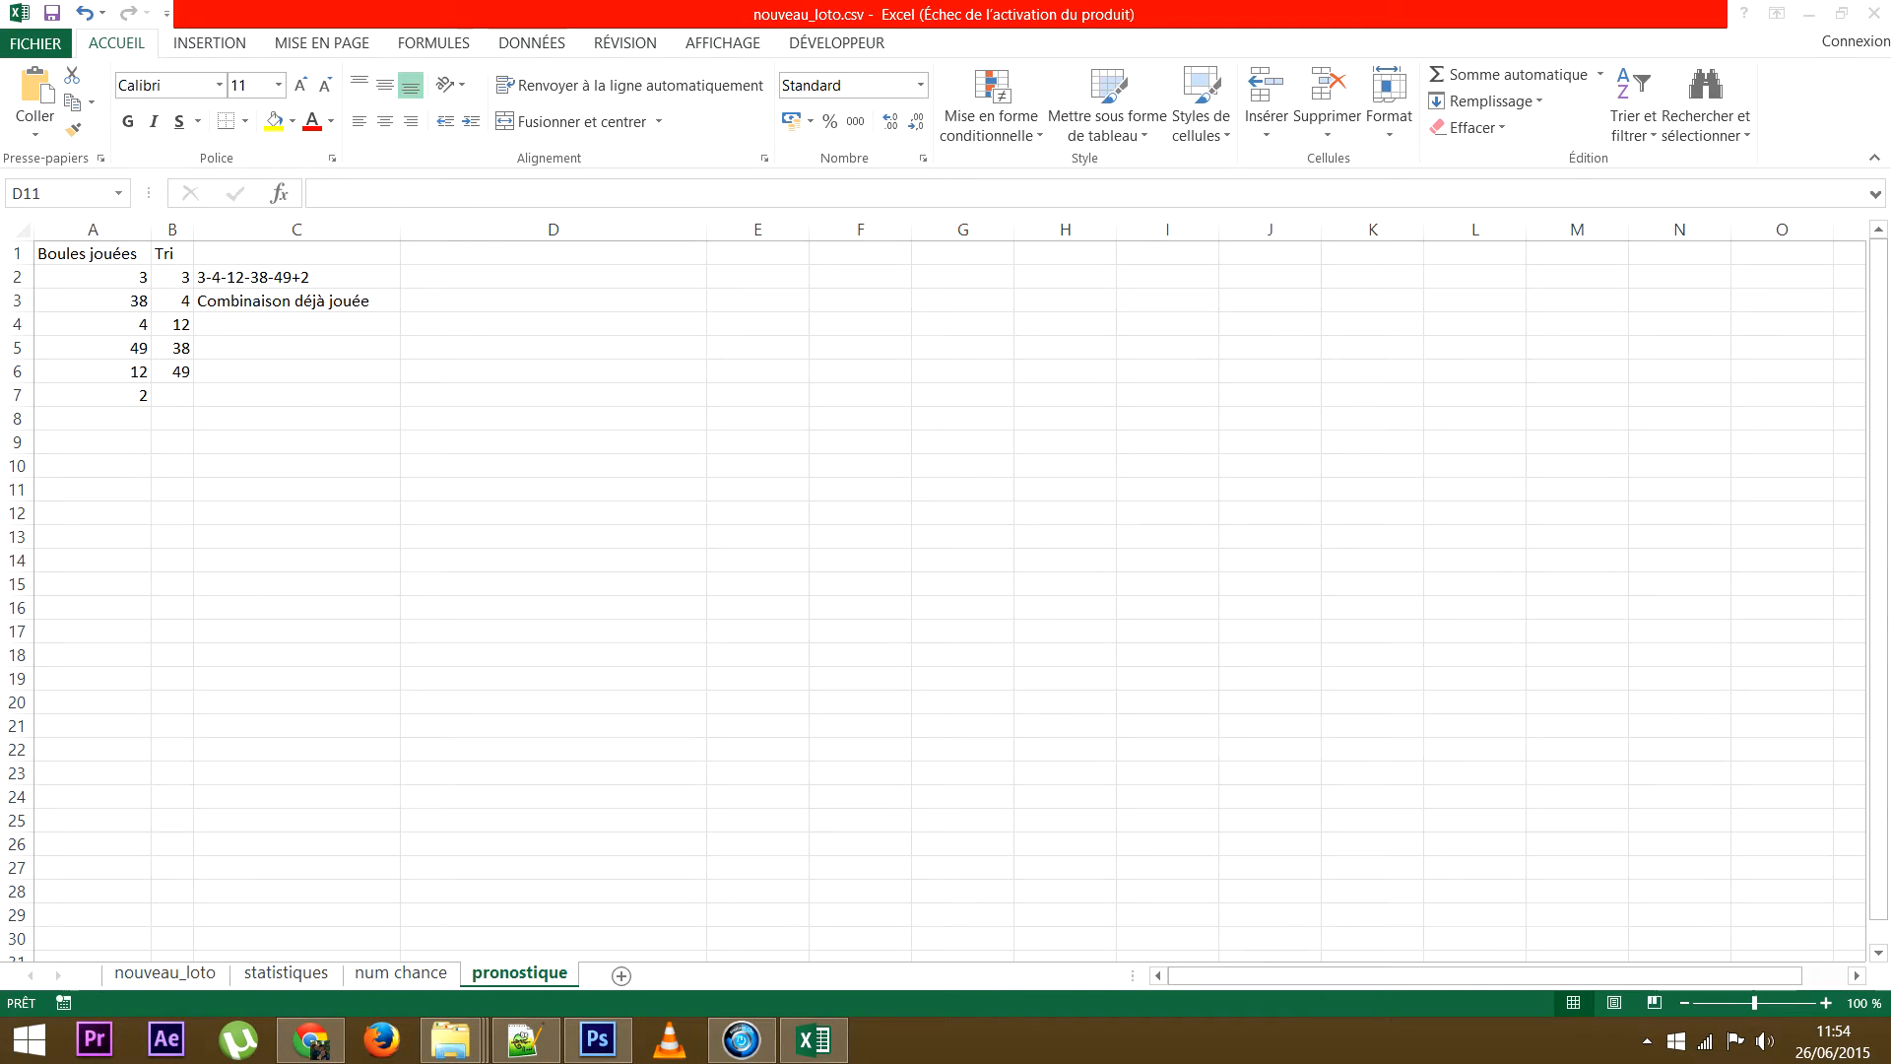
{"action": "left_click", "coordinate": [552, 489]}
{"action": "left_click", "coordinate": [296, 324]}
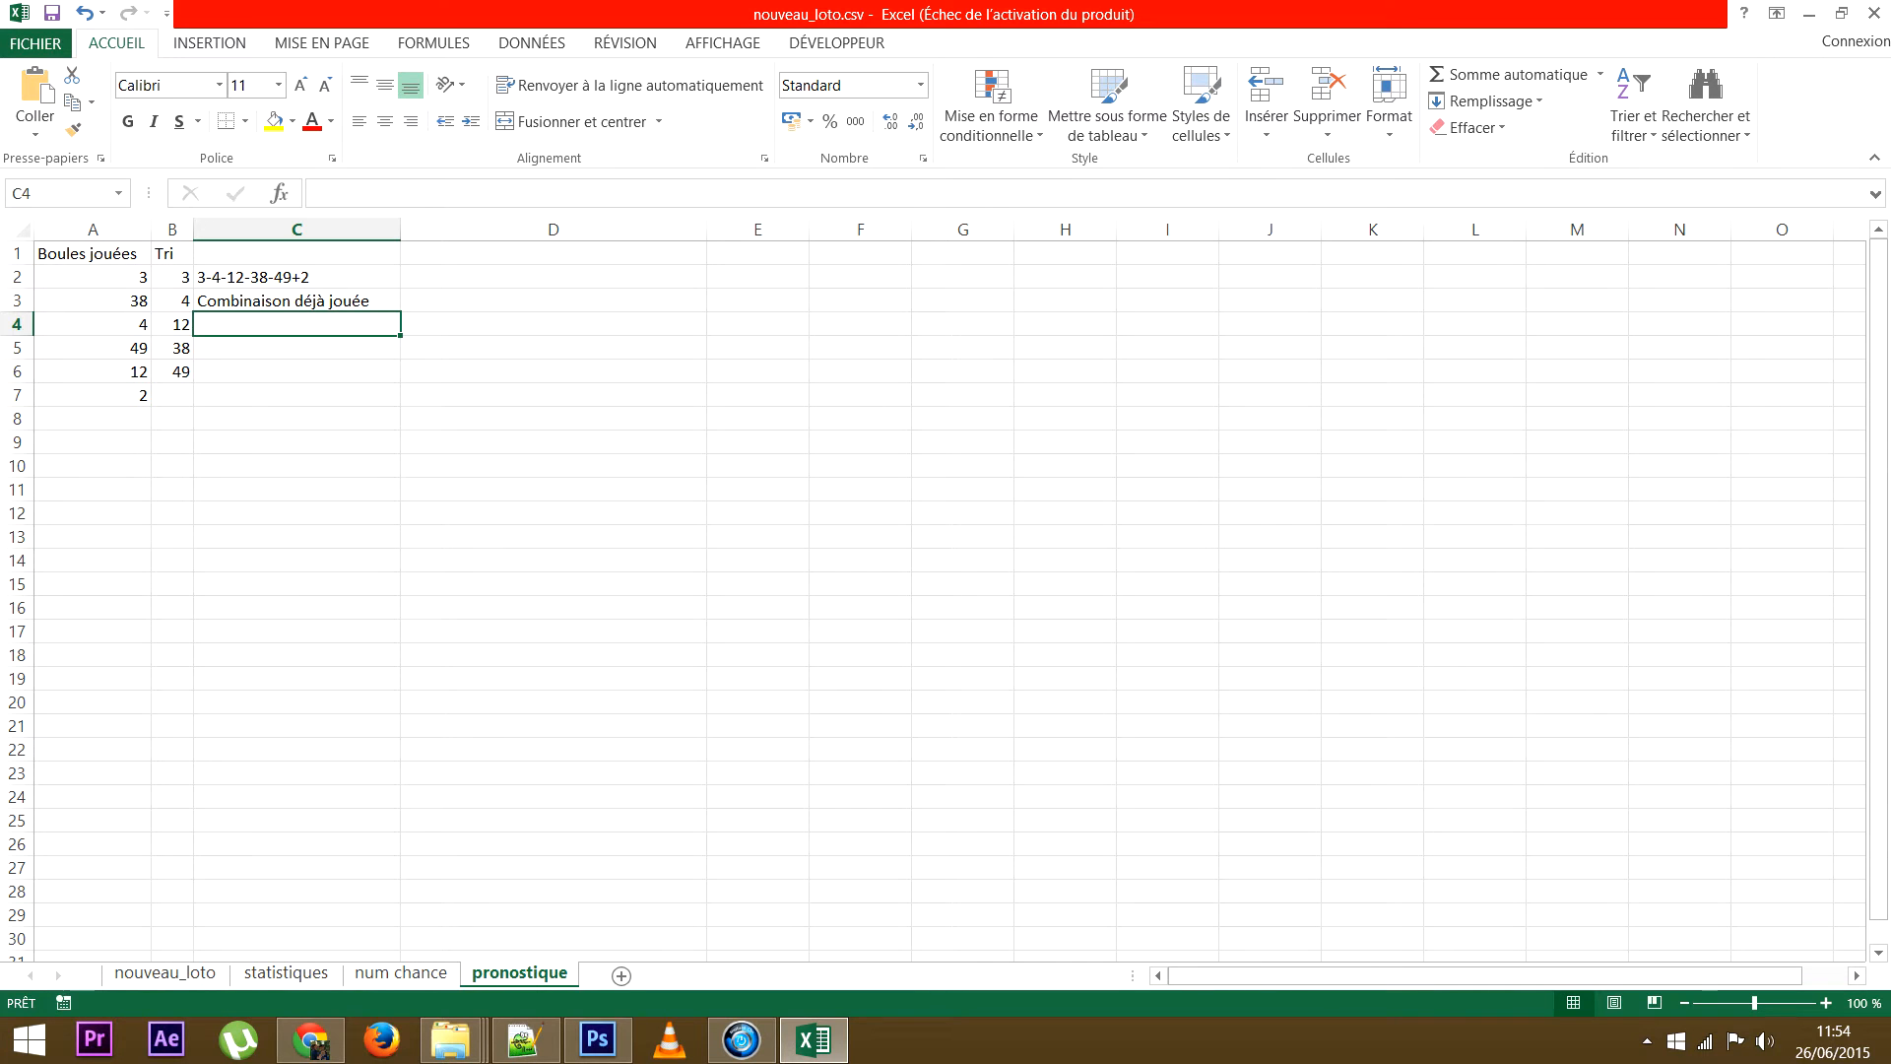
{"action": "left_click", "coordinate": [296, 301]}
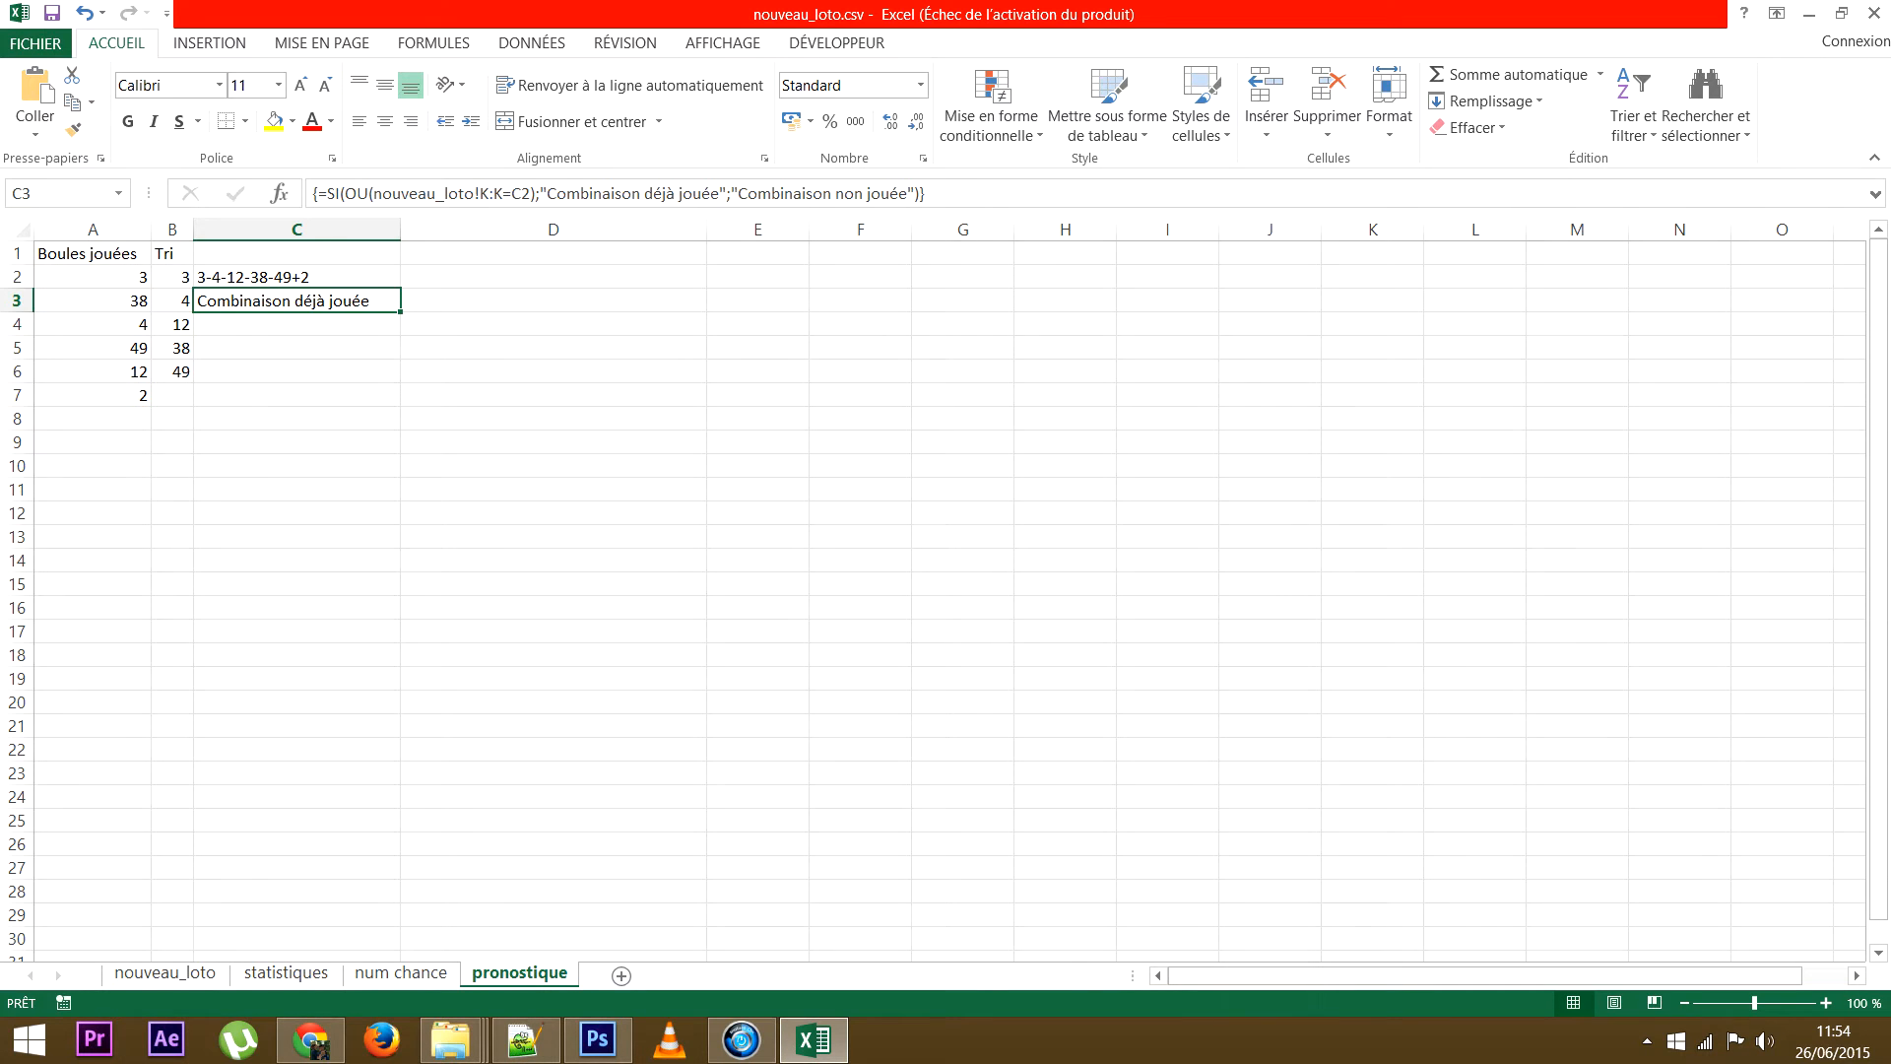
{"action": "left_click", "coordinate": [296, 372]}
Start an EQUIV function in cell C4 of the pronostique sheet, using C2 as the lookup value.
{"action": "left_click", "coordinate": [297, 325]}
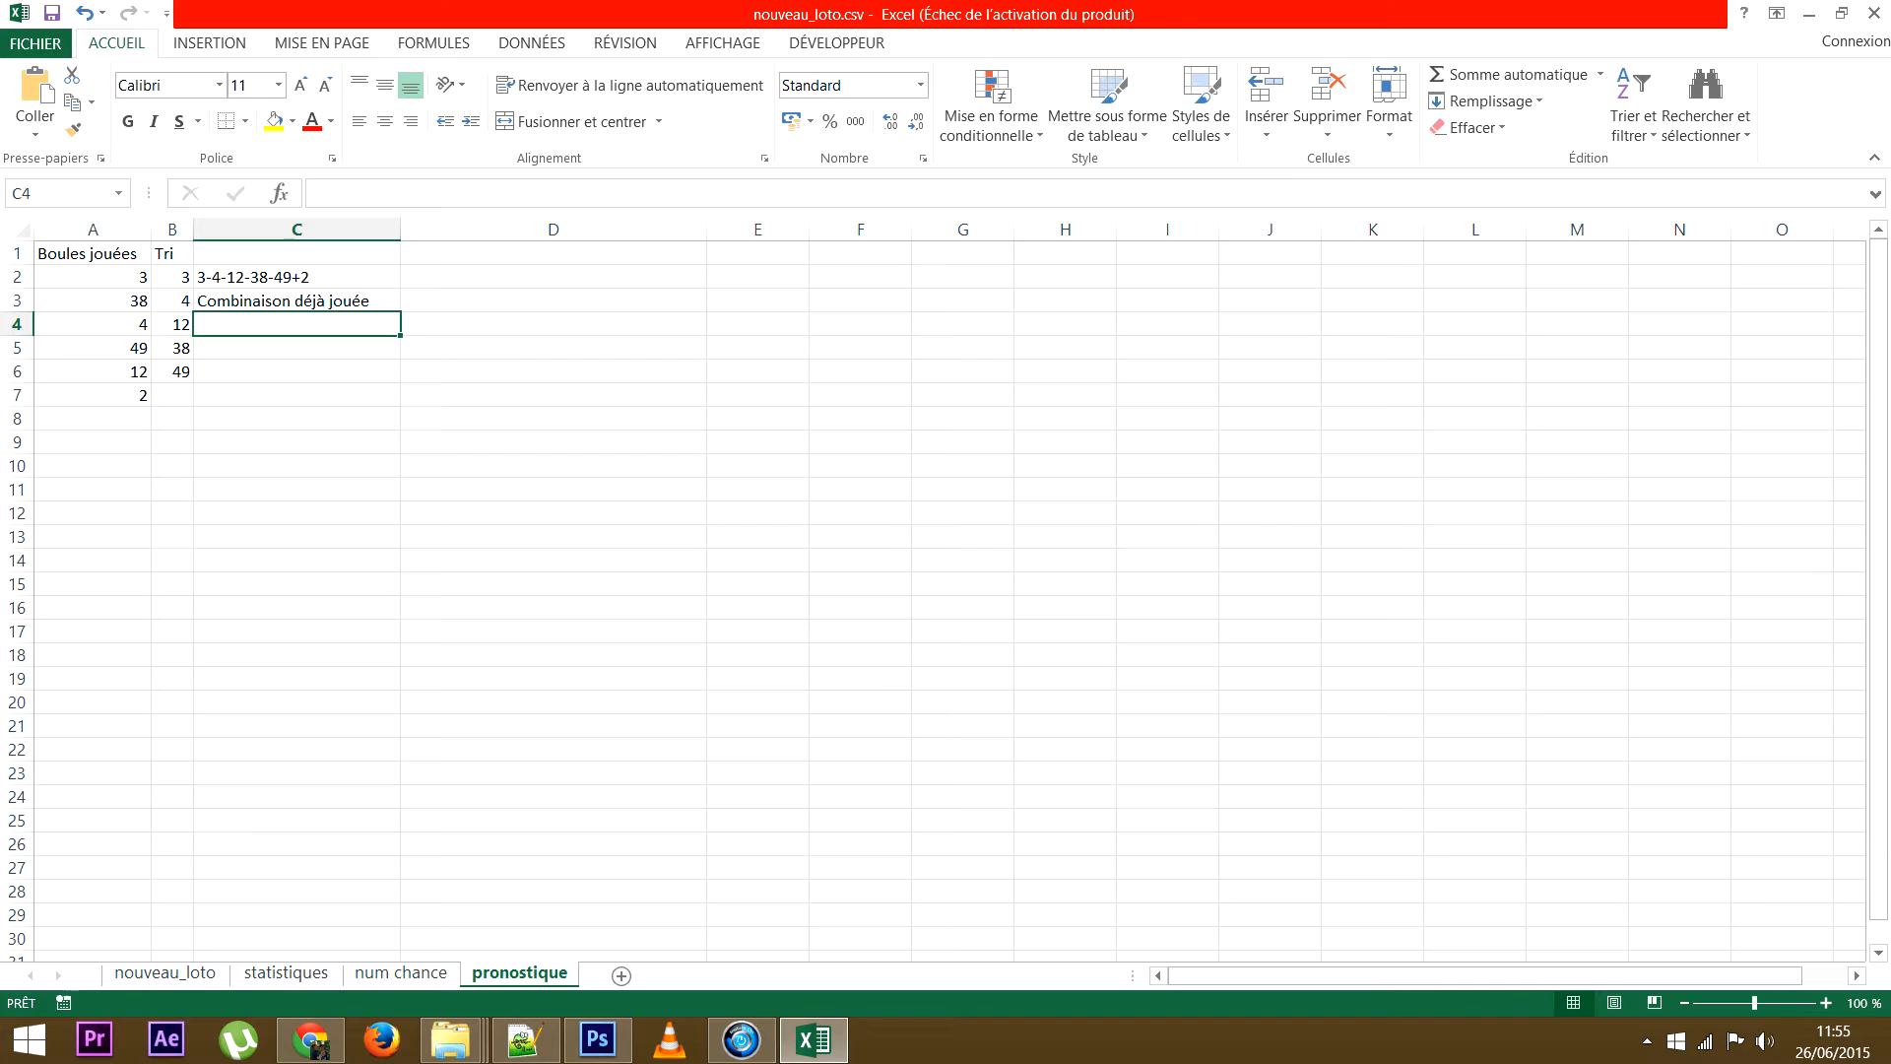
{"action": "left_click", "coordinate": [433, 43]}
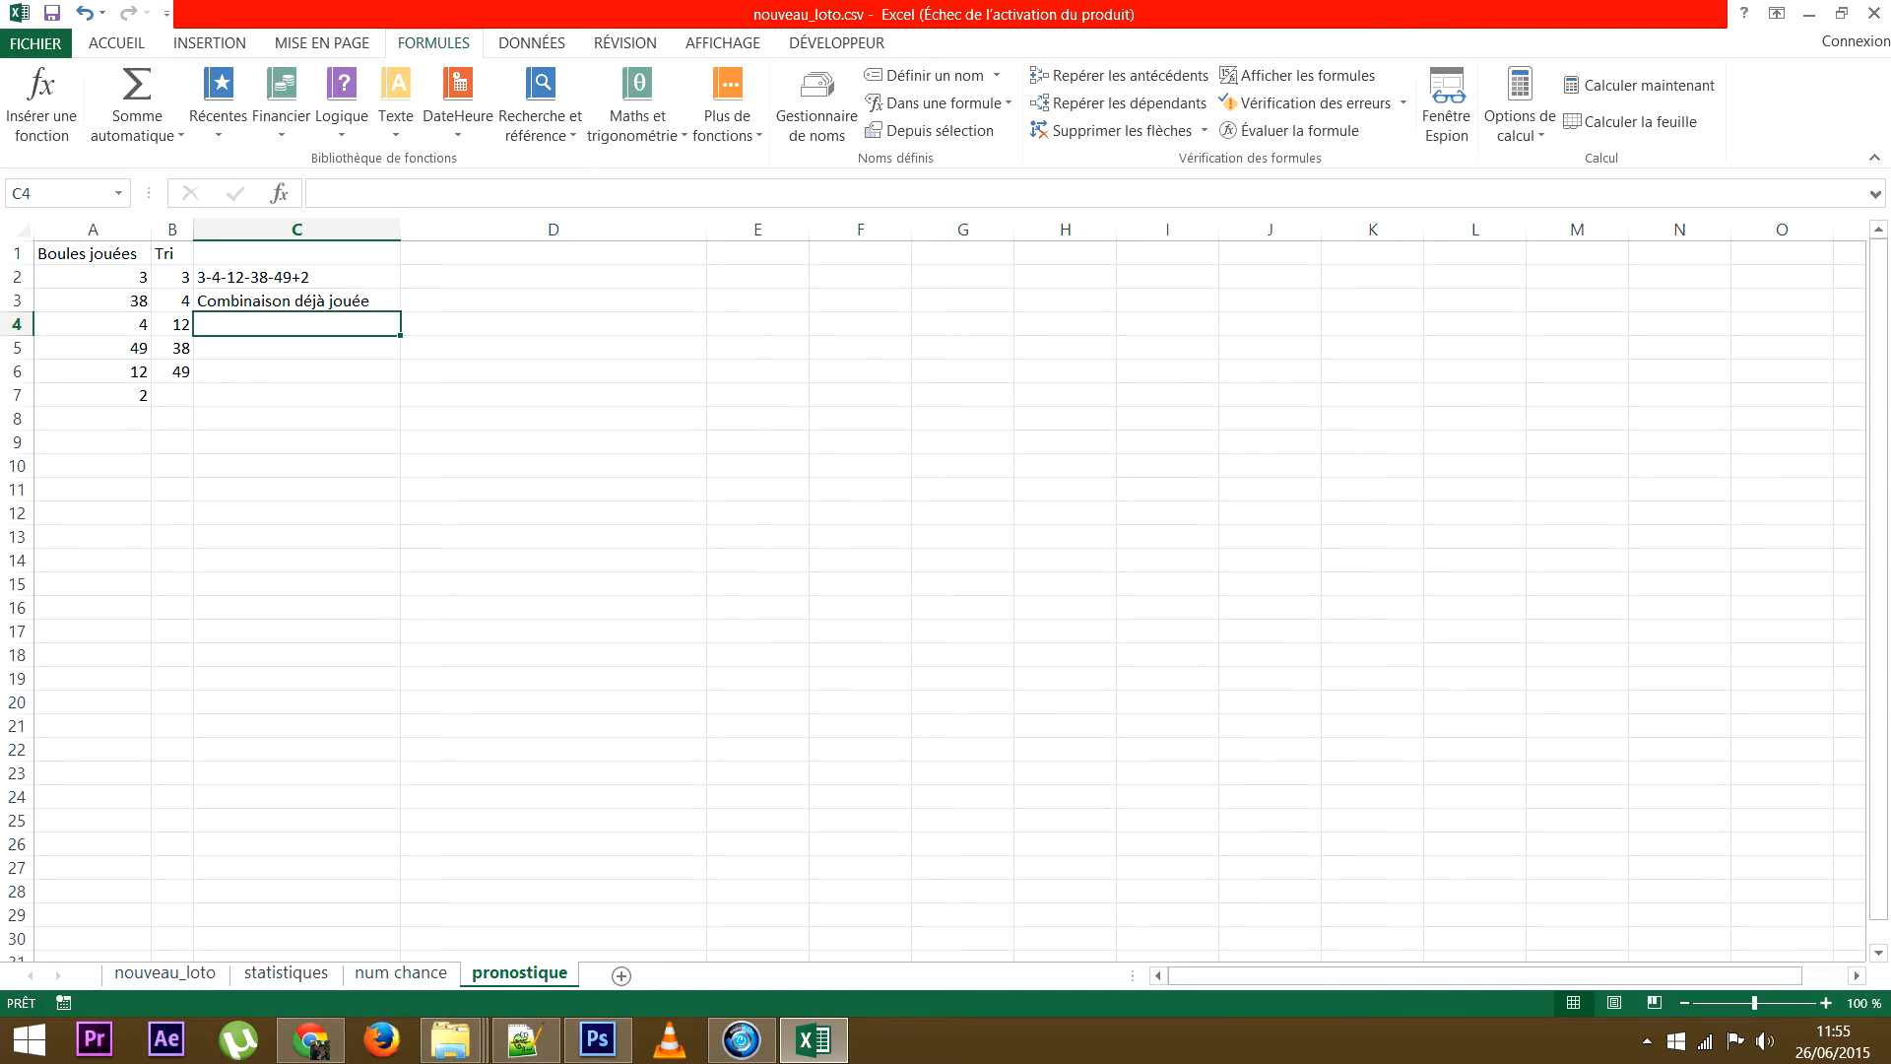
{"action": "left_click", "coordinate": [540, 103]}
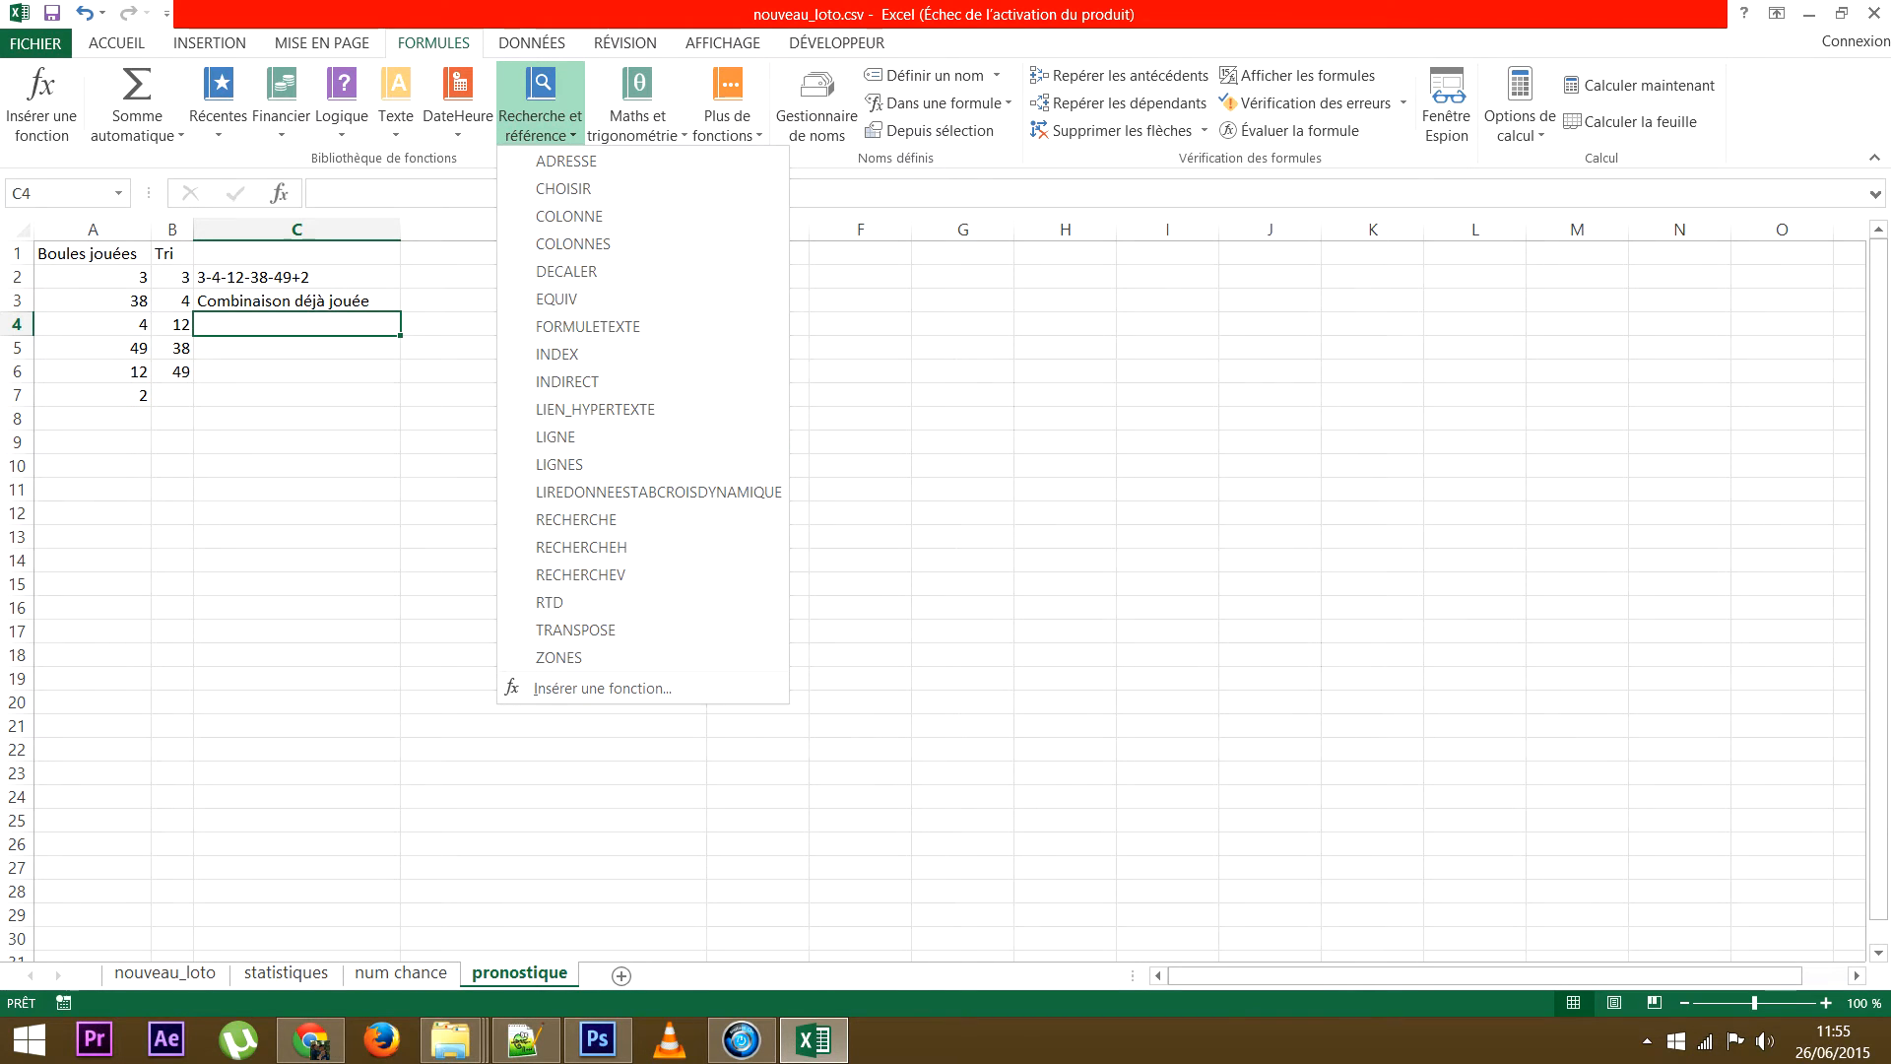
{"action": "key", "text": "Escape"}
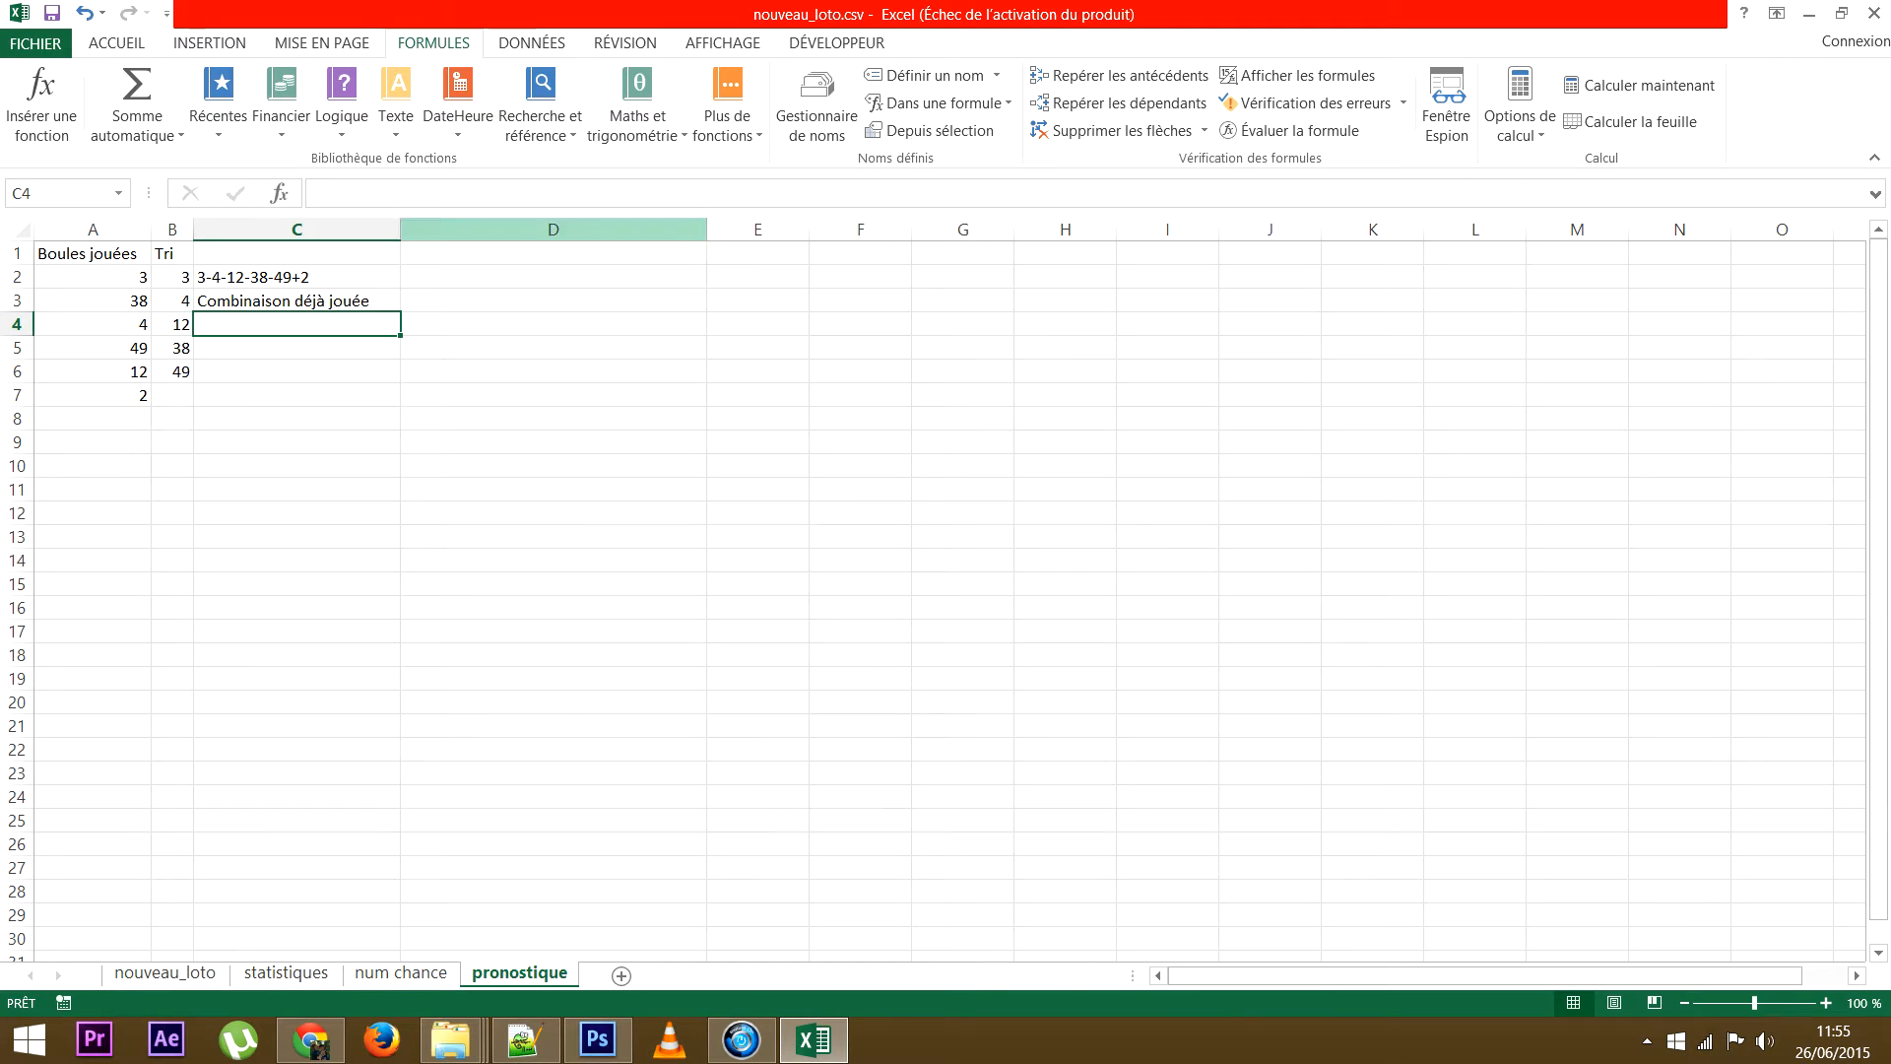
{"action": "left_click", "coordinate": [540, 108]}
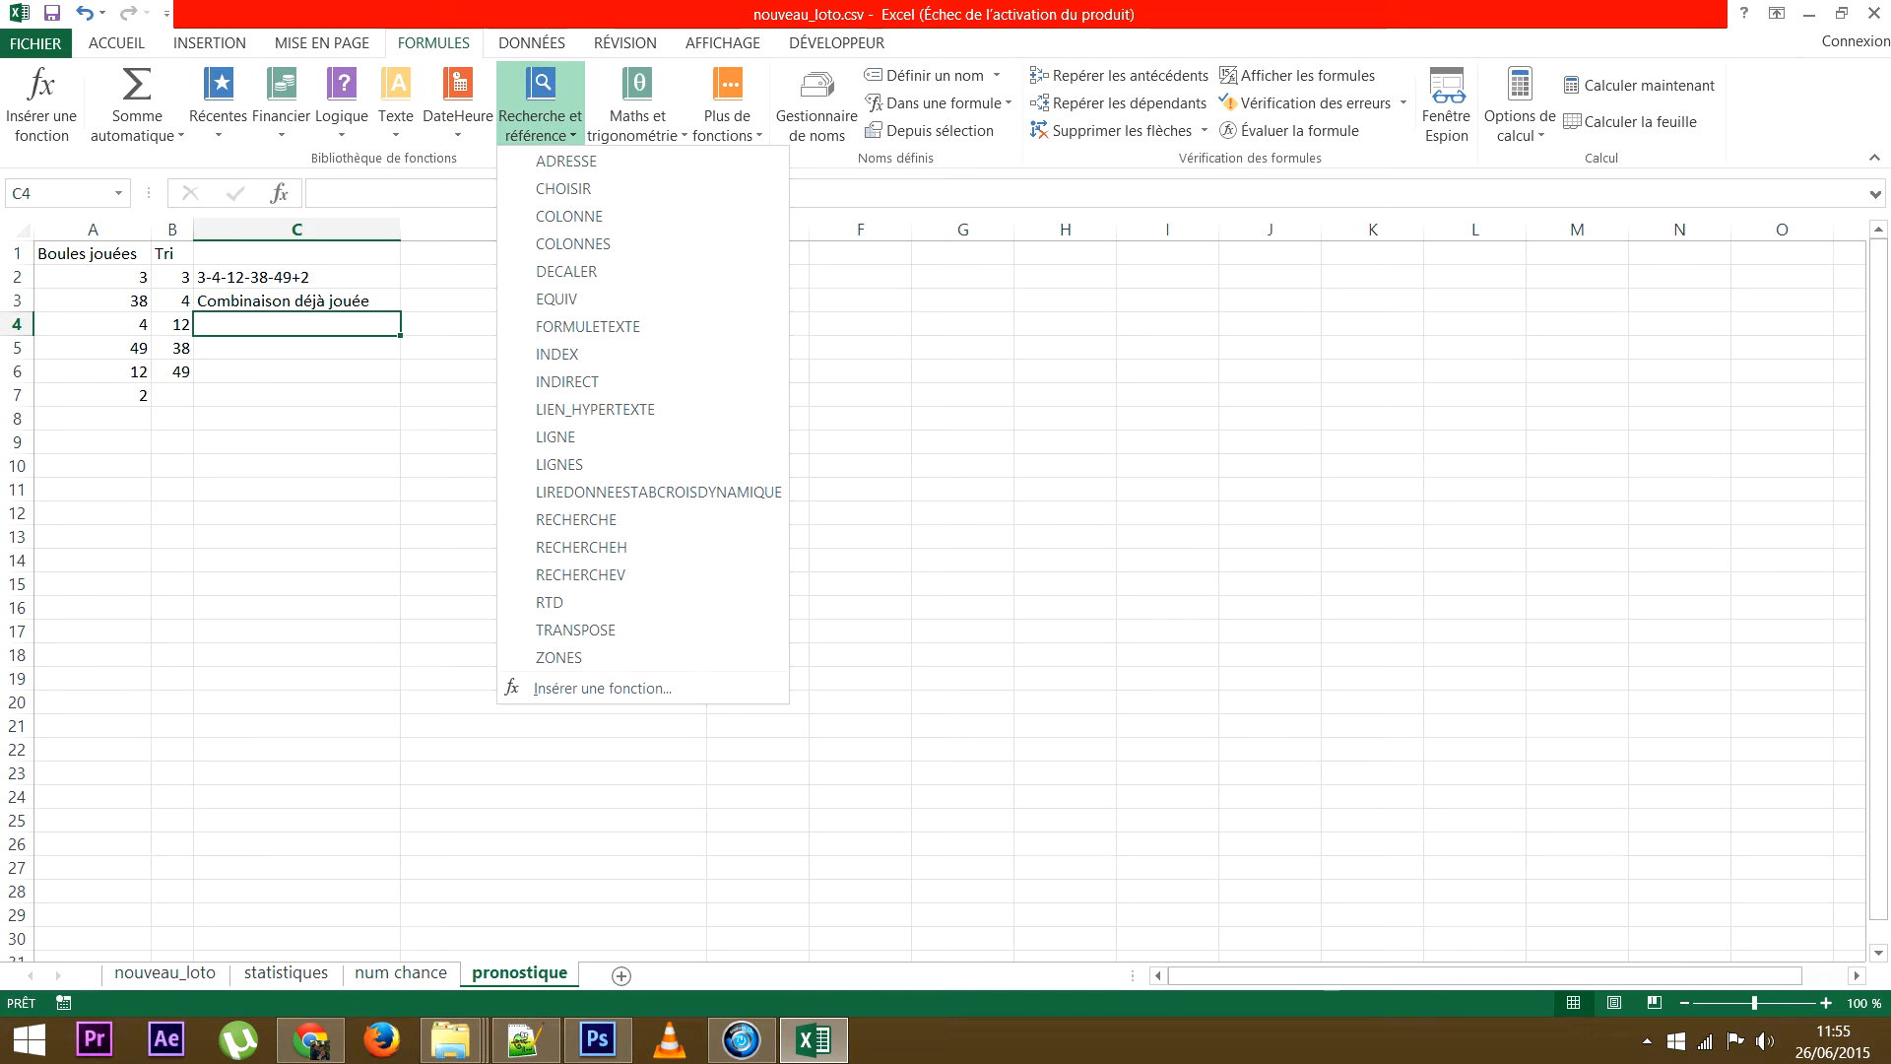
{"action": "left_click", "coordinate": [557, 299]}
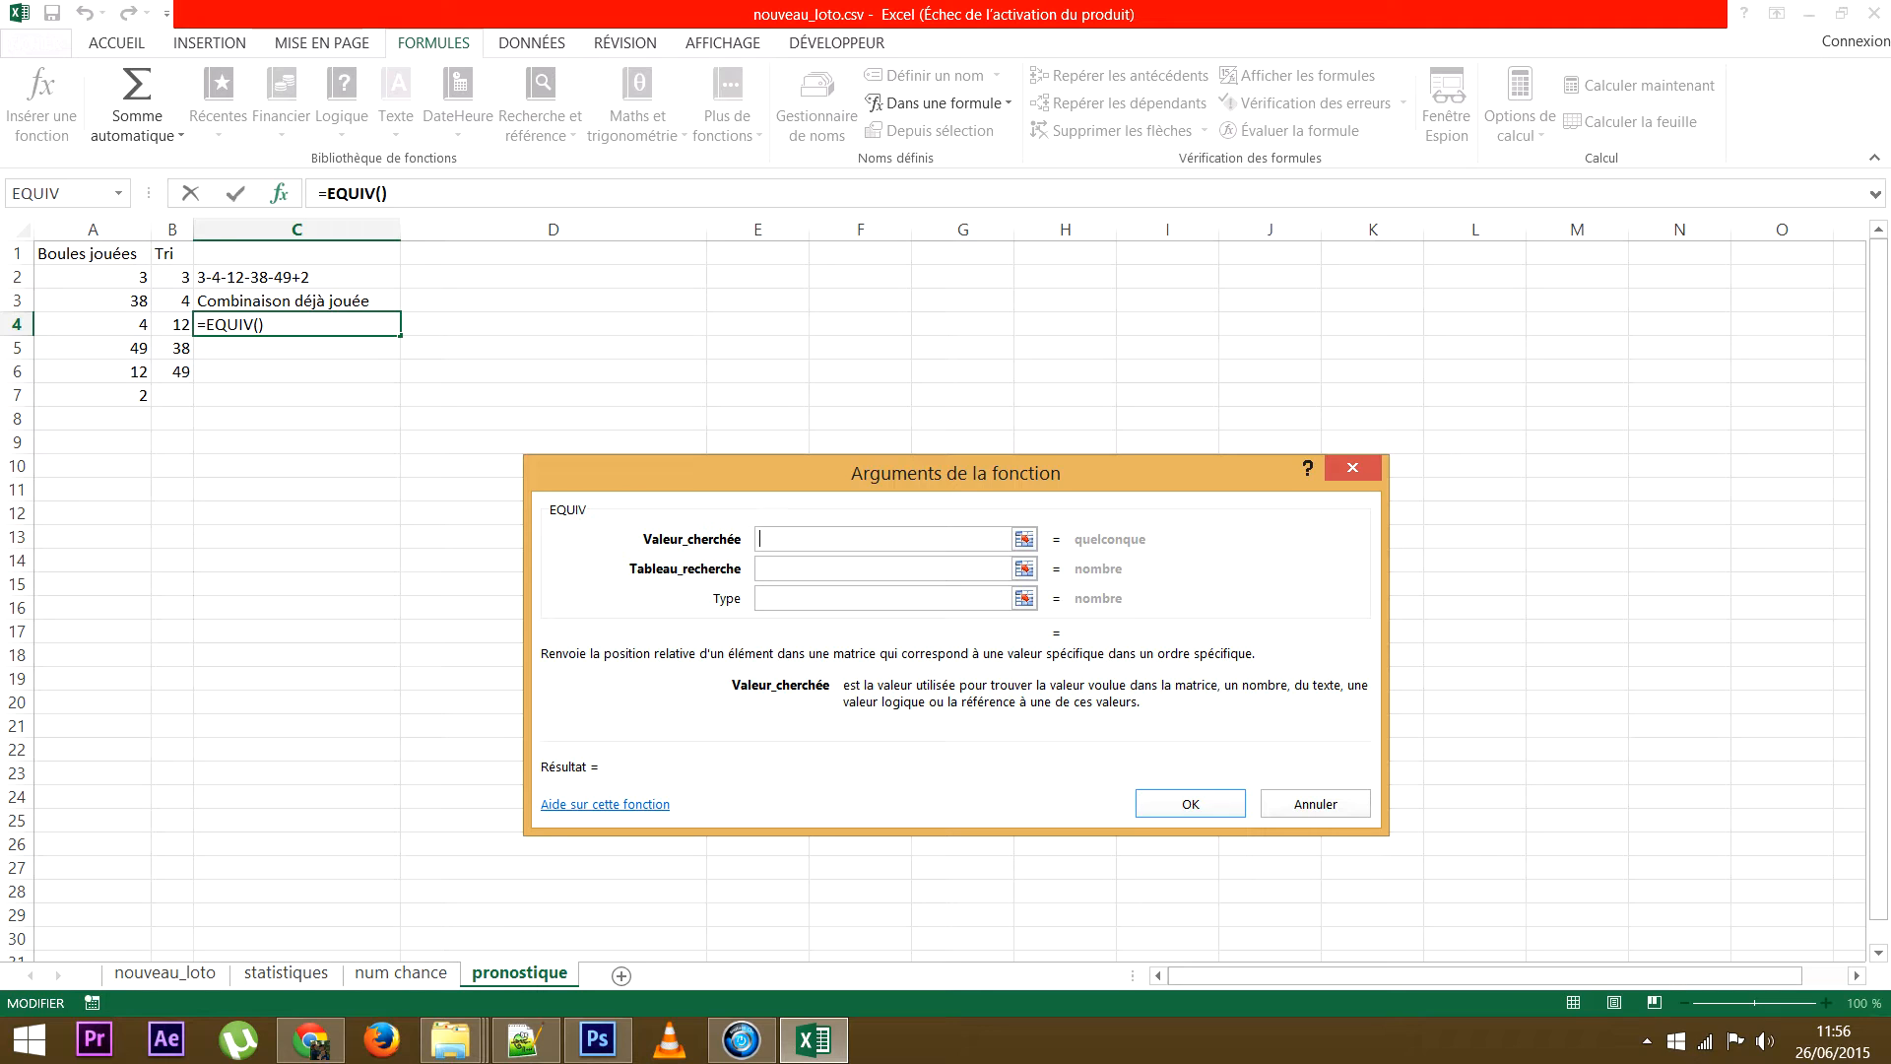
{"action": "left_click", "coordinate": [296, 278]}
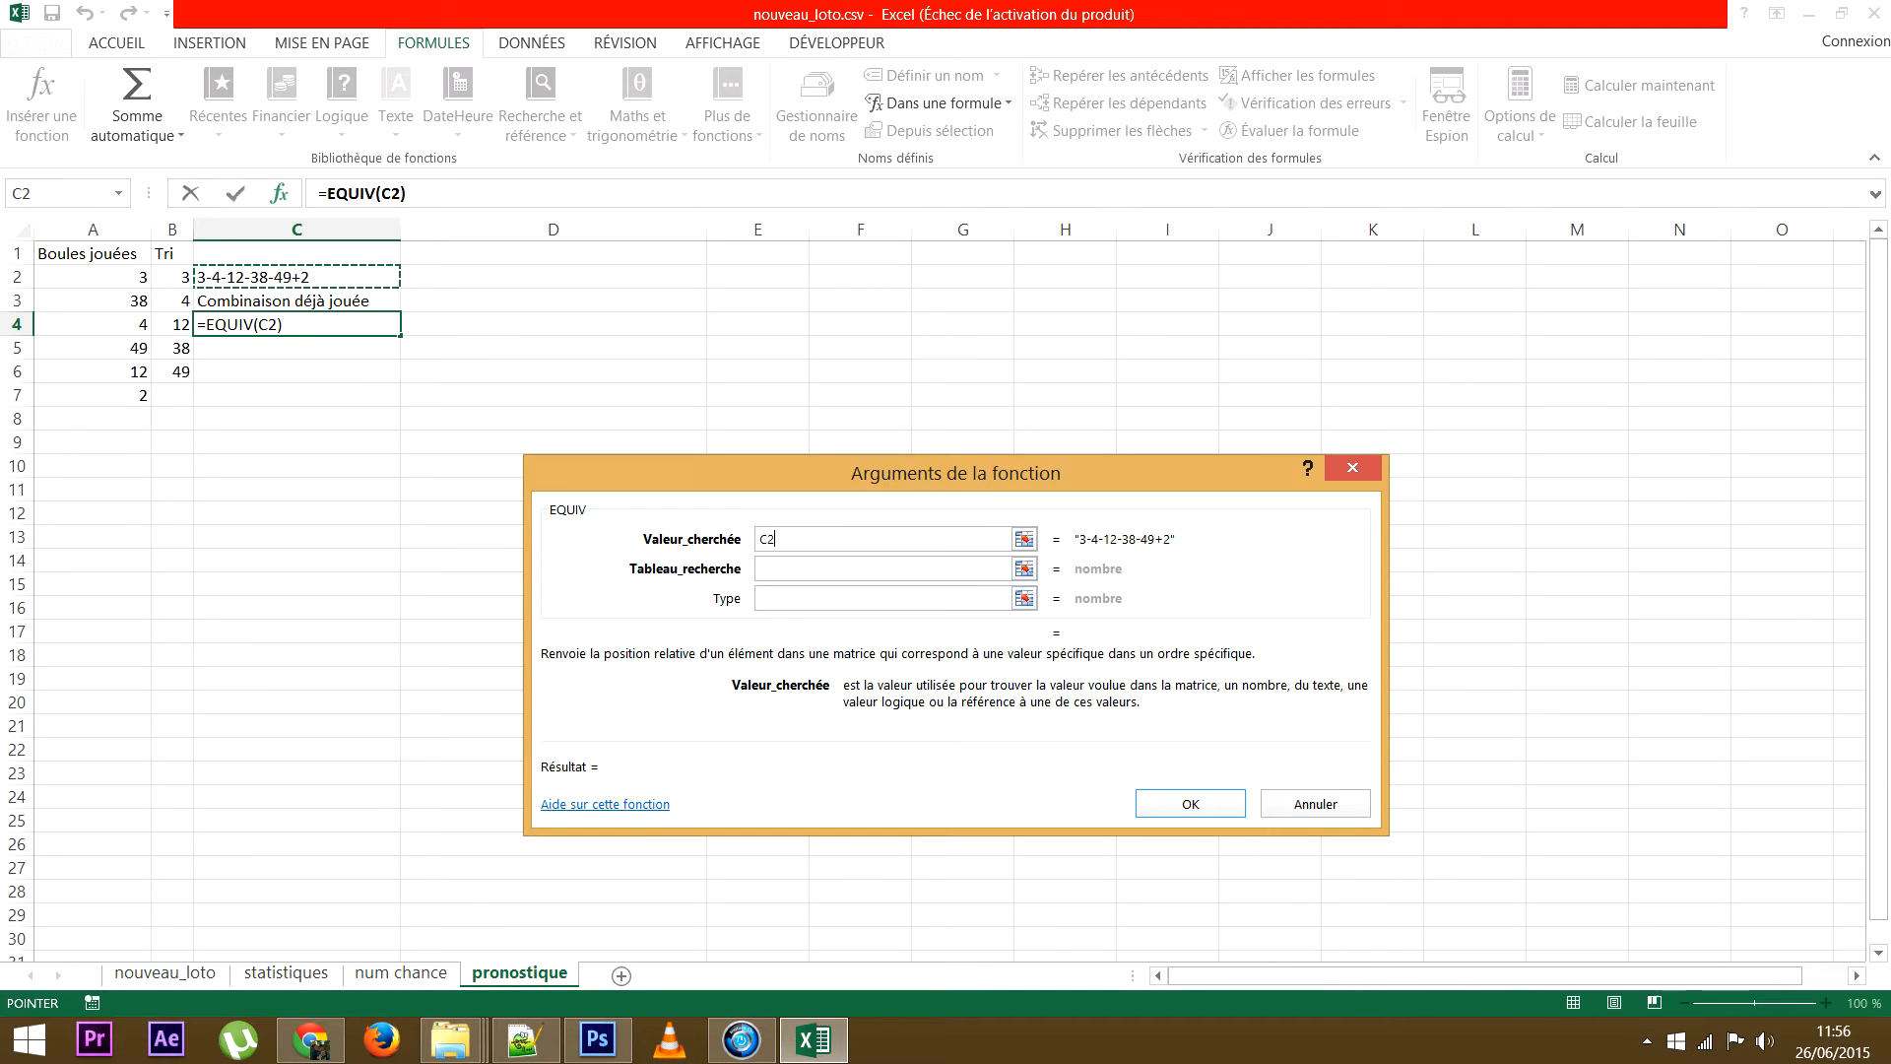
Complete the EQUIV formula with column K of the nouveau_loto sheet as the lookup array and match type 0.
{"action": "left_click", "coordinate": [883, 569]}
{"action": "left_click", "coordinate": [164, 973]}
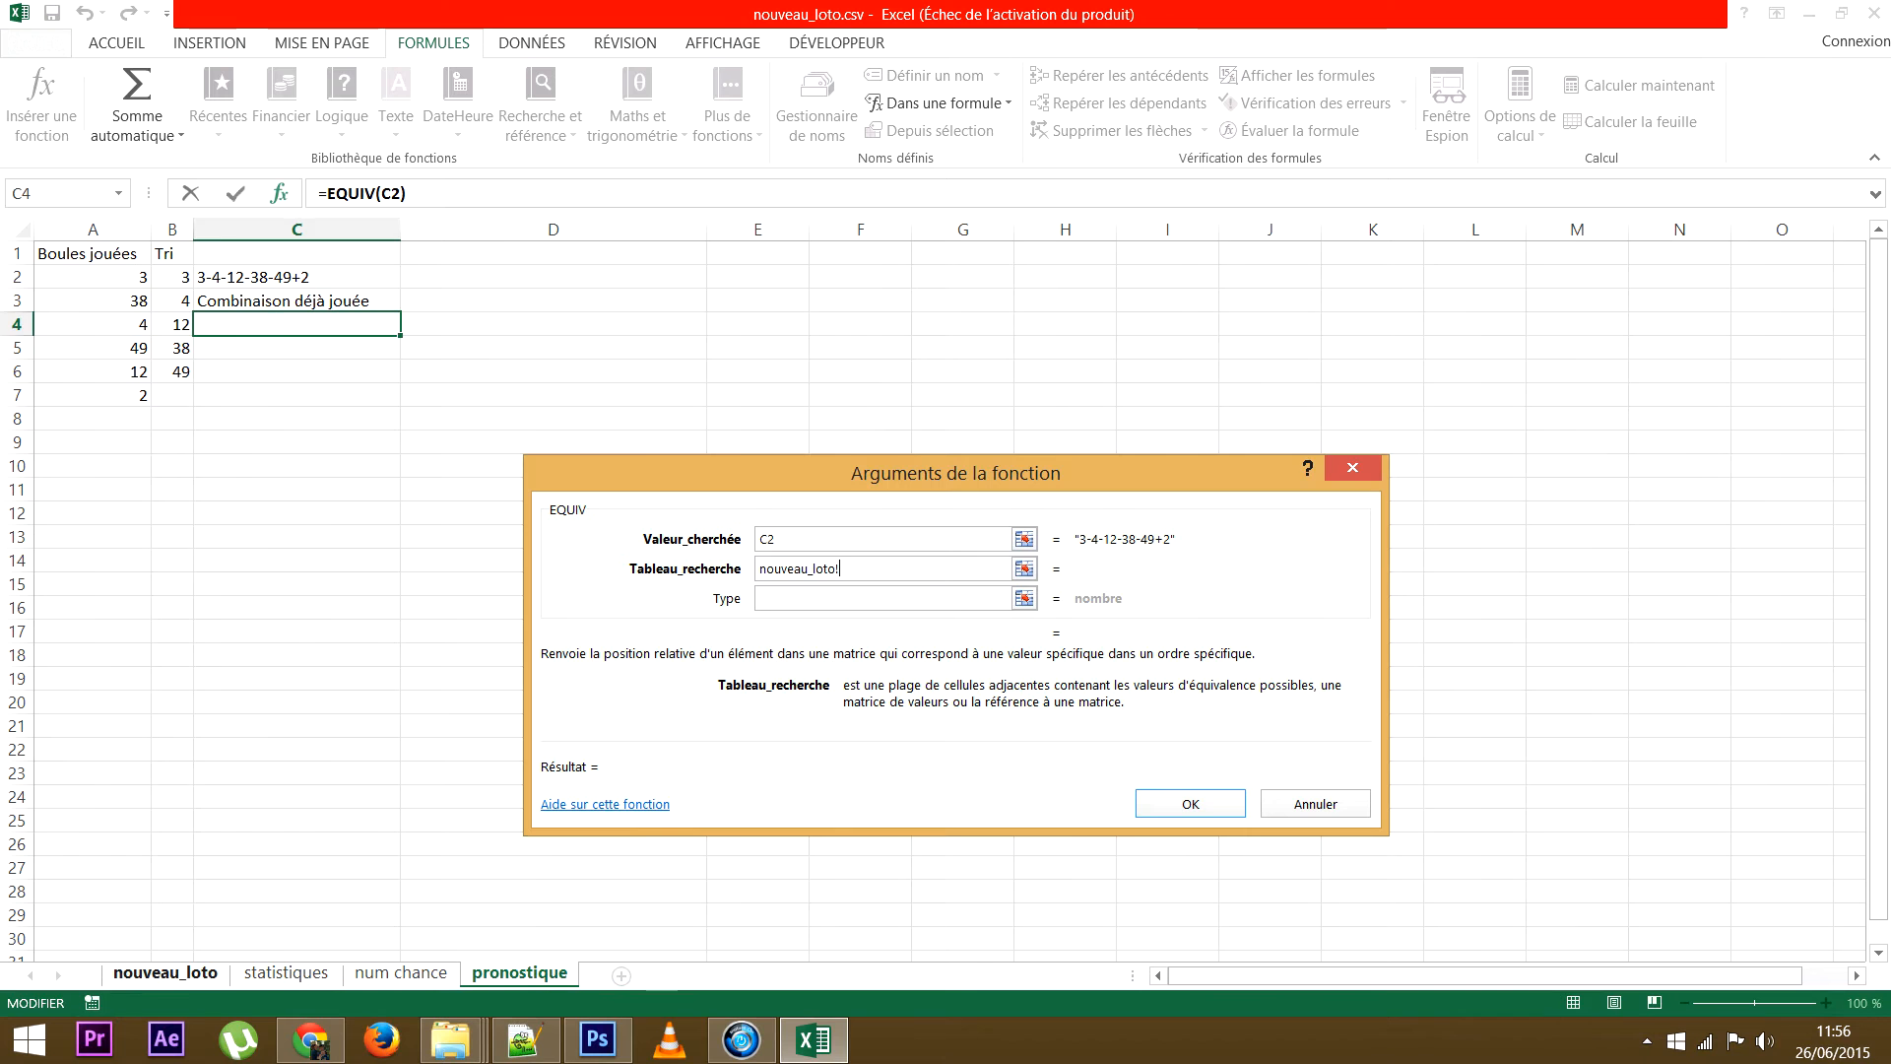
{"action": "left_click", "coordinate": [1182, 229]}
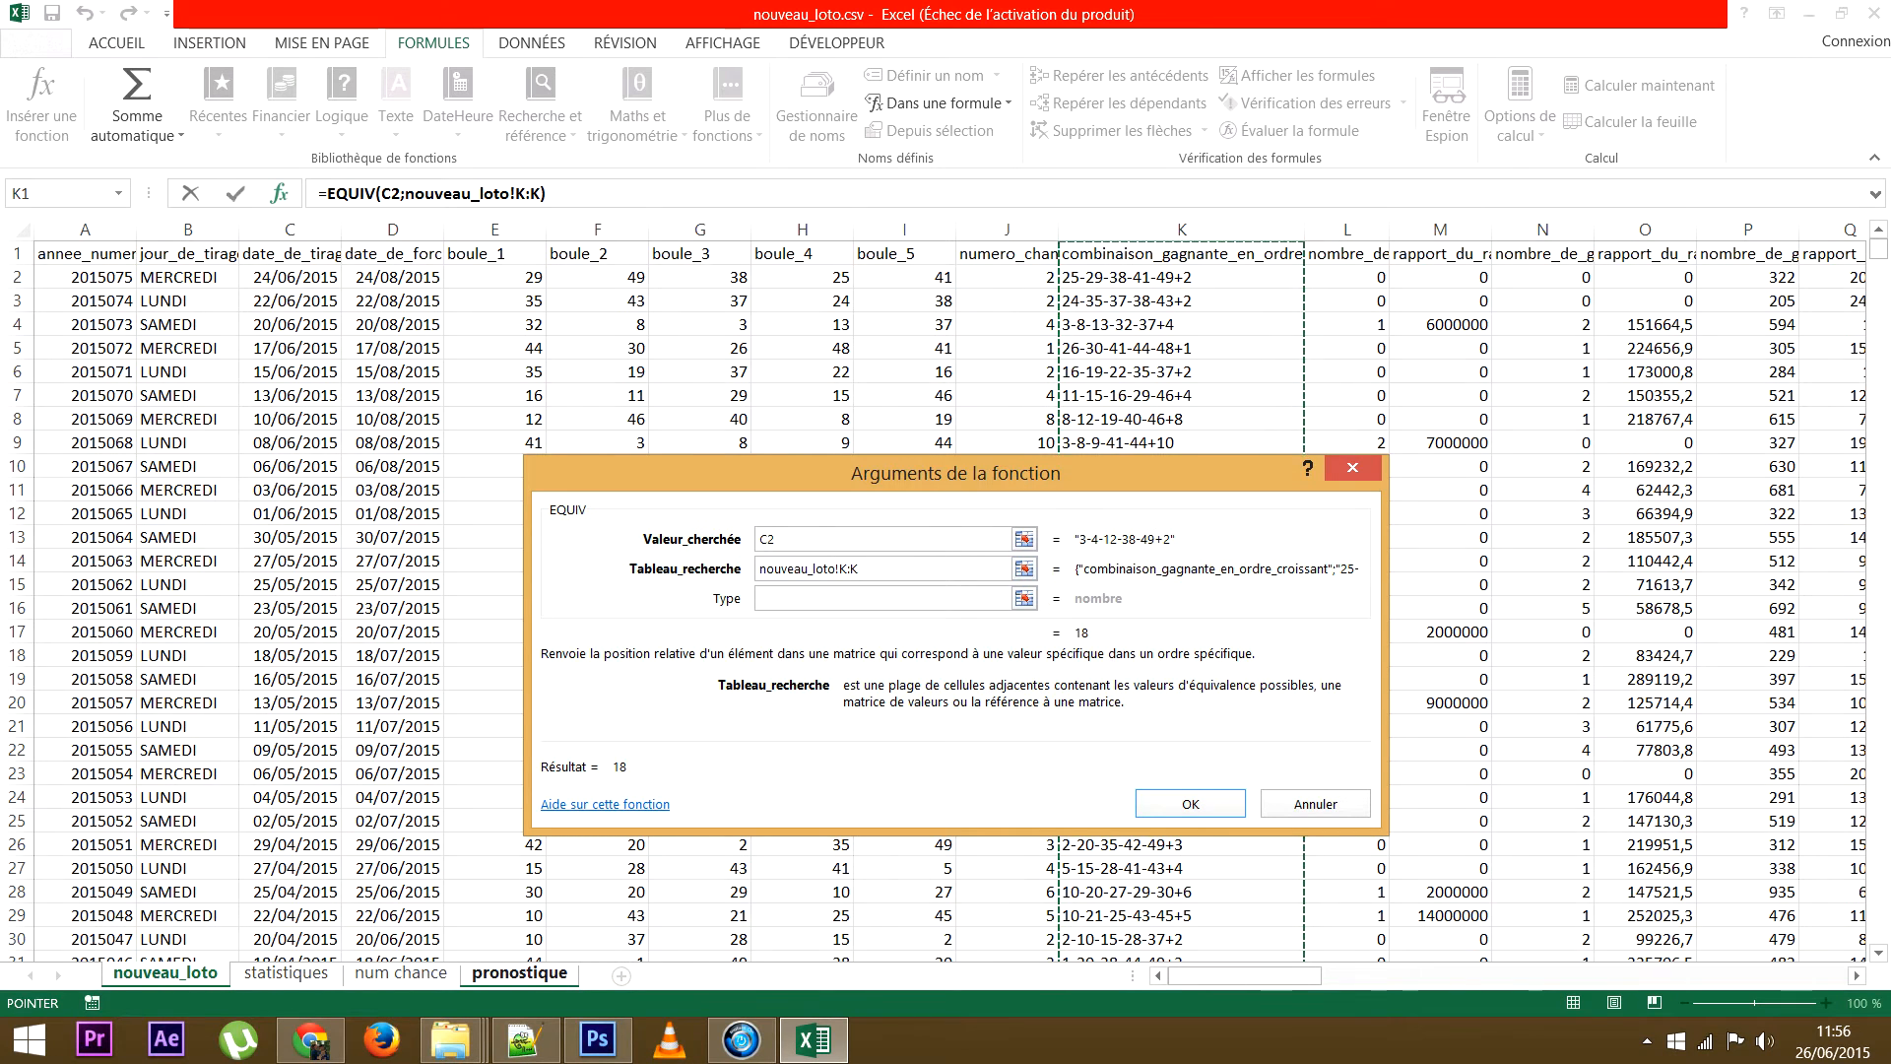
{"action": "key", "text": "Tab"}
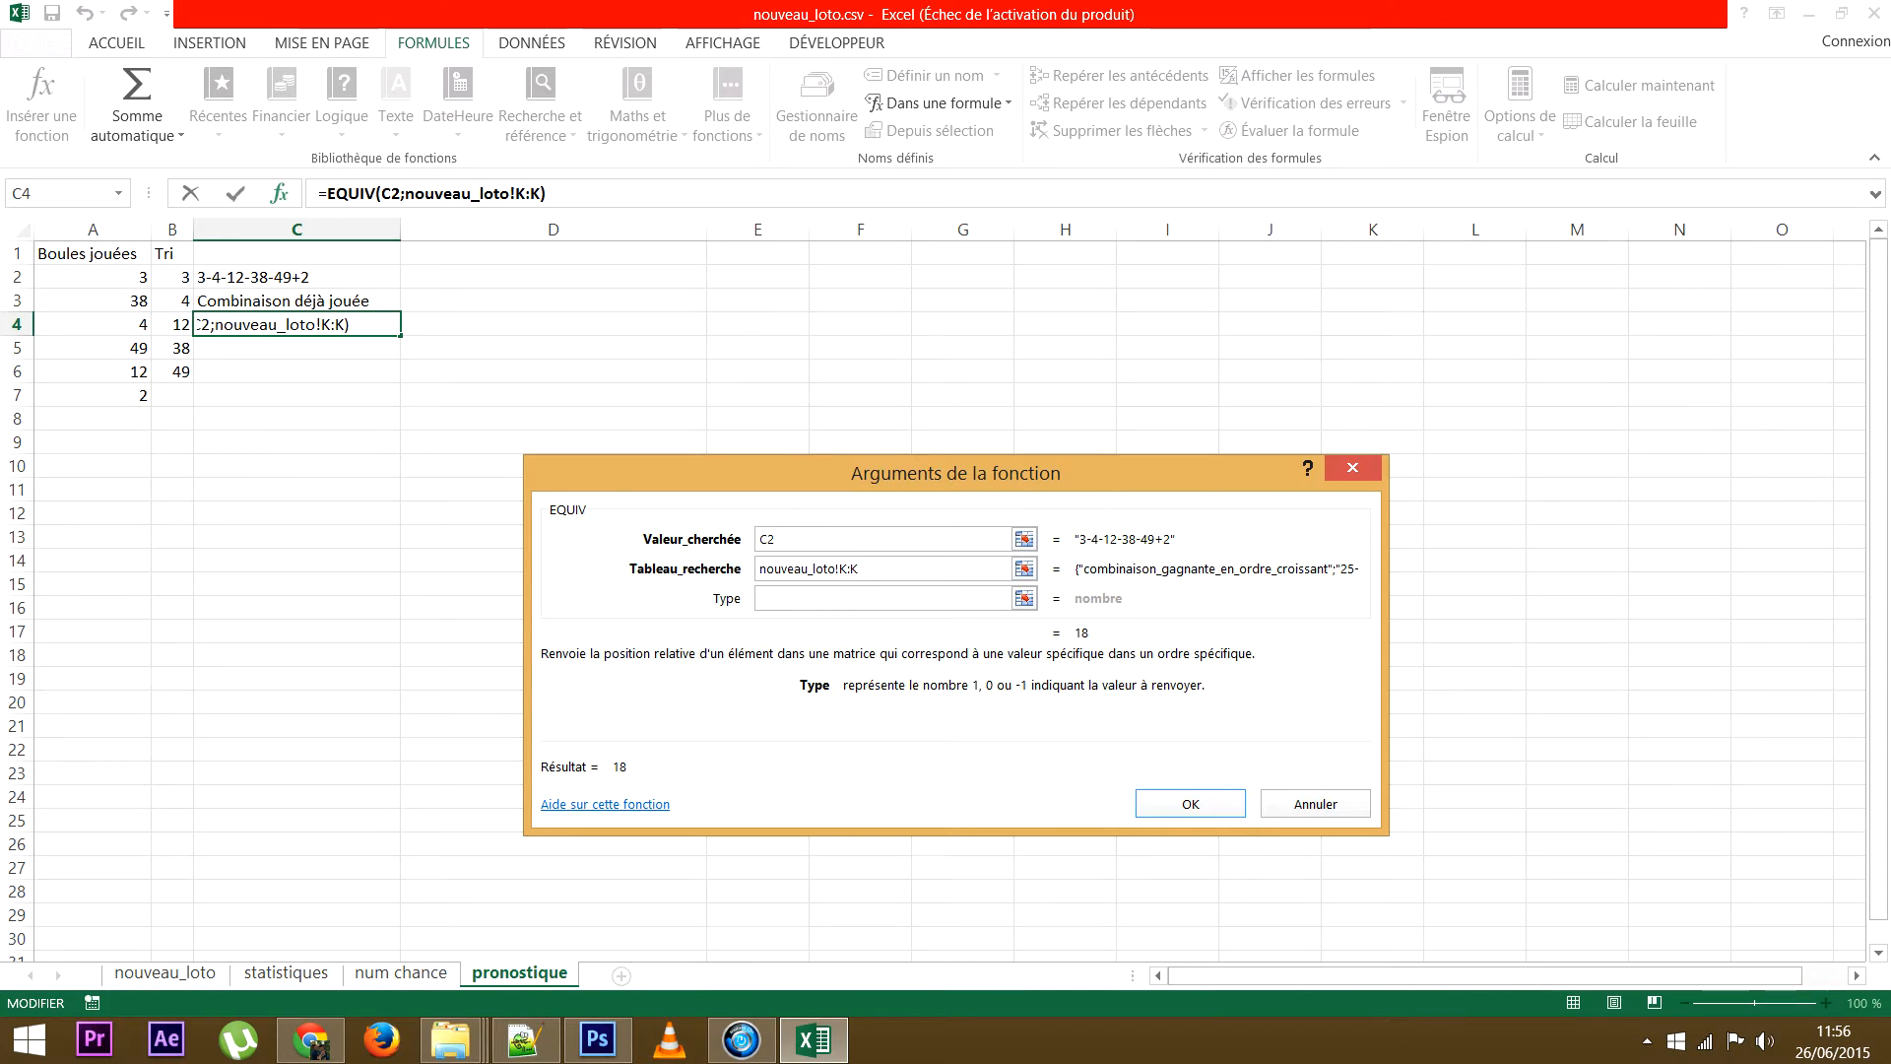
{"action": "type", "text": "0"}
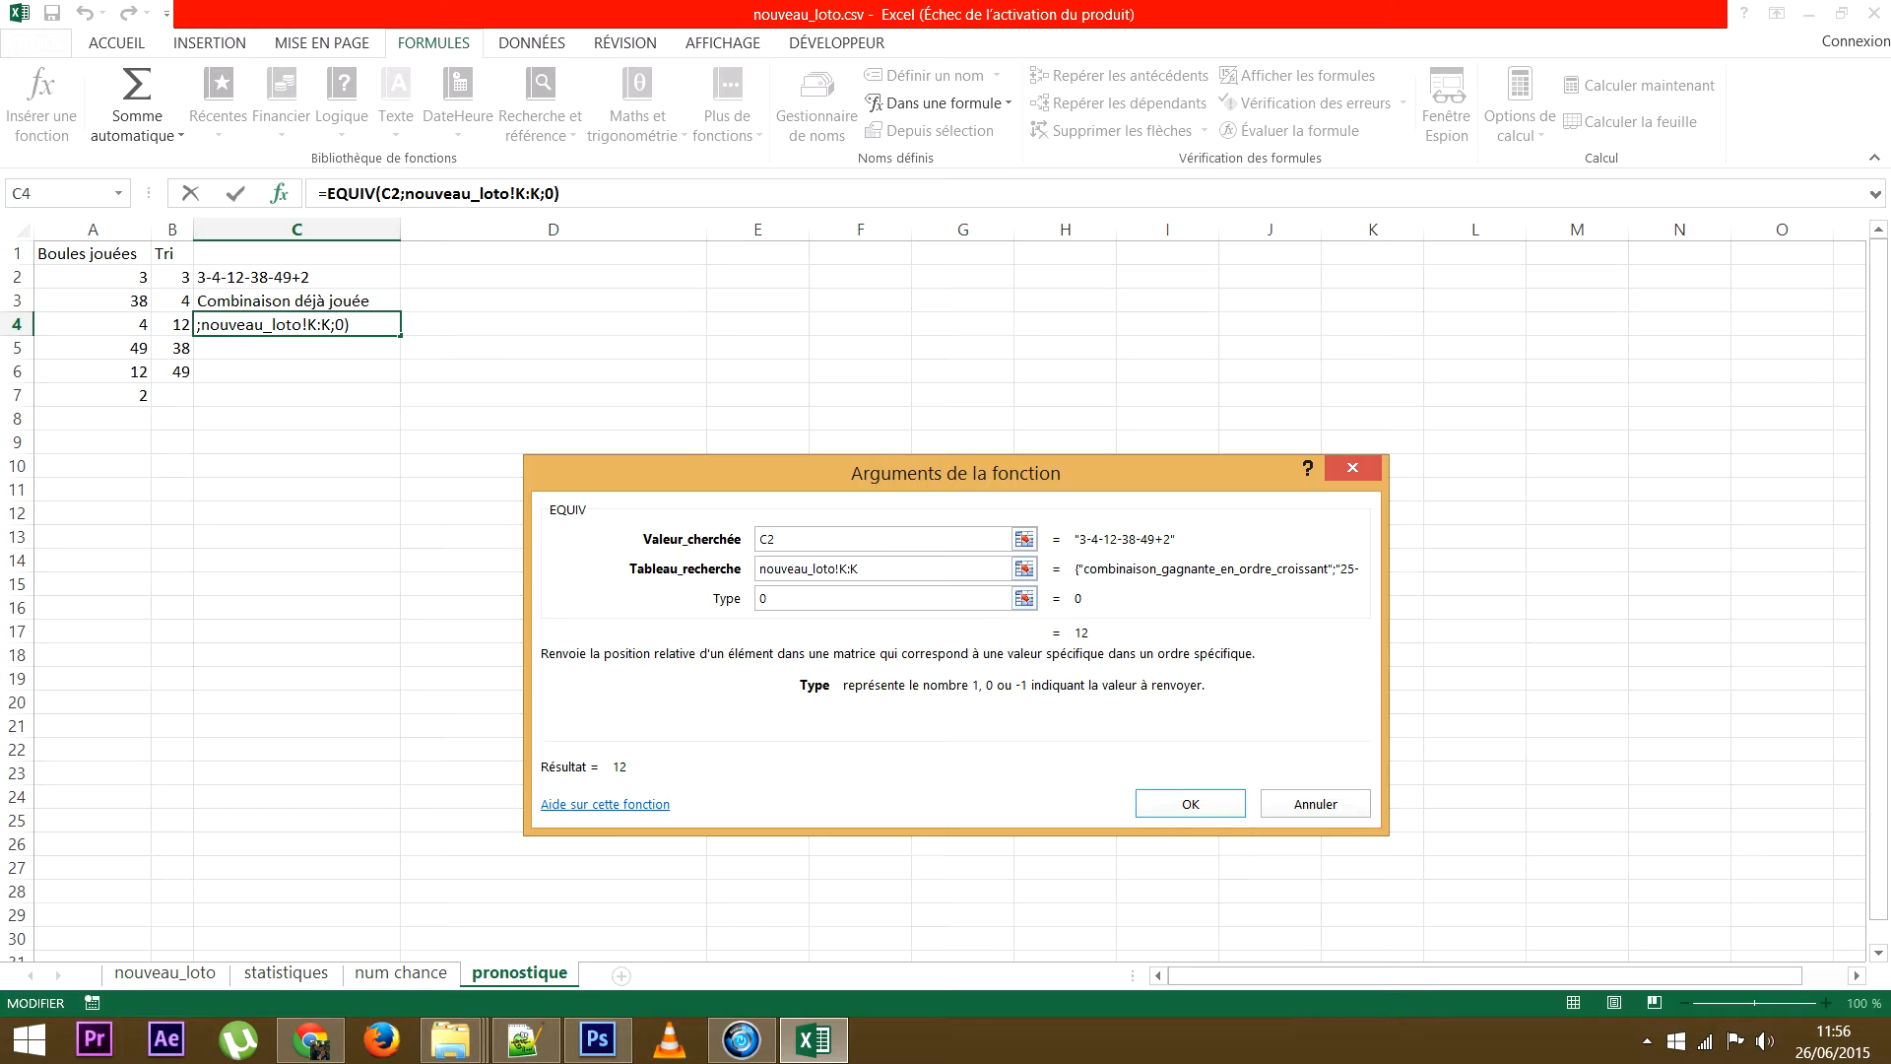
{"action": "key", "text": "shift+Tab"}
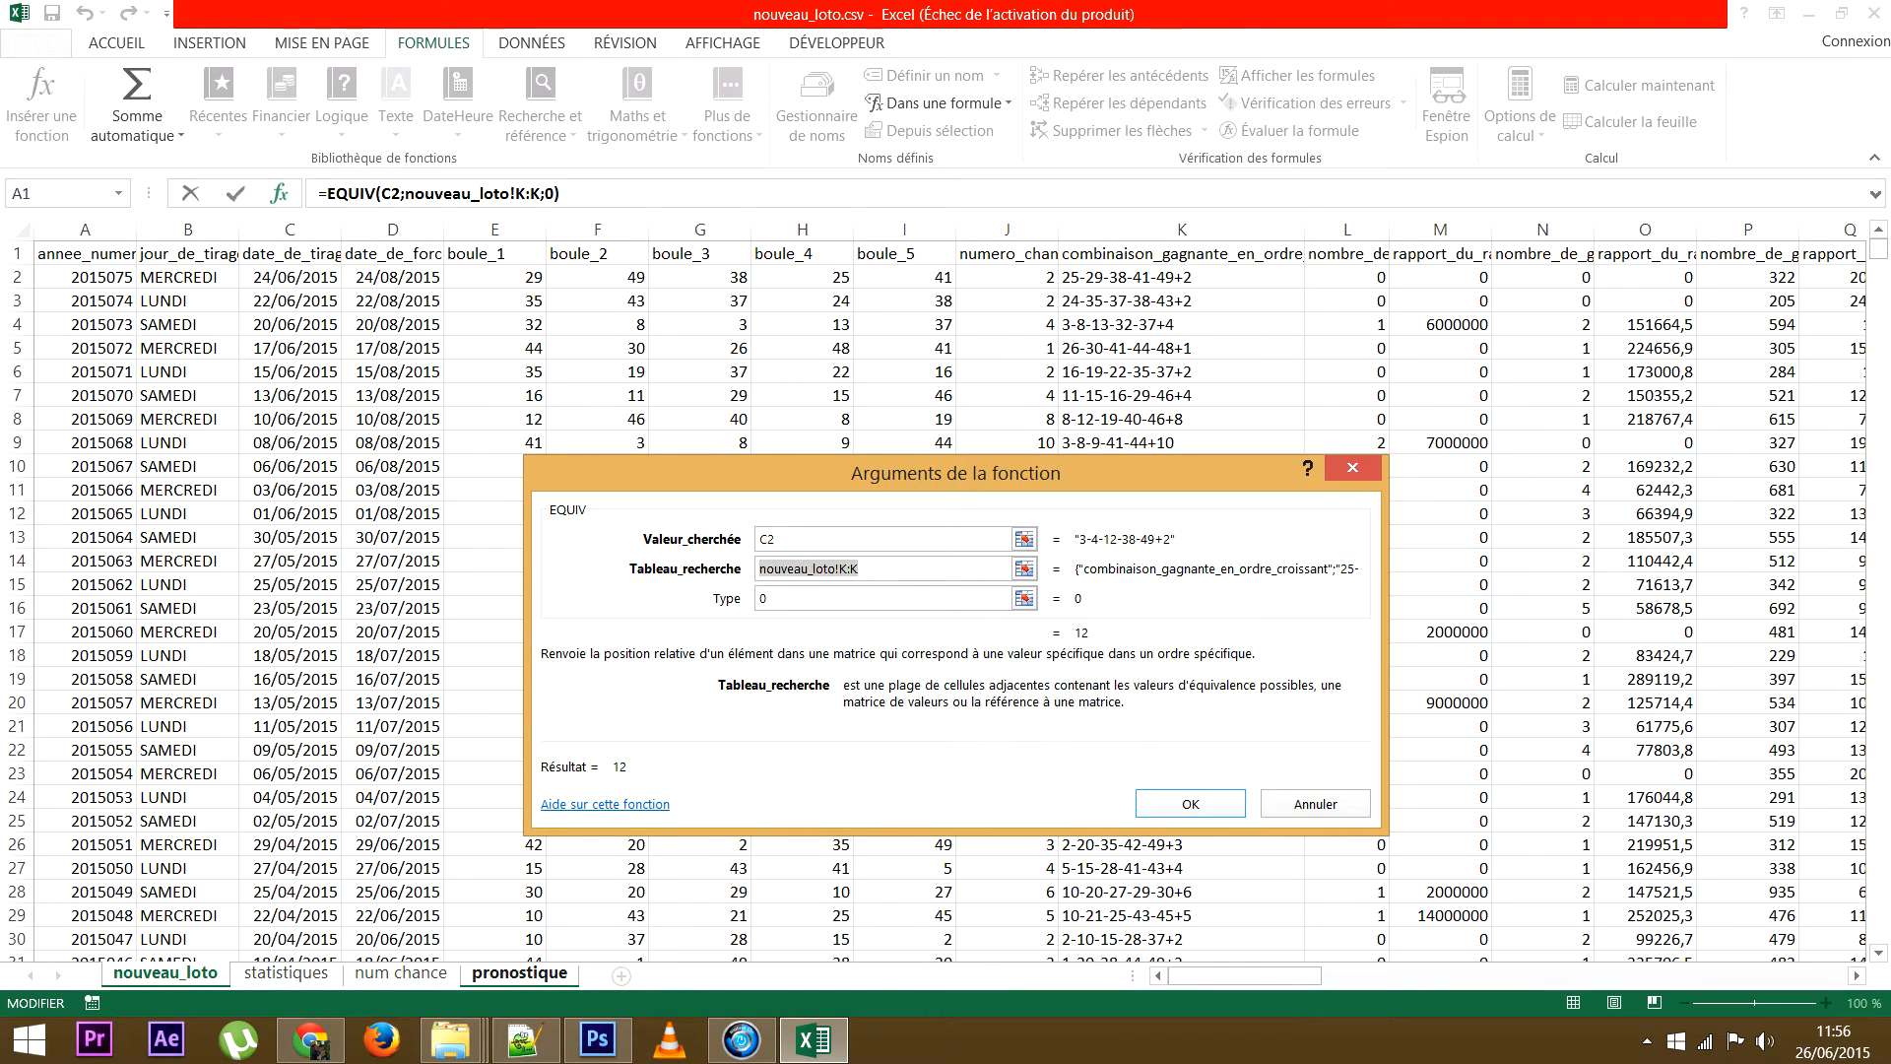
{"action": "key", "text": "Return"}
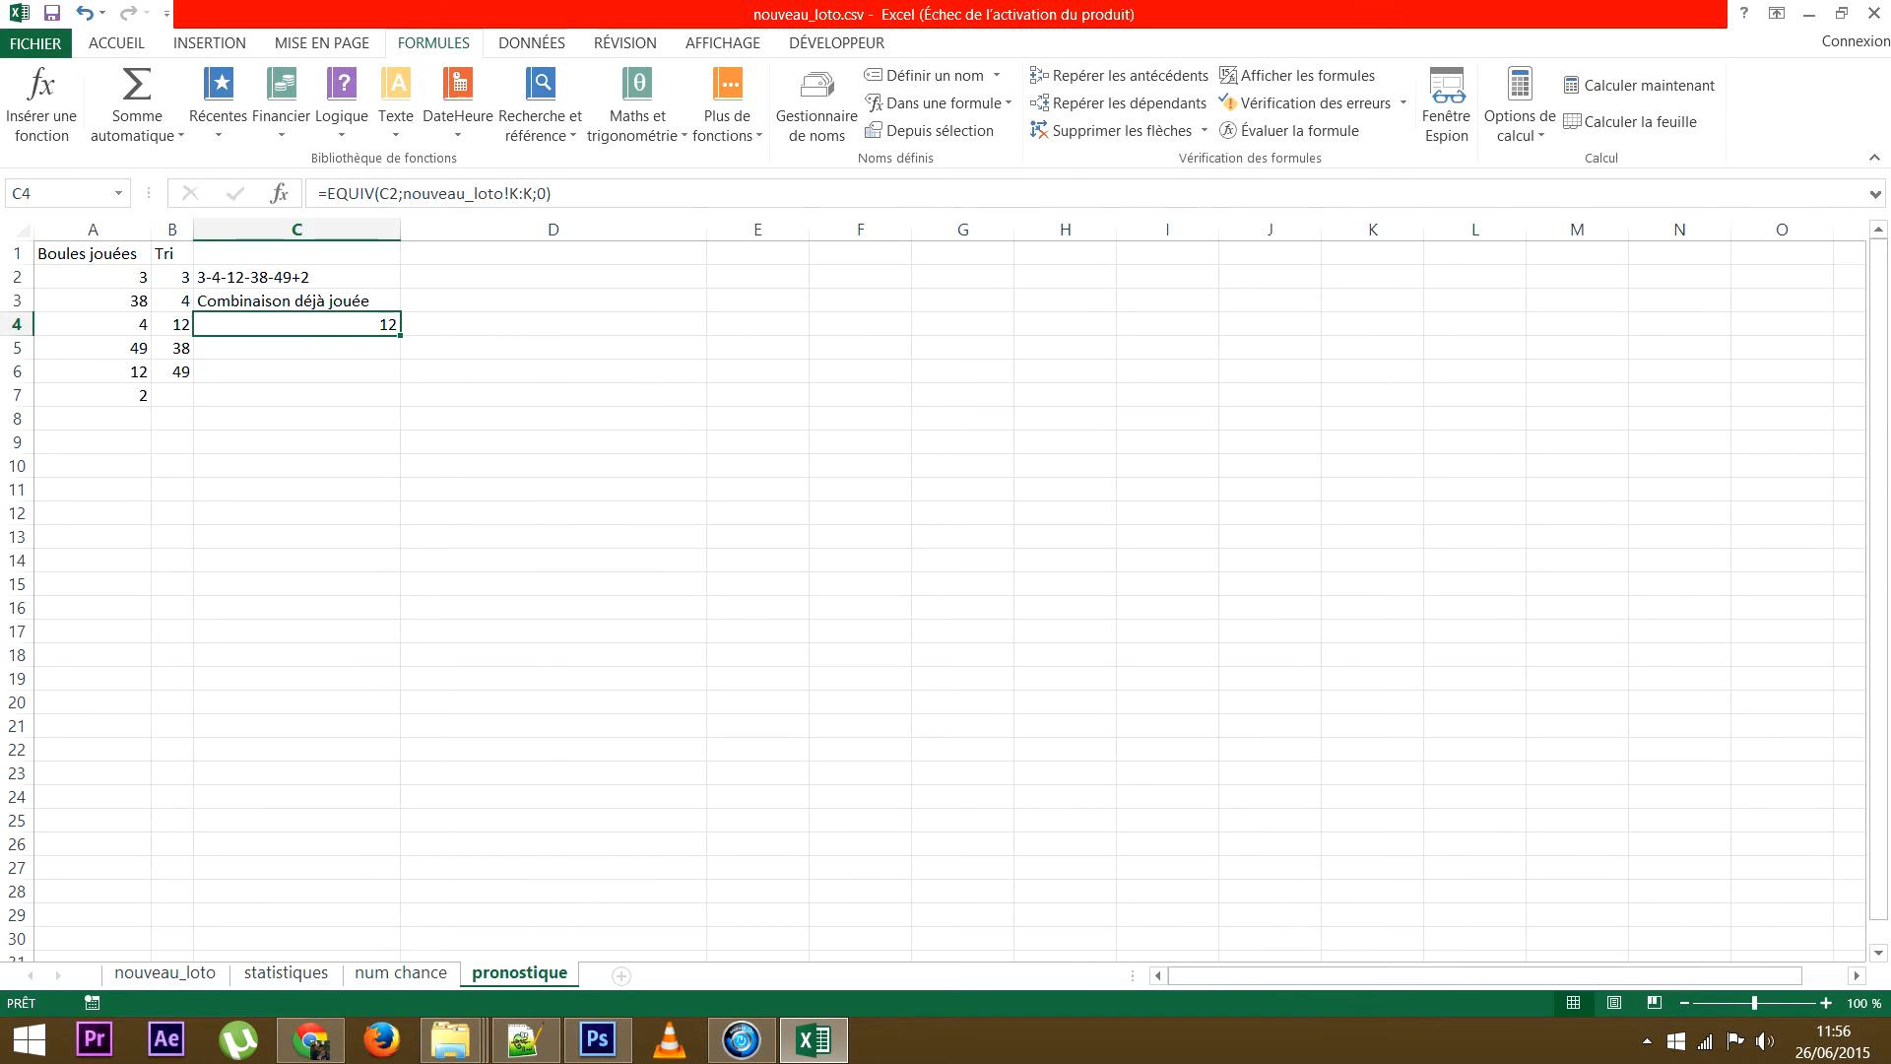
Examine row 12 of the nouveau_loto sheet, checking its five balls, winning combination and draw date against the played combination.
{"action": "left_click", "coordinate": [166, 973]}
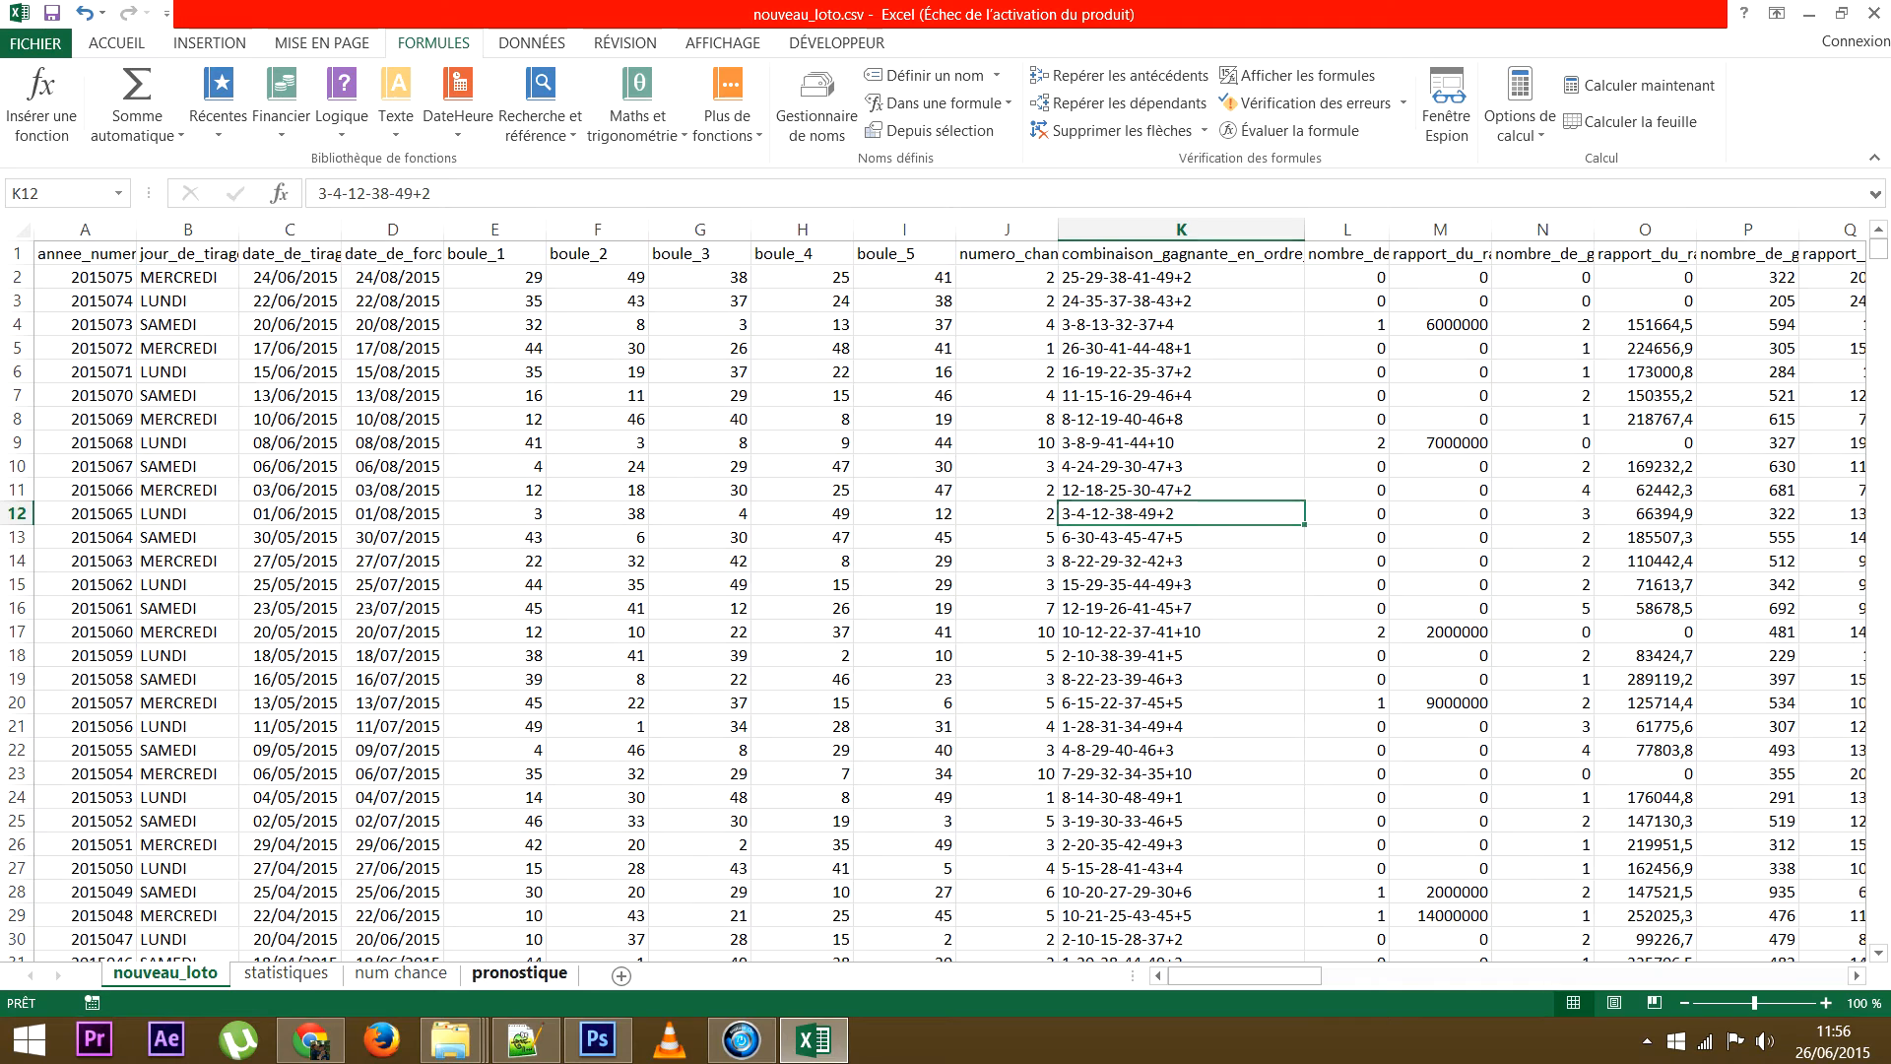
{"action": "left_click", "coordinate": [519, 973]}
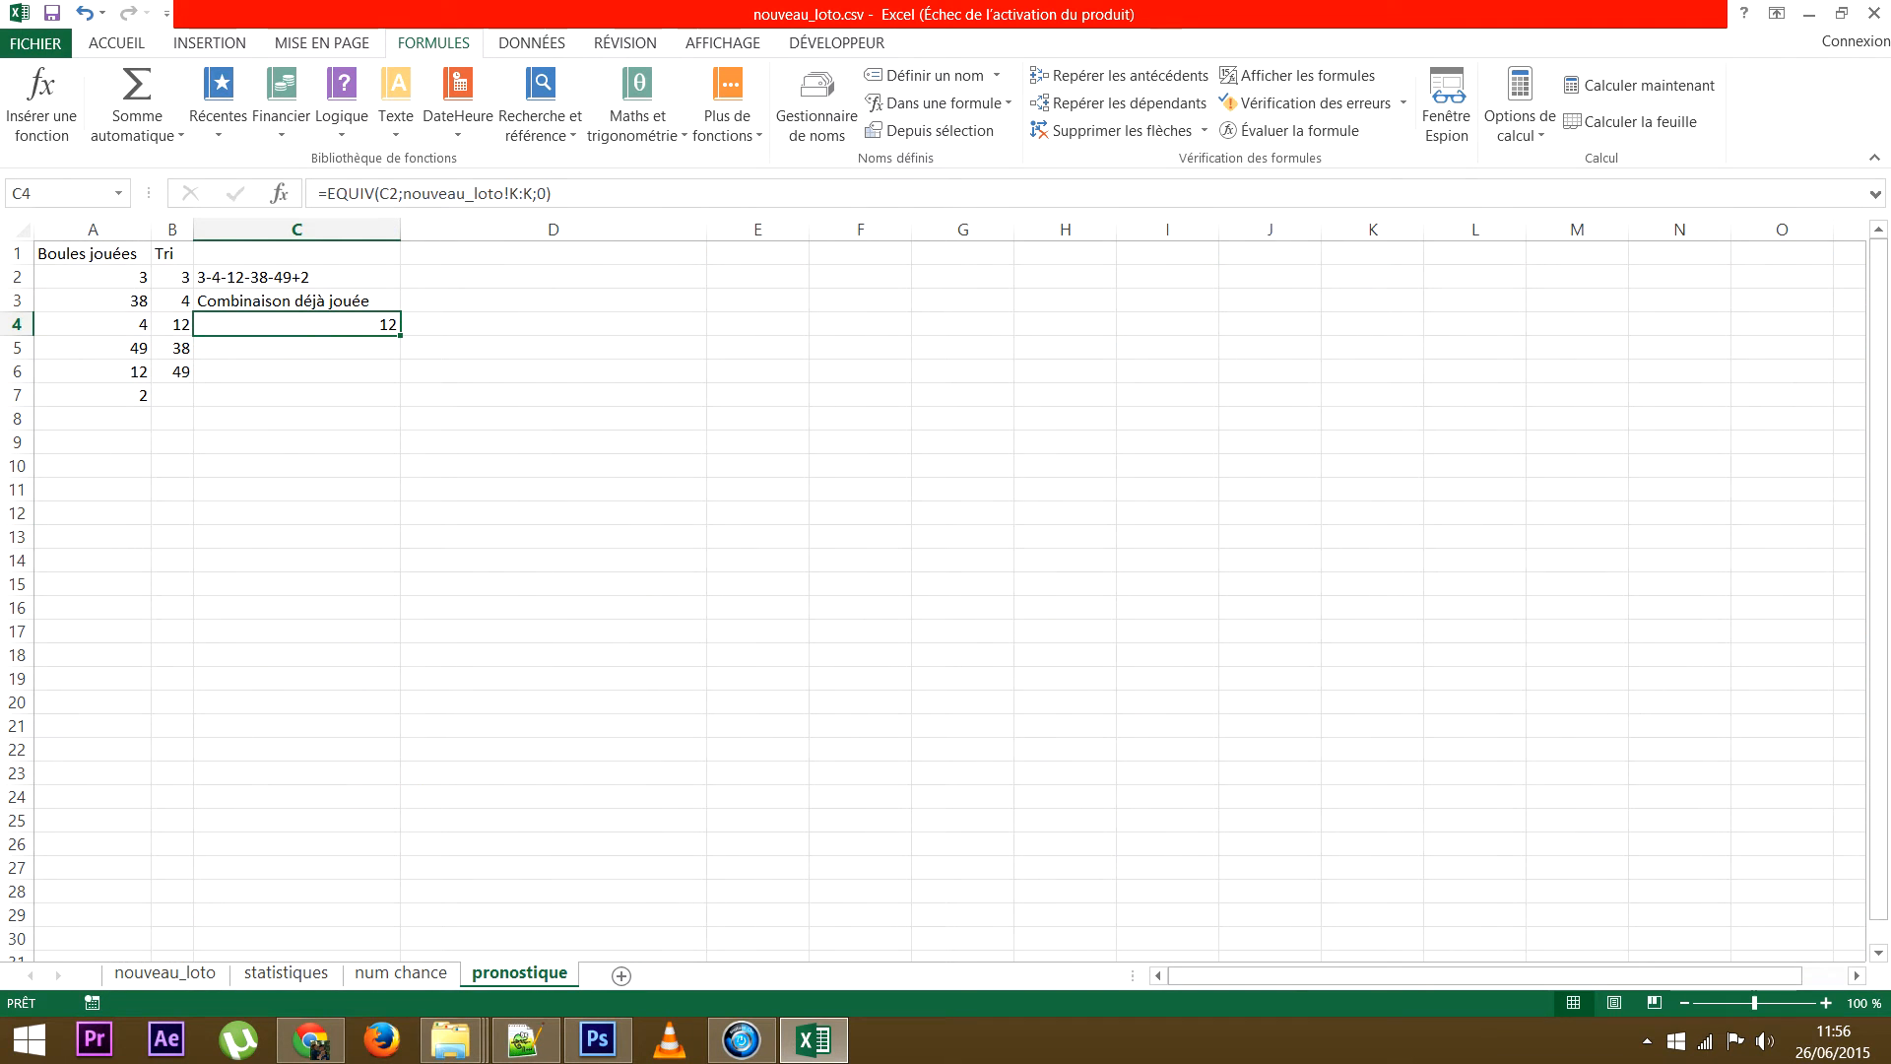
{"action": "left_click", "coordinate": [165, 973]}
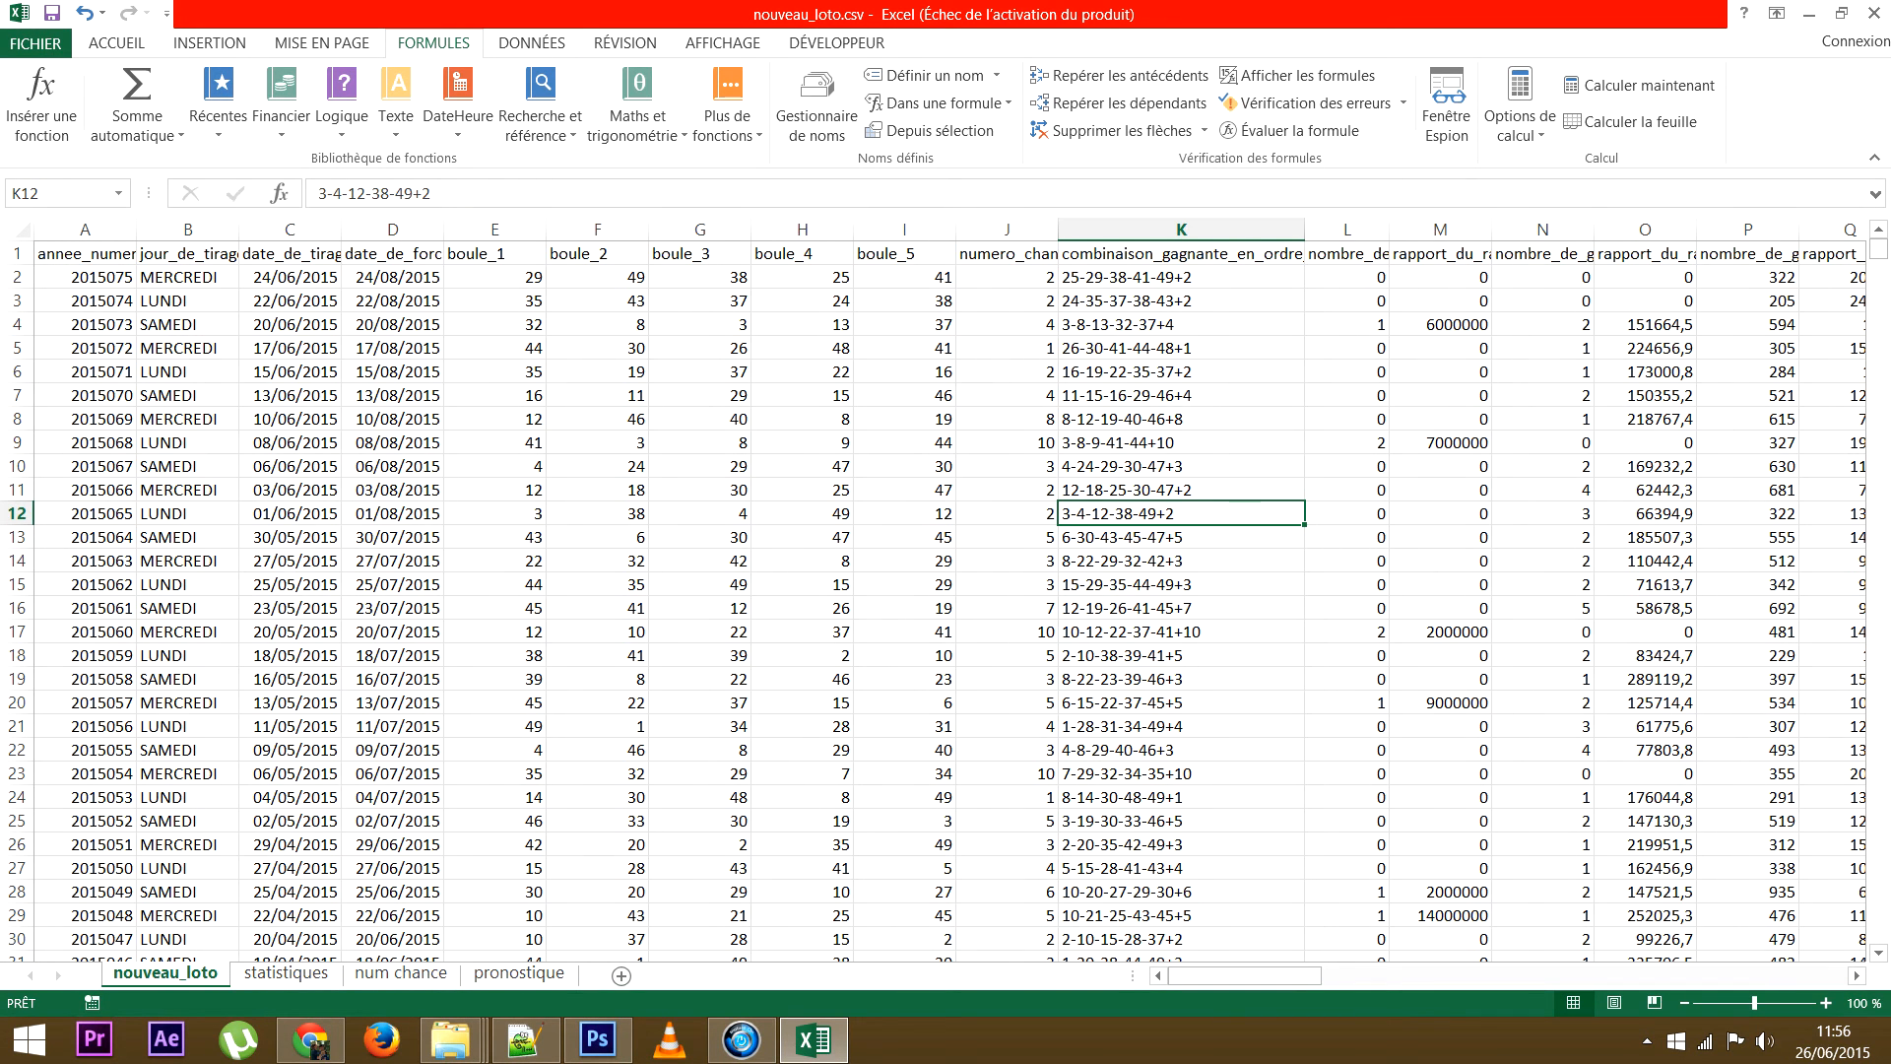
{"action": "left_click_drag", "start_coordinate": [494, 513], "coordinate": [905, 513]}
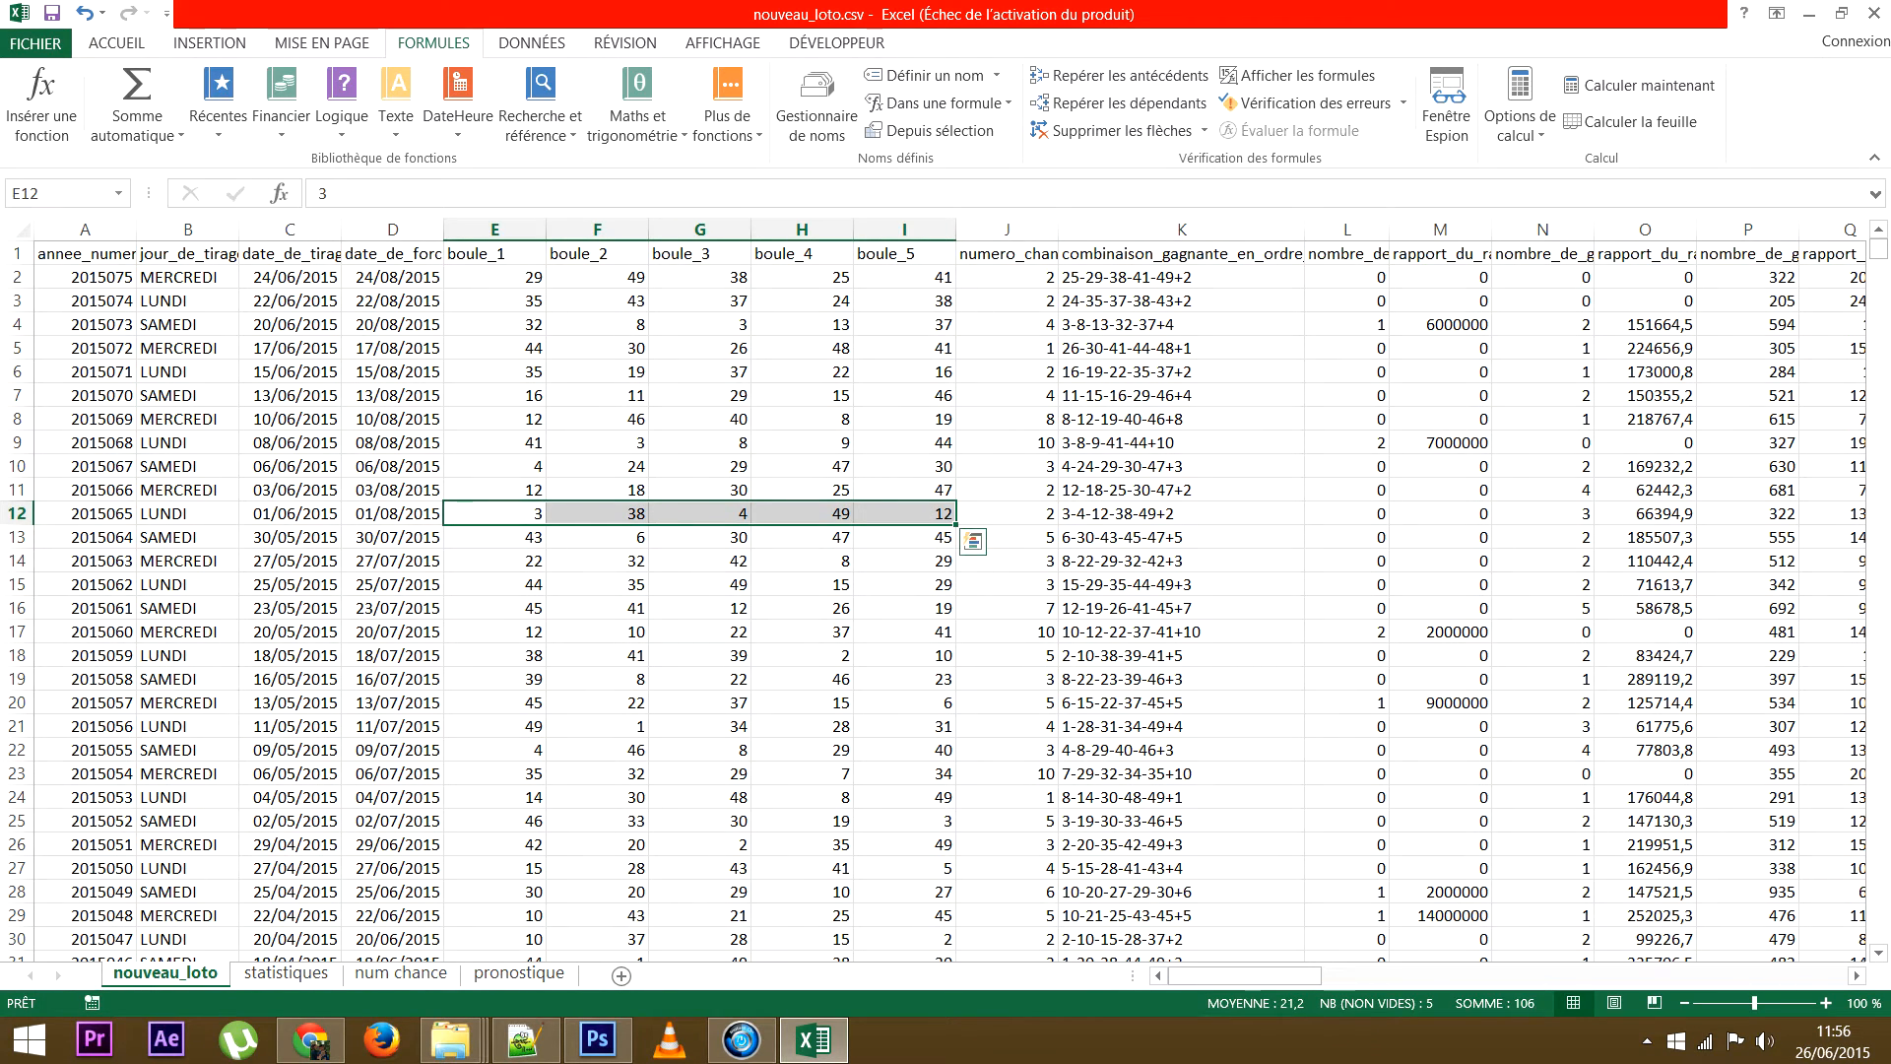
{"action": "left_click", "coordinate": [1181, 513]}
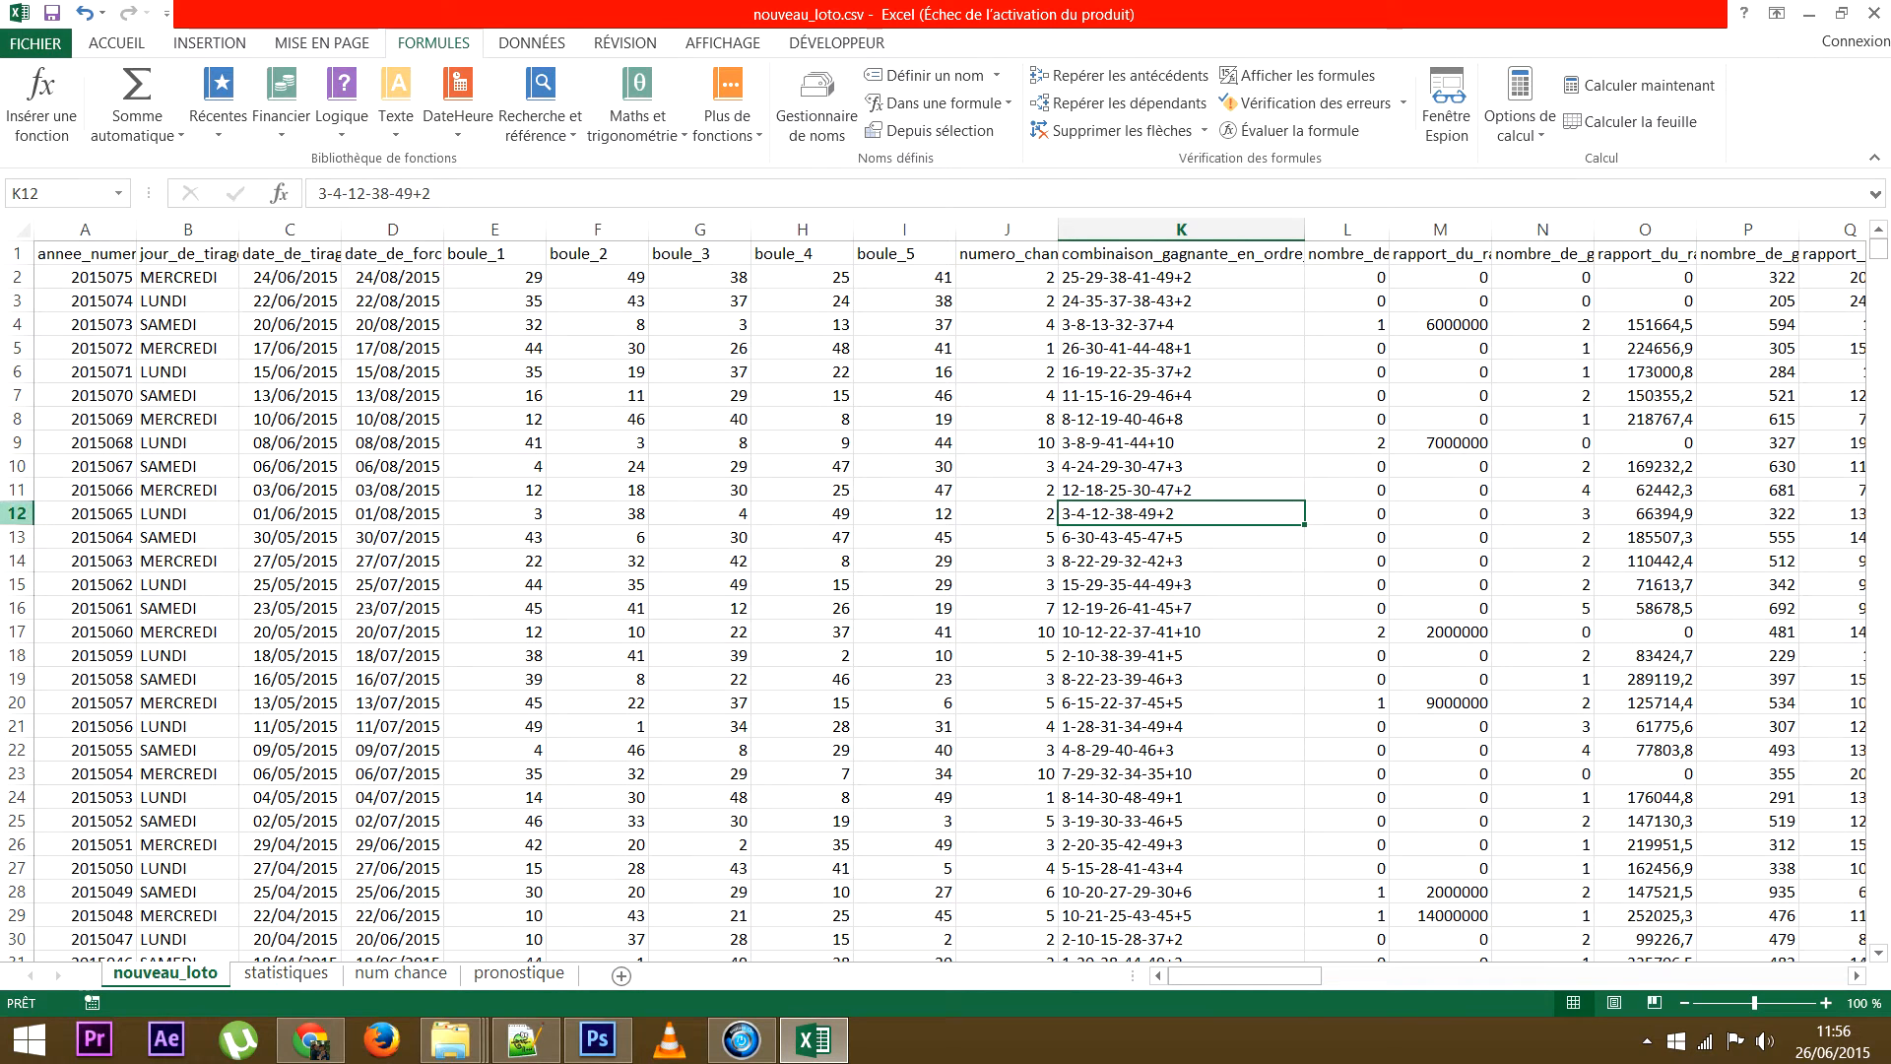
{"action": "left_click", "coordinate": [16, 513]}
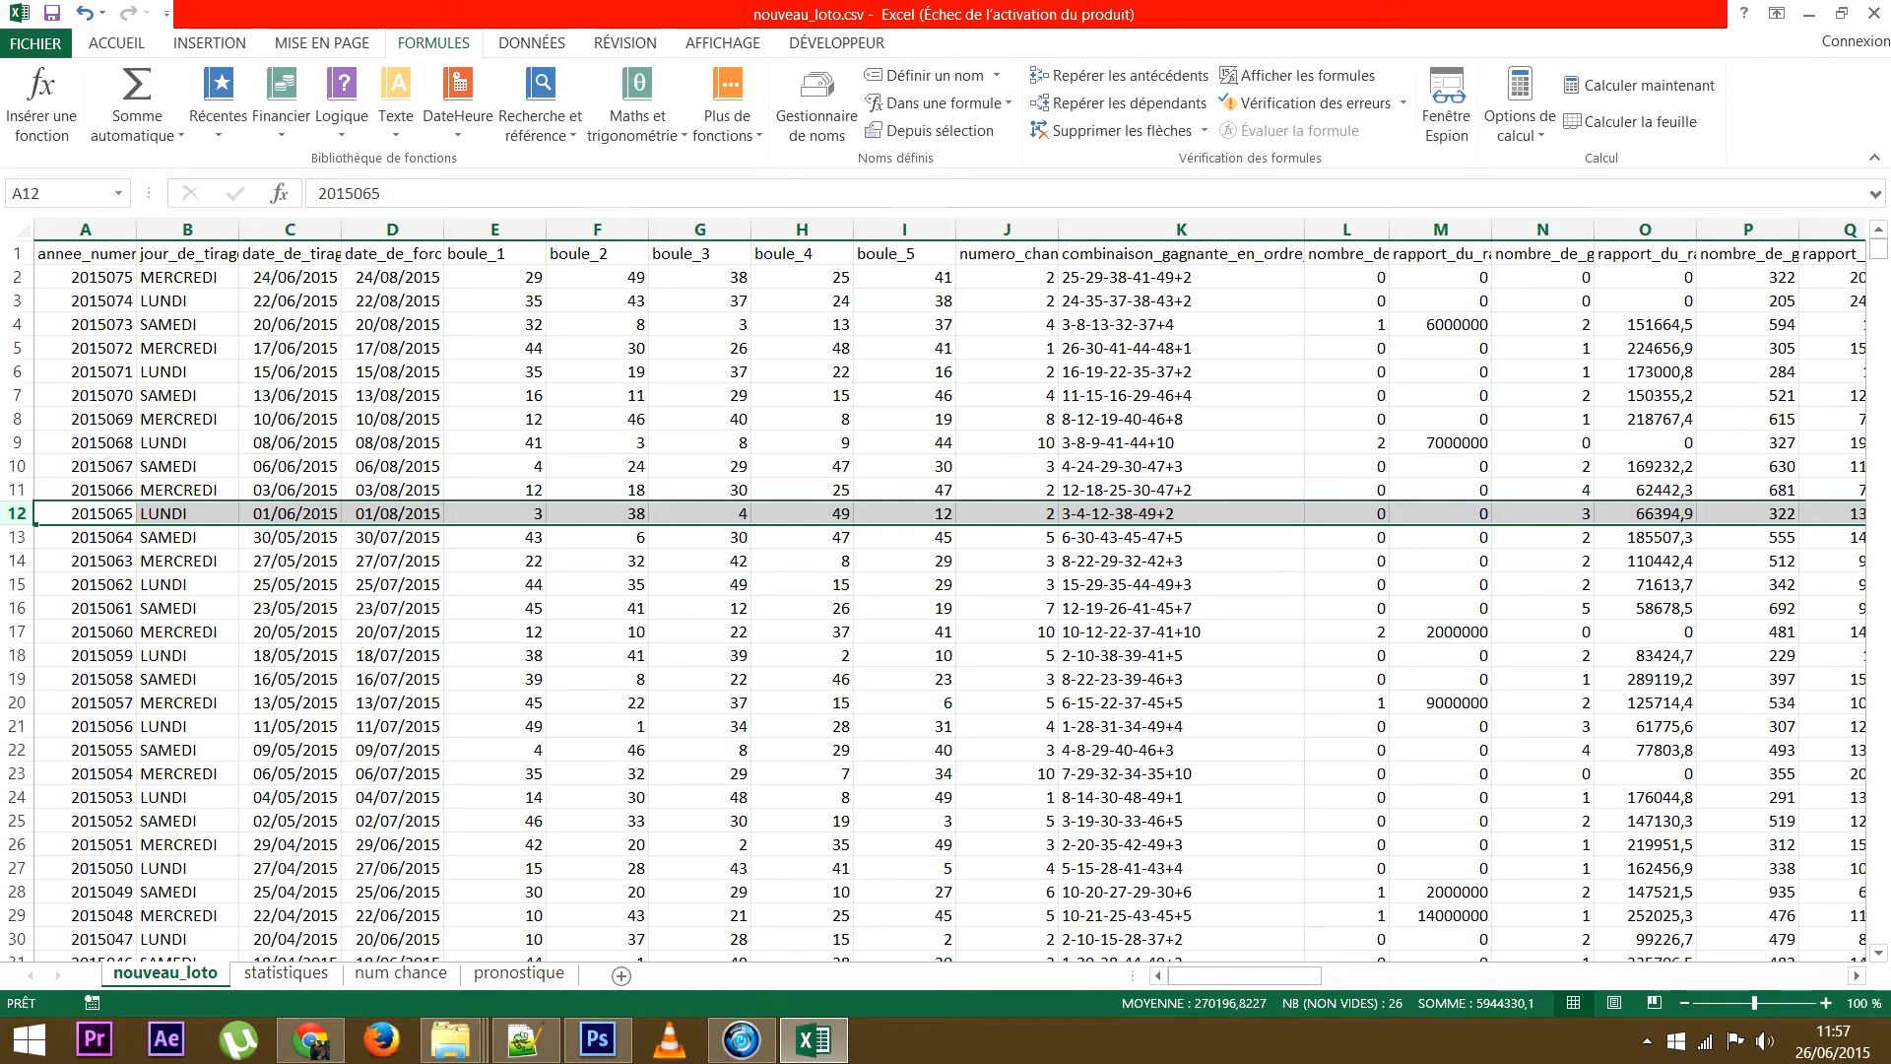
{"action": "left_click", "coordinate": [289, 514]}
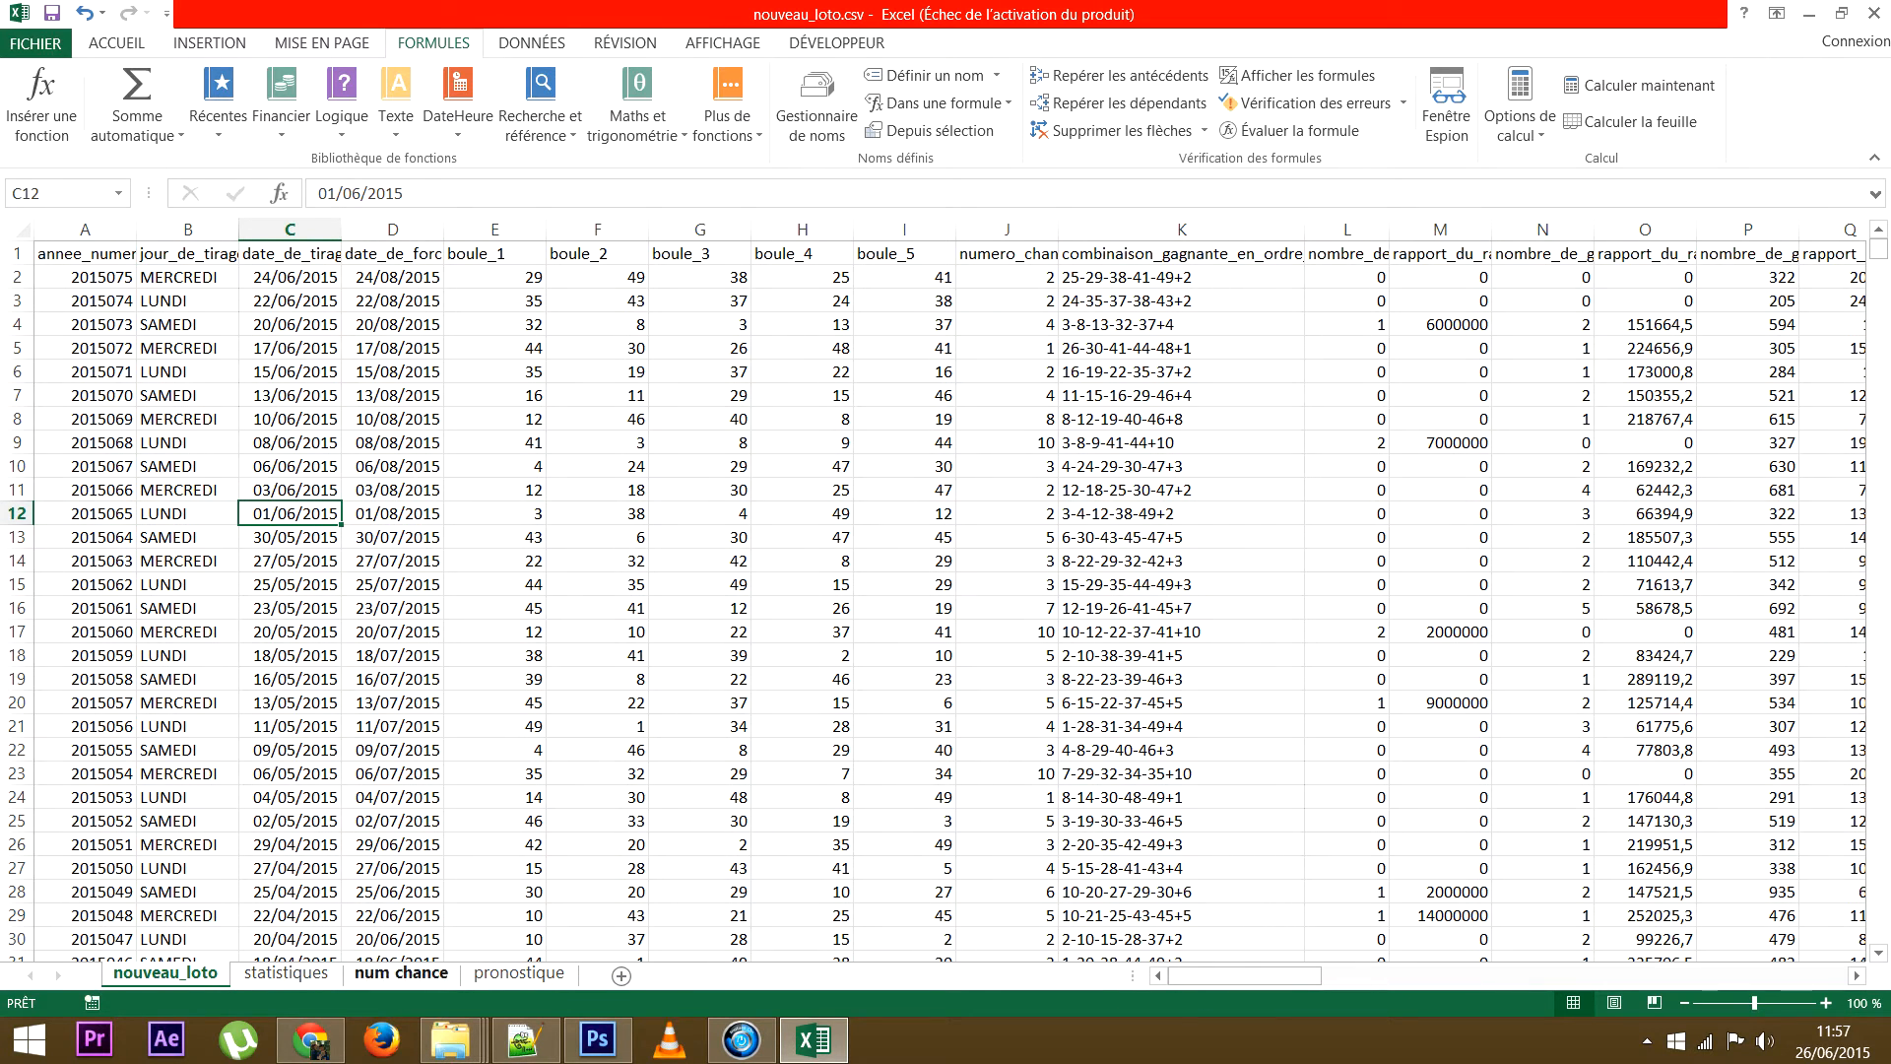
{"action": "left_click", "coordinate": [519, 973]}
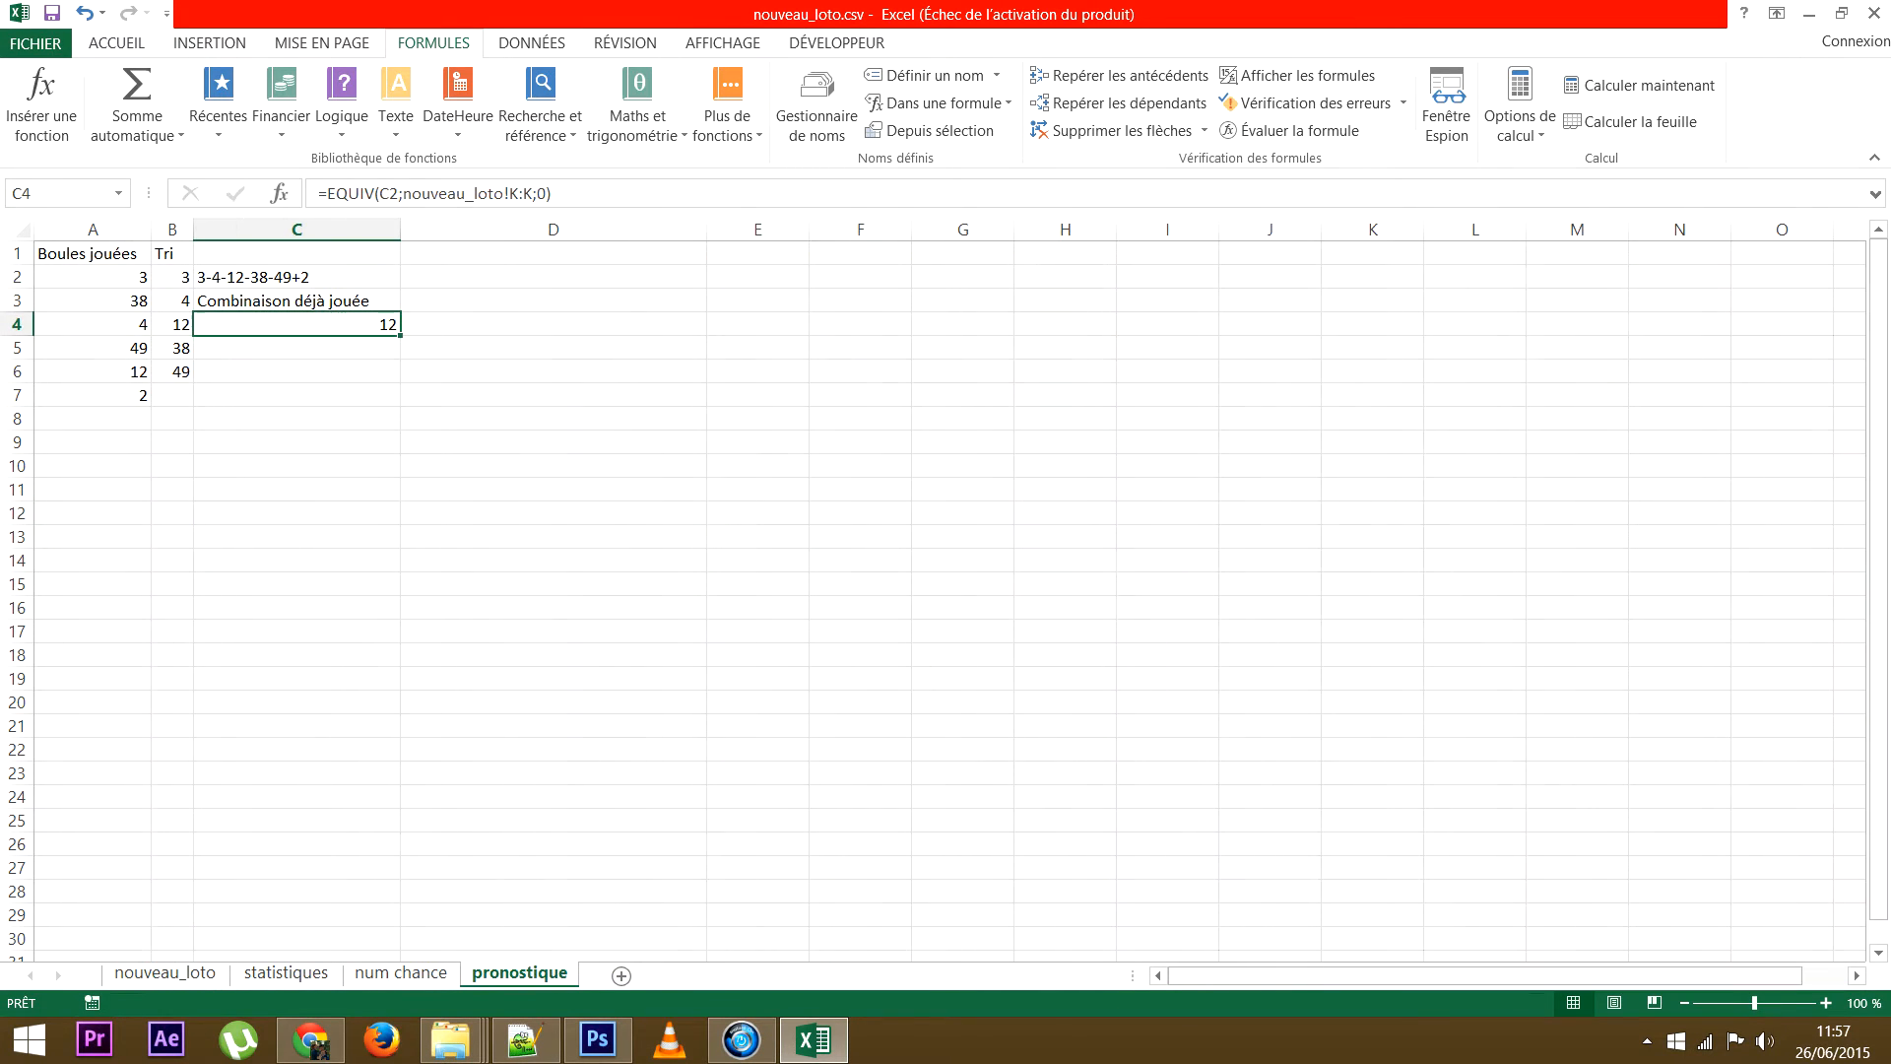
Start an INDEX function in cell C5 of pronostique in its array form, with column C of nouveau_loto as the array.
{"action": "left_click", "coordinate": [297, 348]}
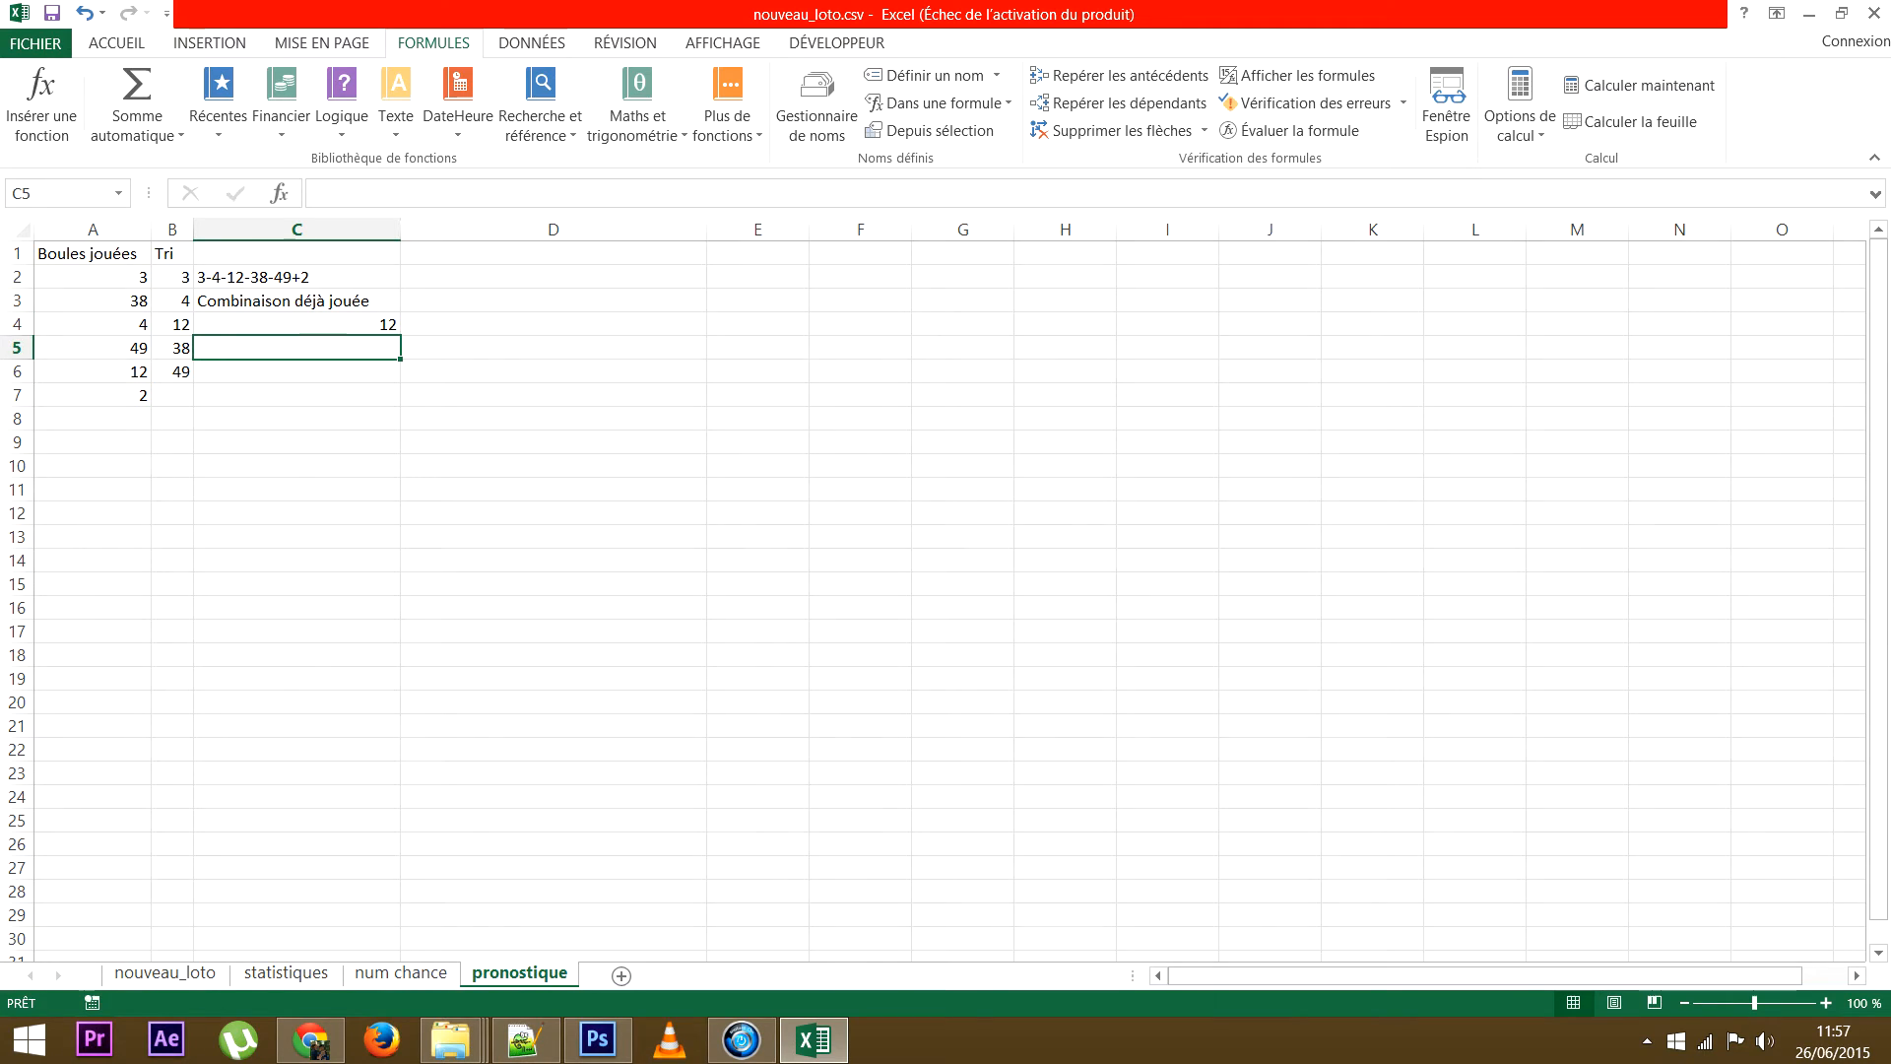
{"action": "left_click", "coordinate": [540, 119]}
{"action": "left_click", "coordinate": [557, 354]}
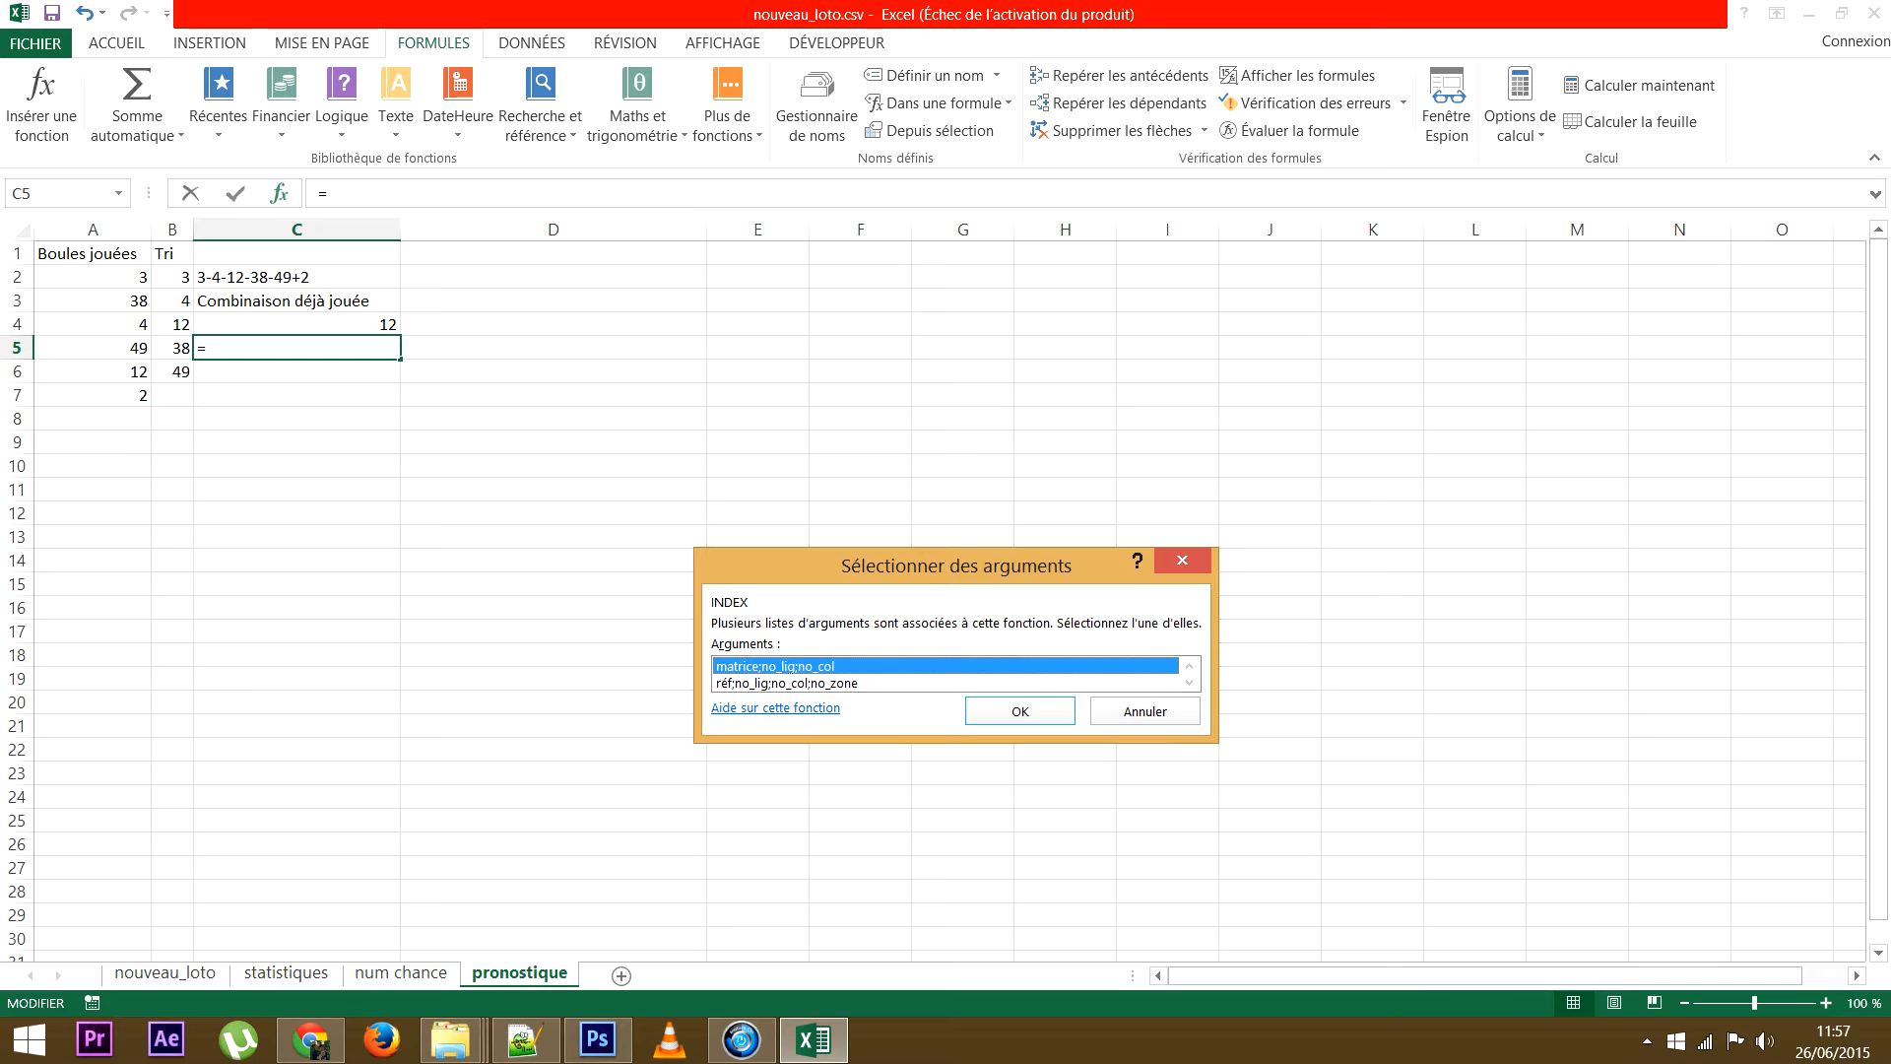
{"action": "key", "text": "Return"}
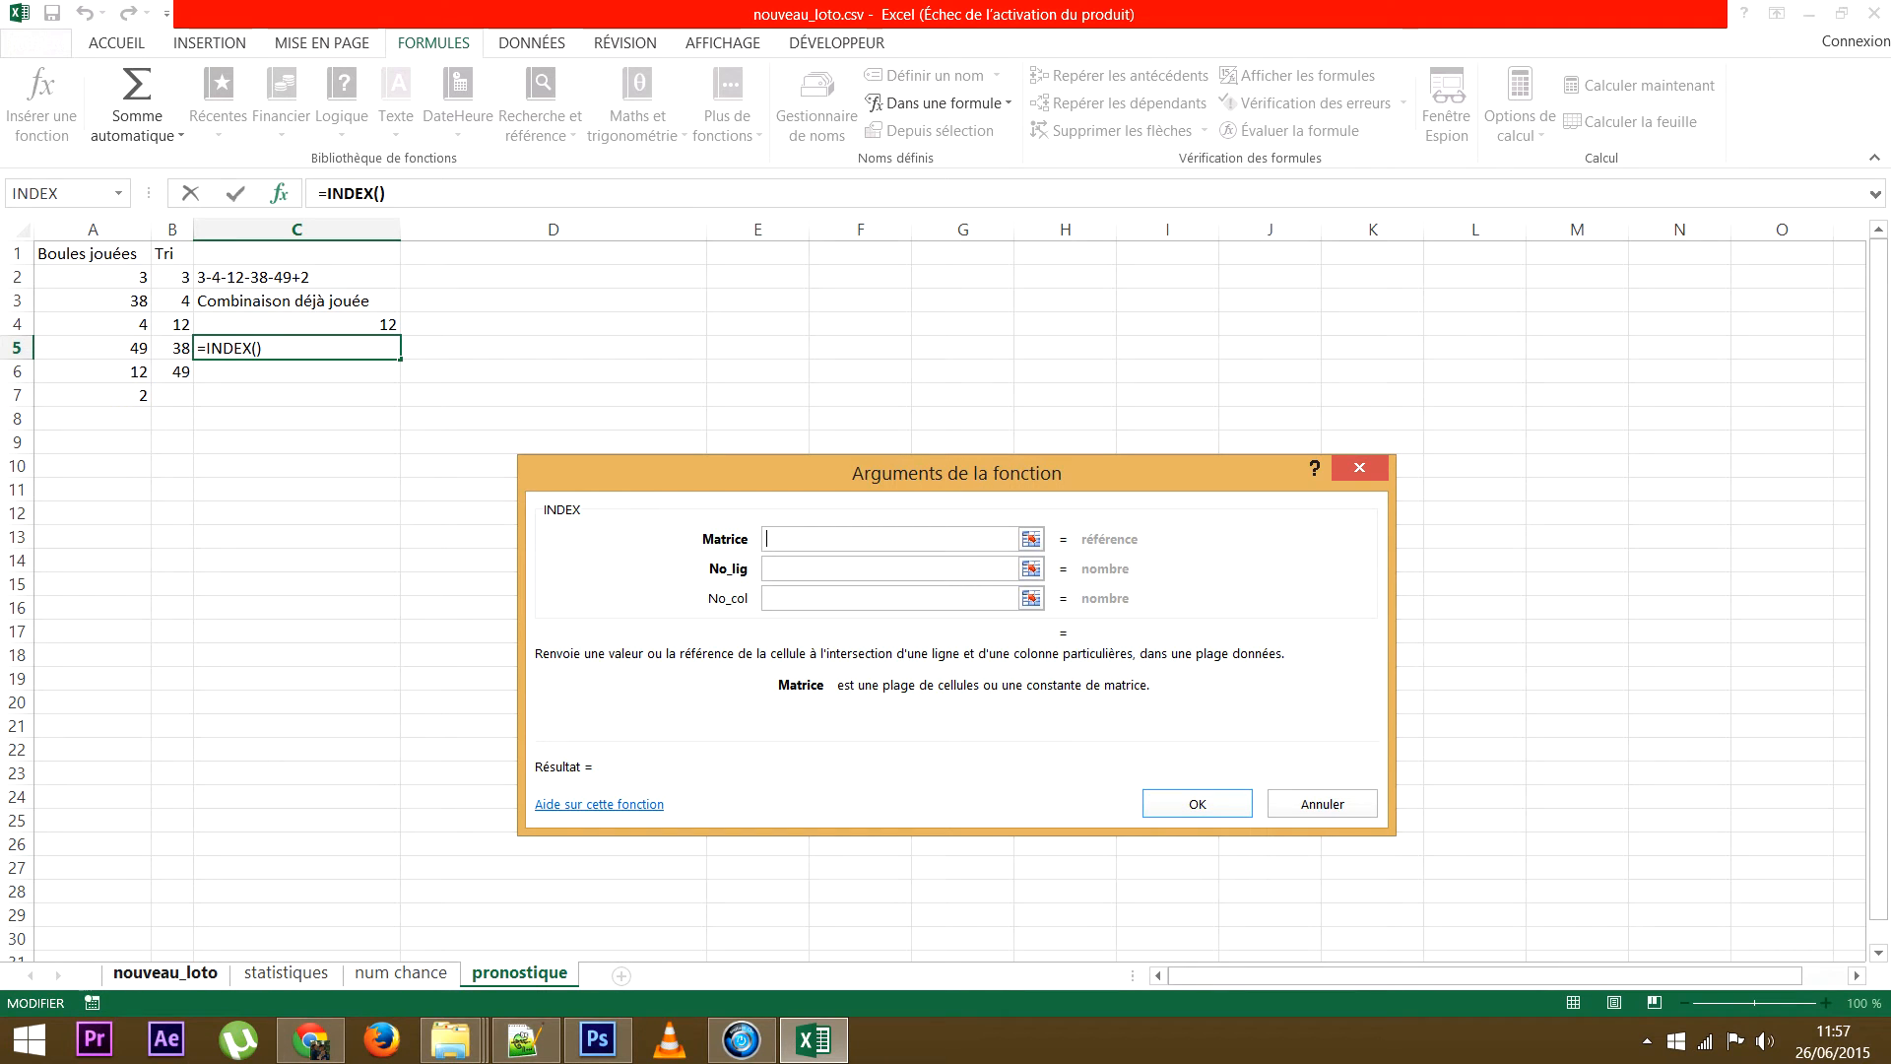
{"action": "left_click", "coordinate": [165, 972]}
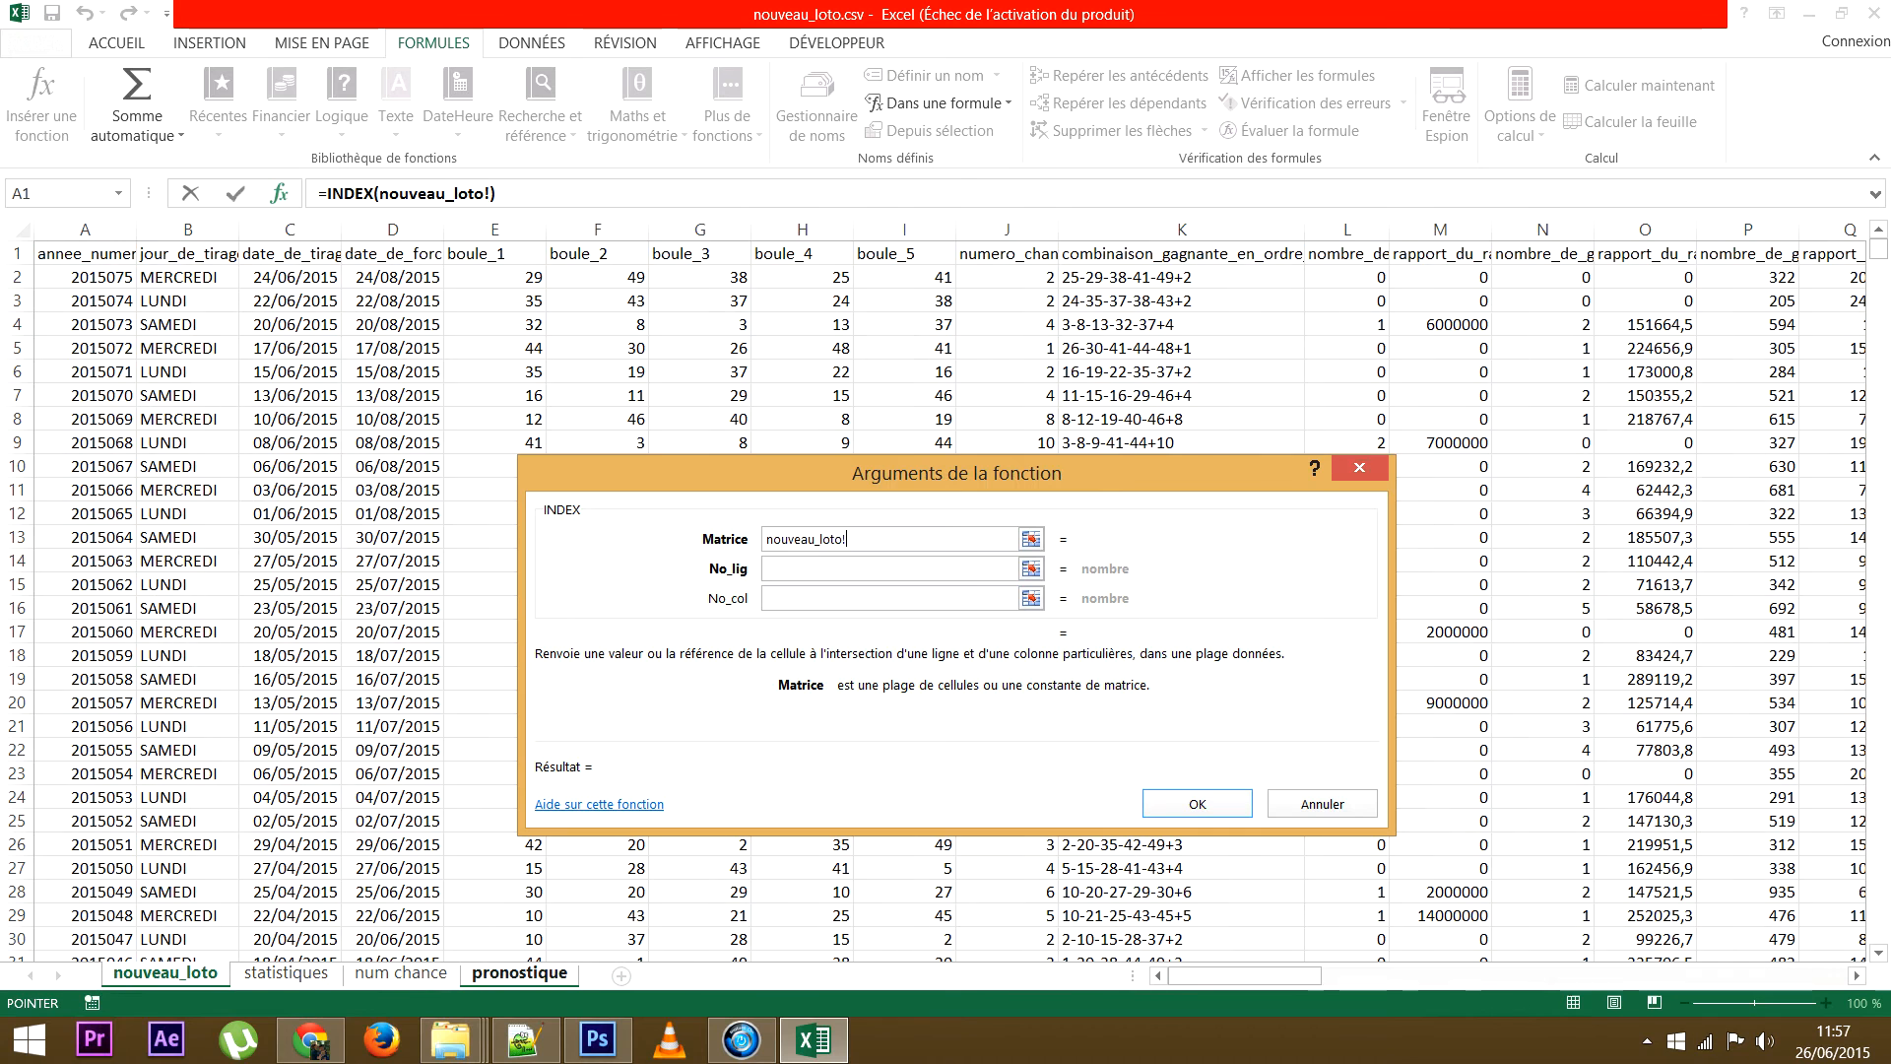
{"action": "left_click", "coordinate": [289, 229]}
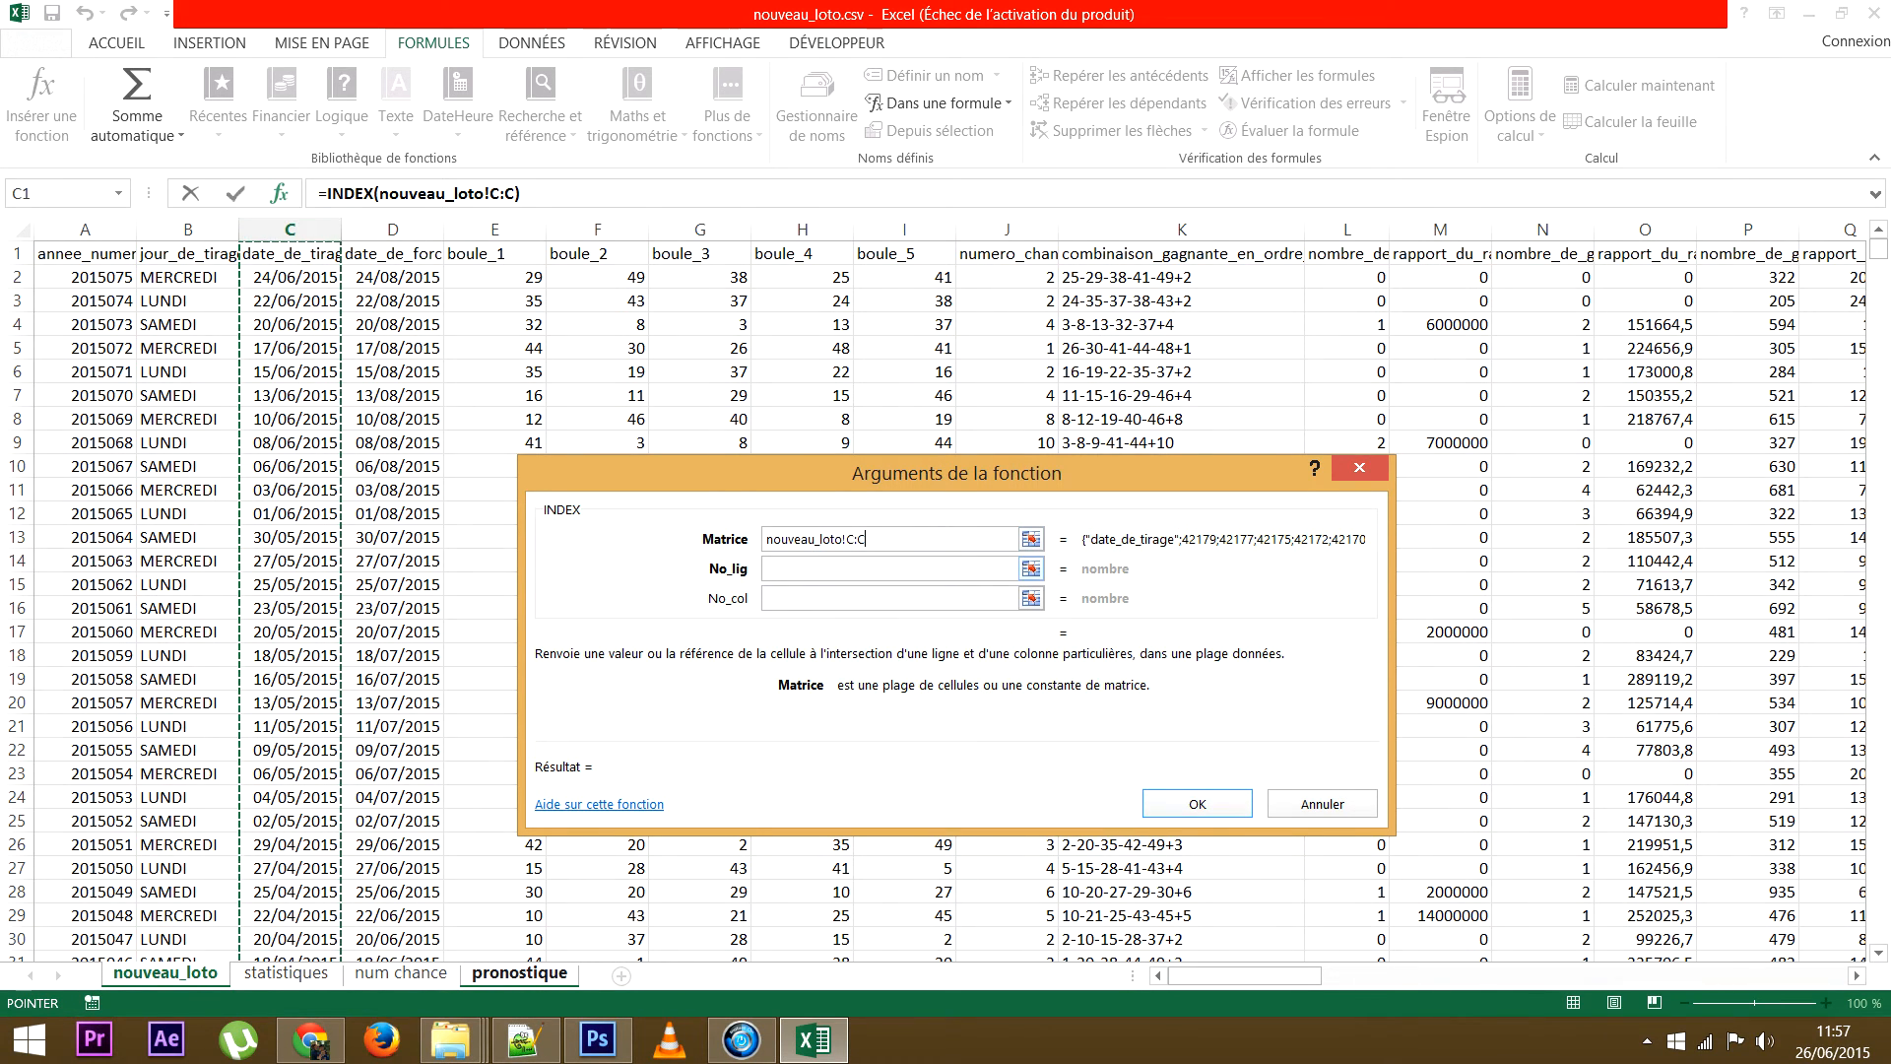
Complete the INDEX formula with C4 as the row number and 1 as the column number.
{"action": "key", "text": "Tab"}
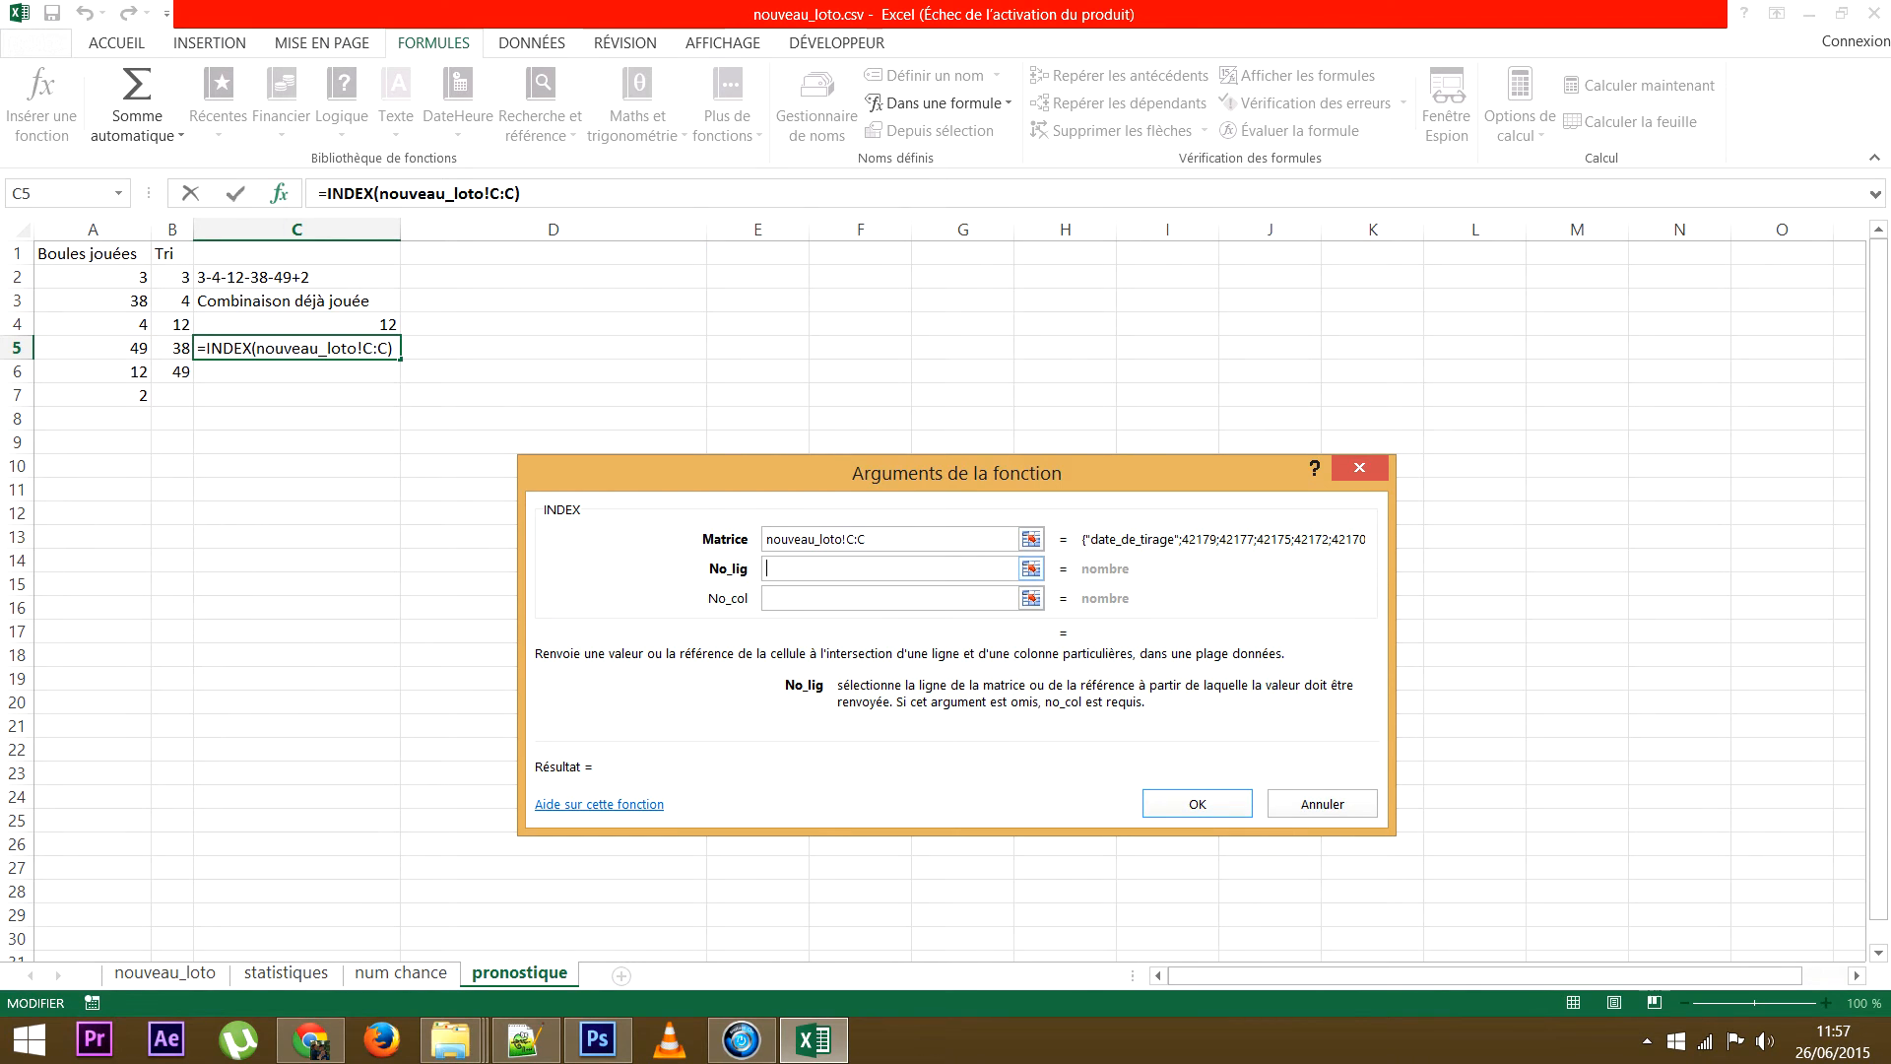
{"action": "left_click", "coordinate": [296, 324]}
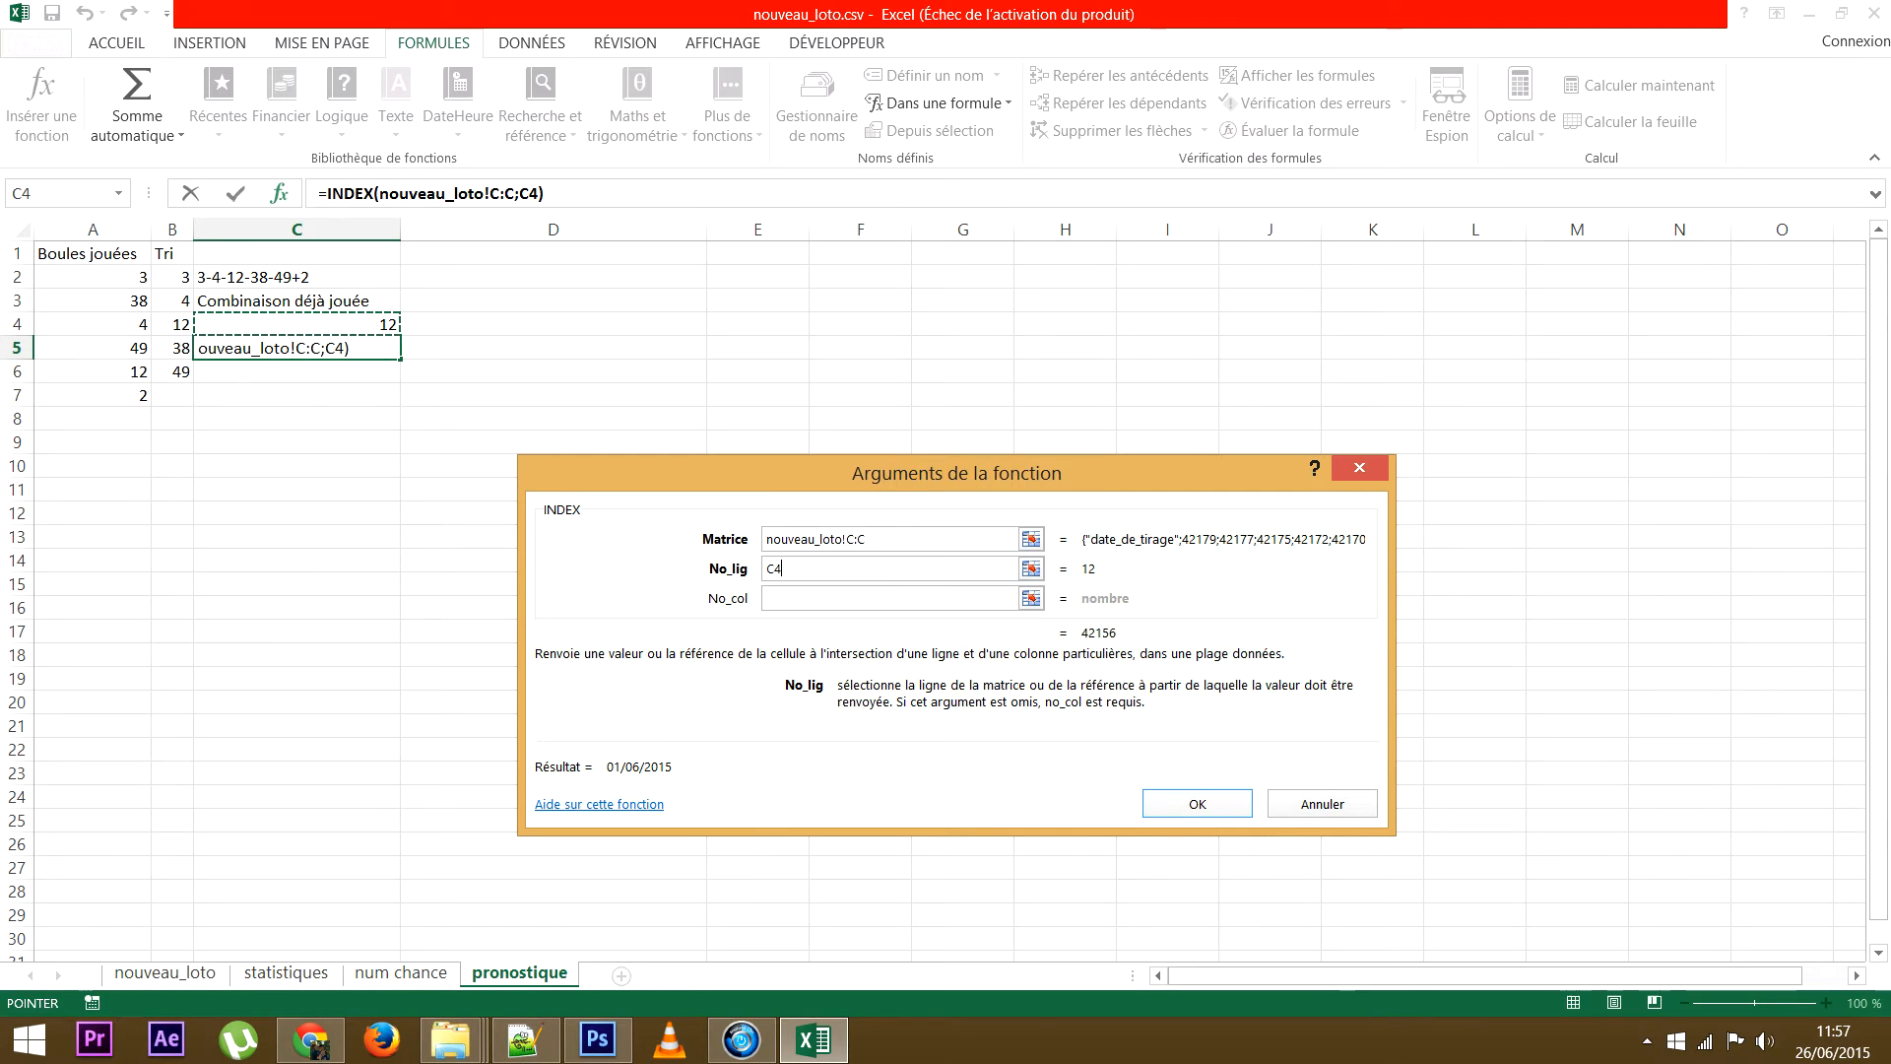
{"action": "left_click", "coordinate": [890, 597]}
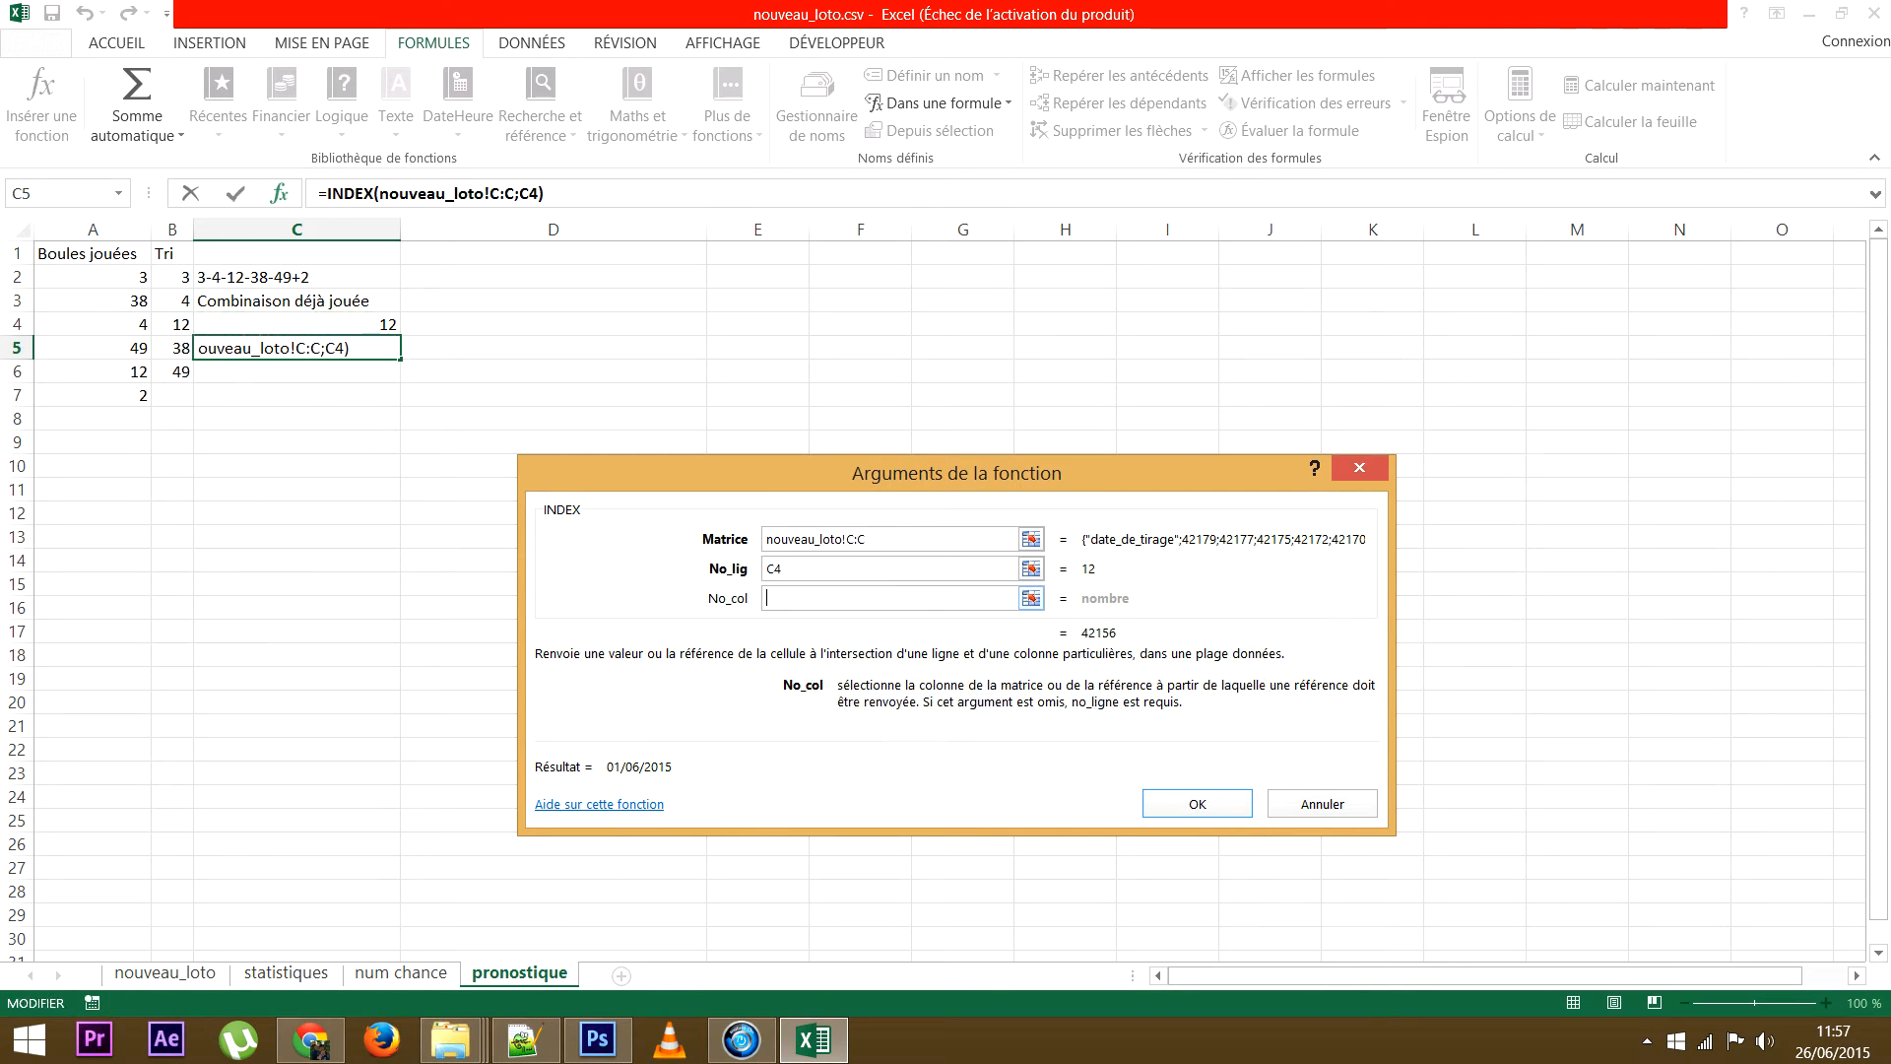
{"action": "type", "text": "1"}
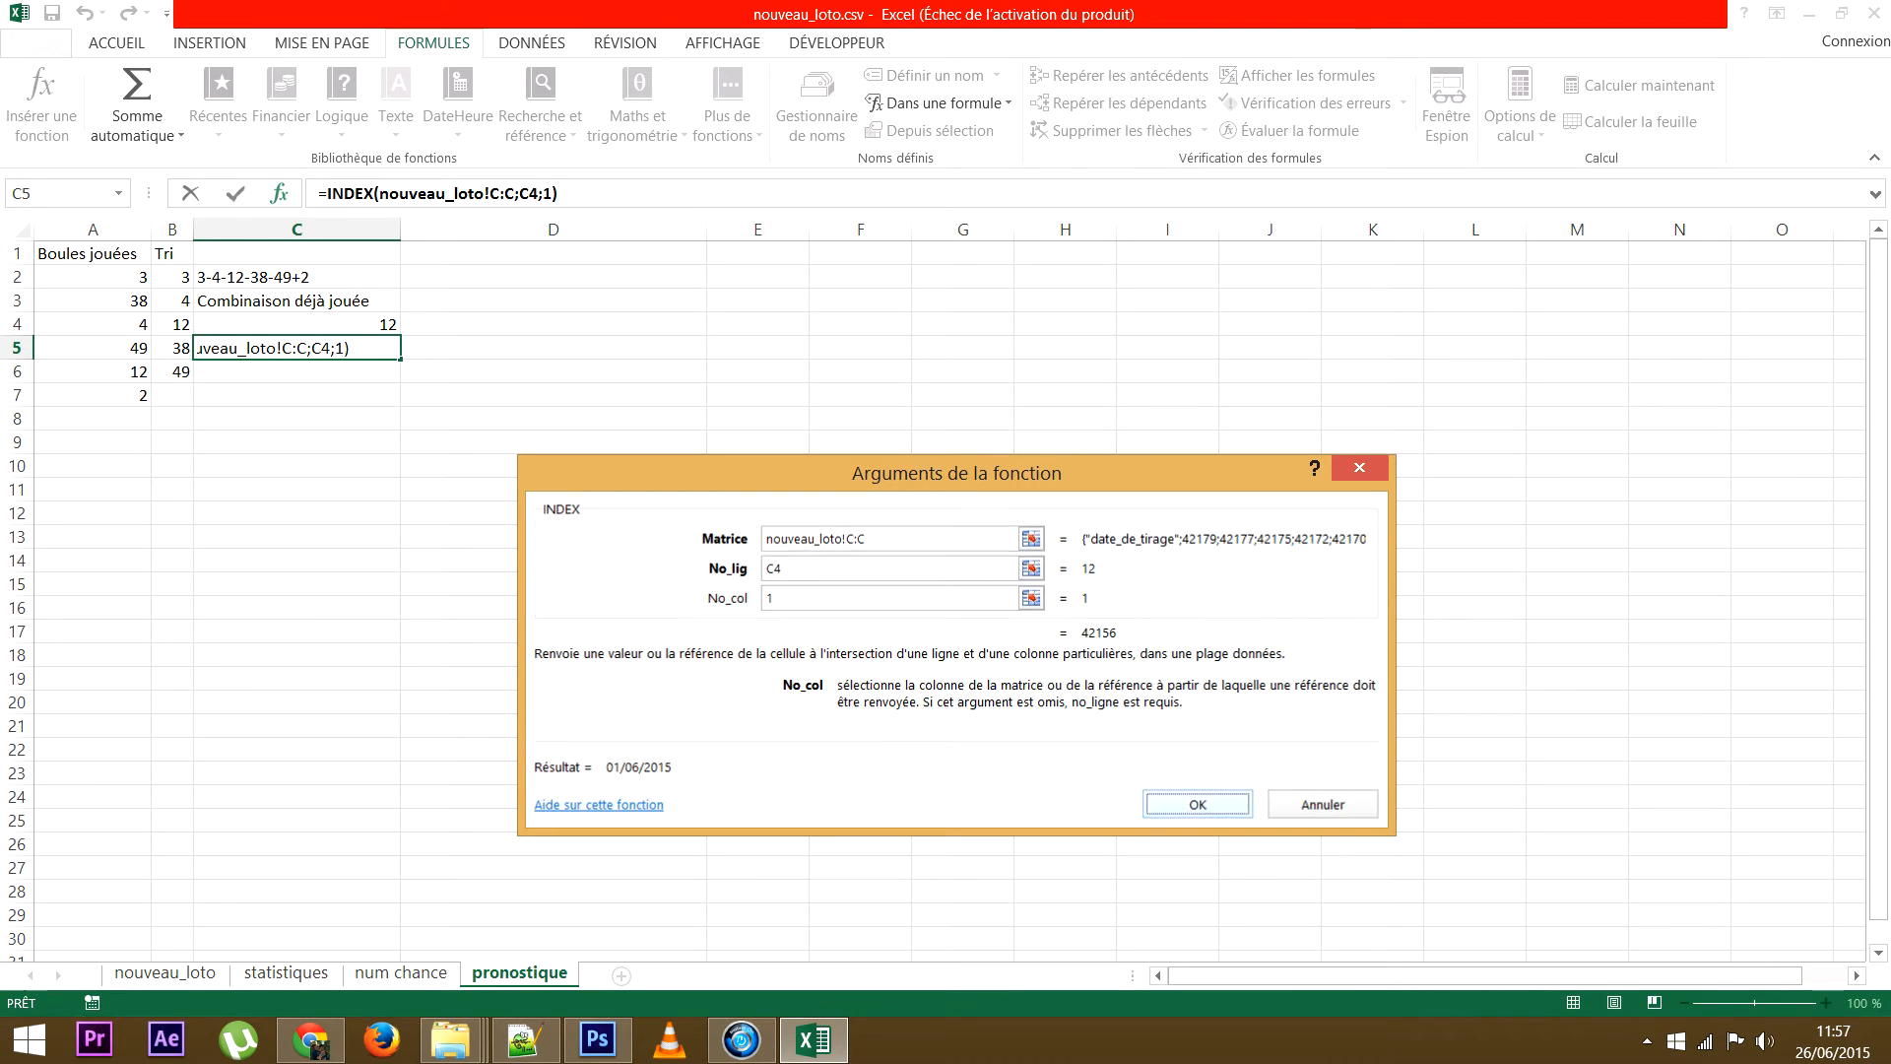
{"action": "key", "text": "Return"}
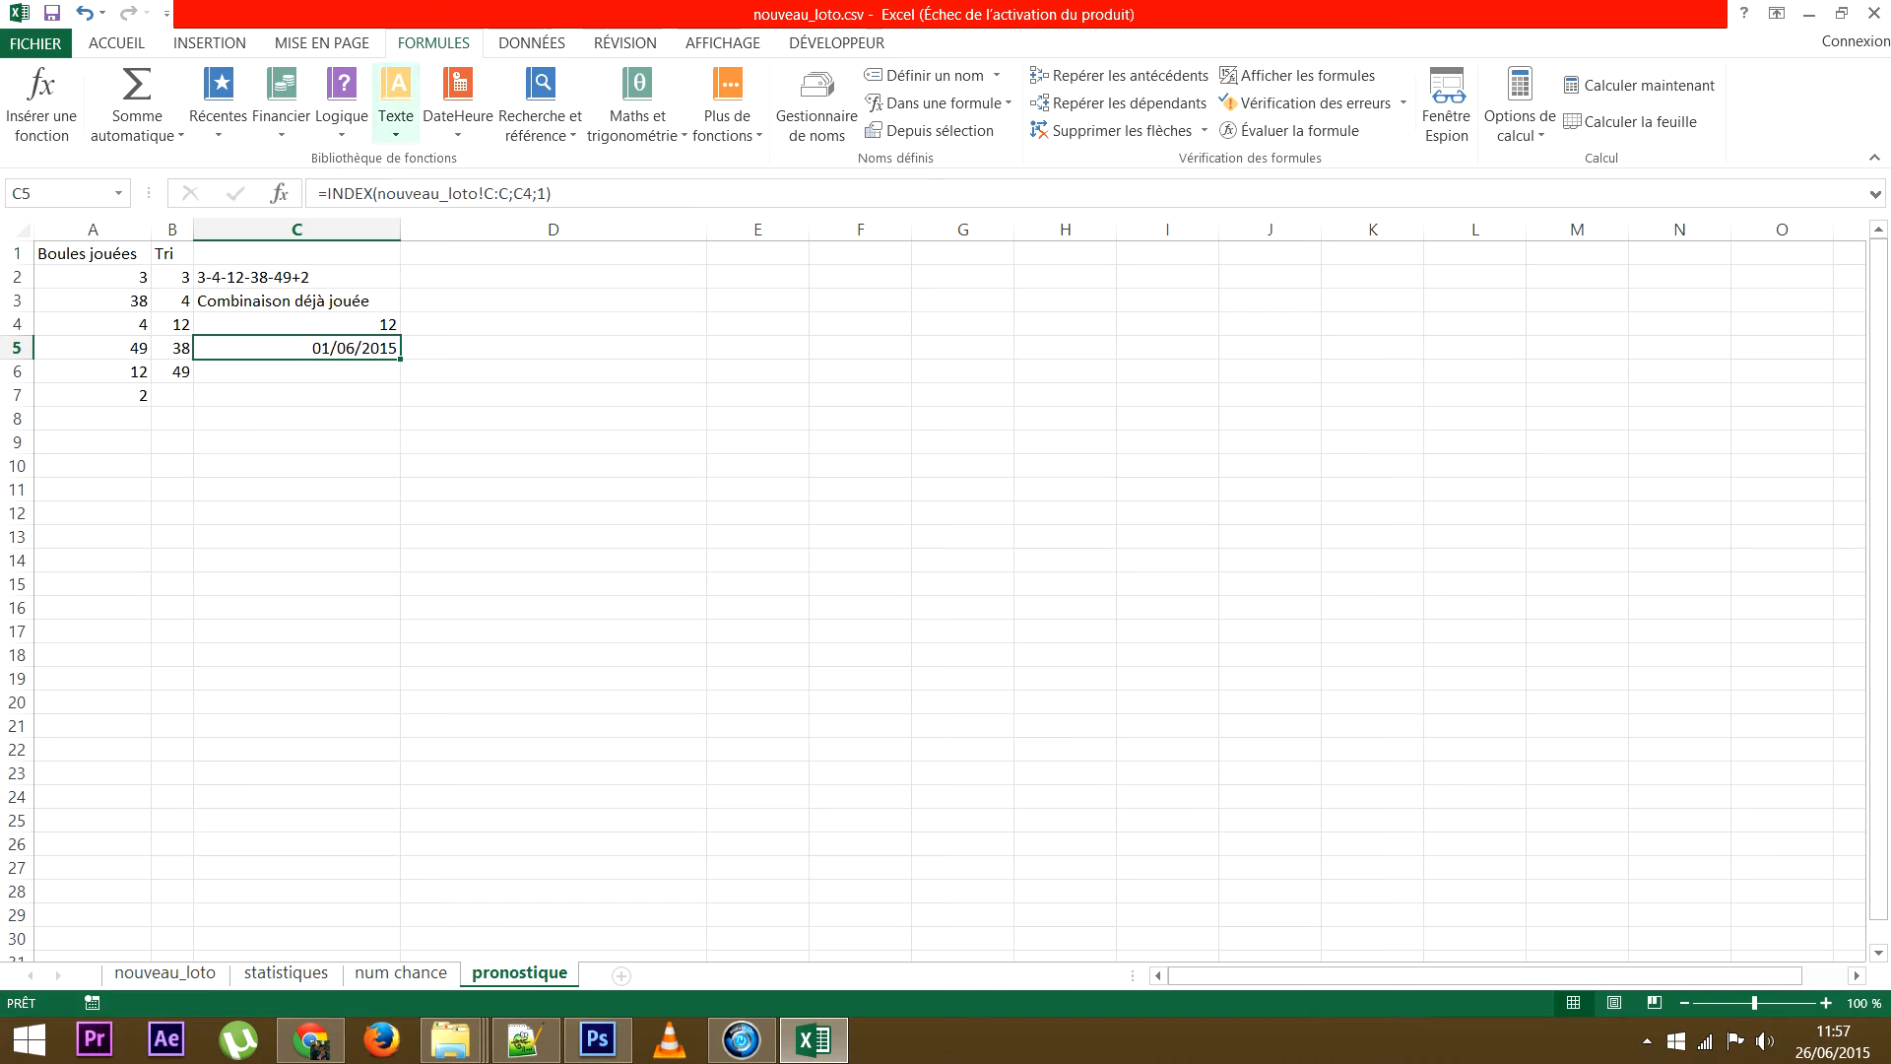
Set the number format of cell C5 to Standard.
{"action": "left_click", "coordinate": [116, 43]}
{"action": "left_click", "coordinate": [921, 85]}
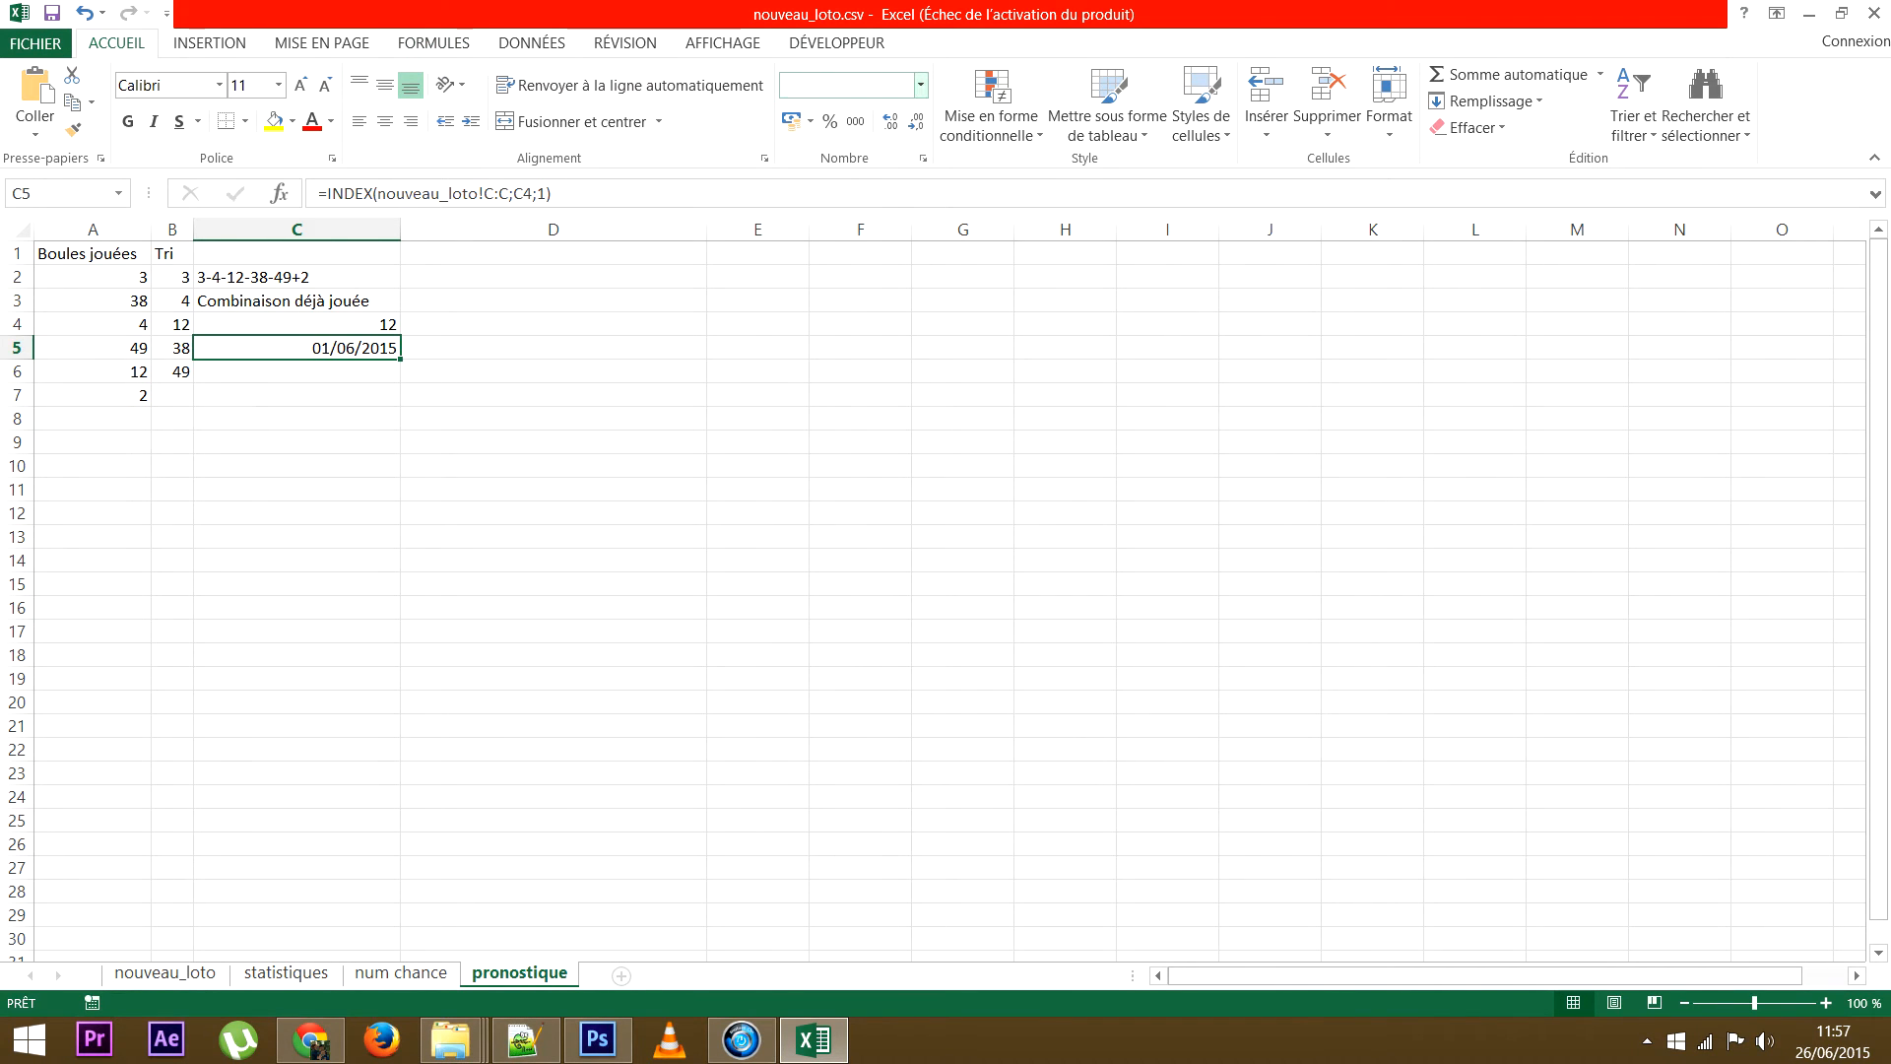
{"action": "left_click", "coordinate": [904, 126]}
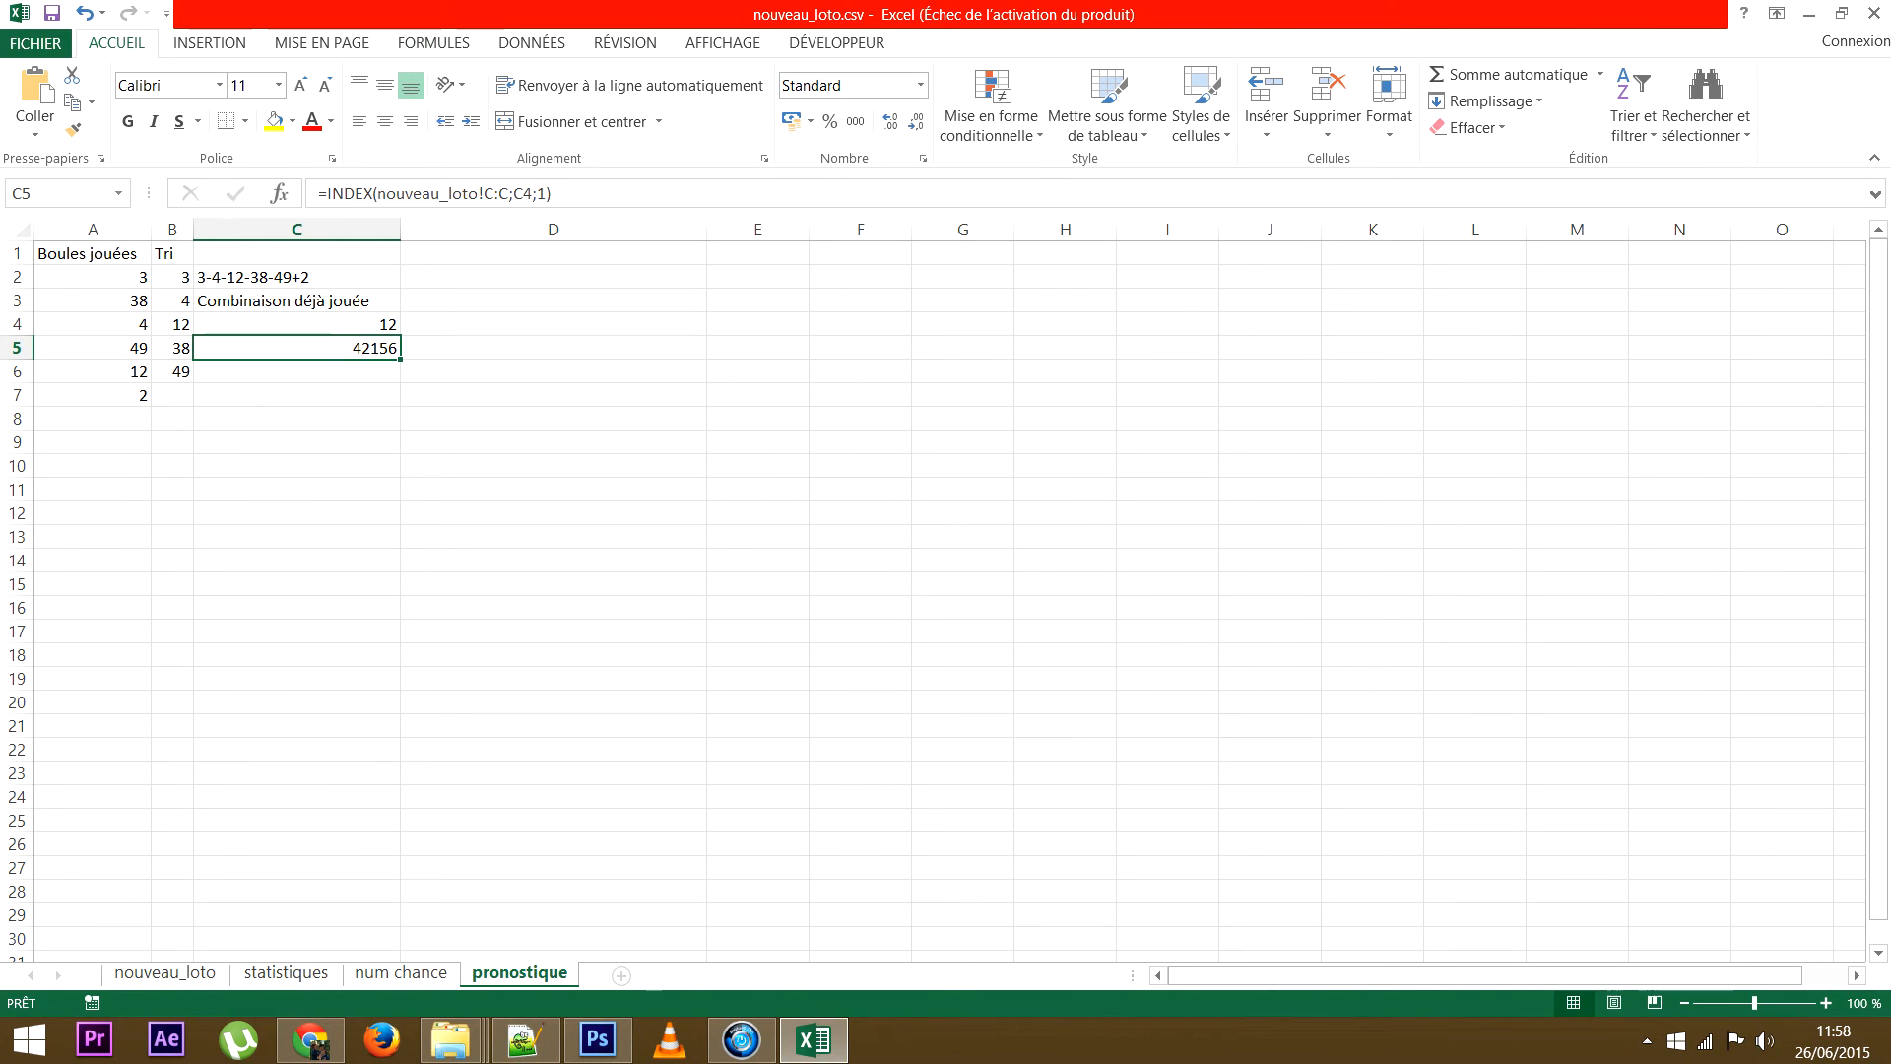
Set the number format of cell C5 to Date courte and compare its date with the draw date in row 12 of nouveau_loto.
{"action": "left_click", "coordinate": [921, 85]}
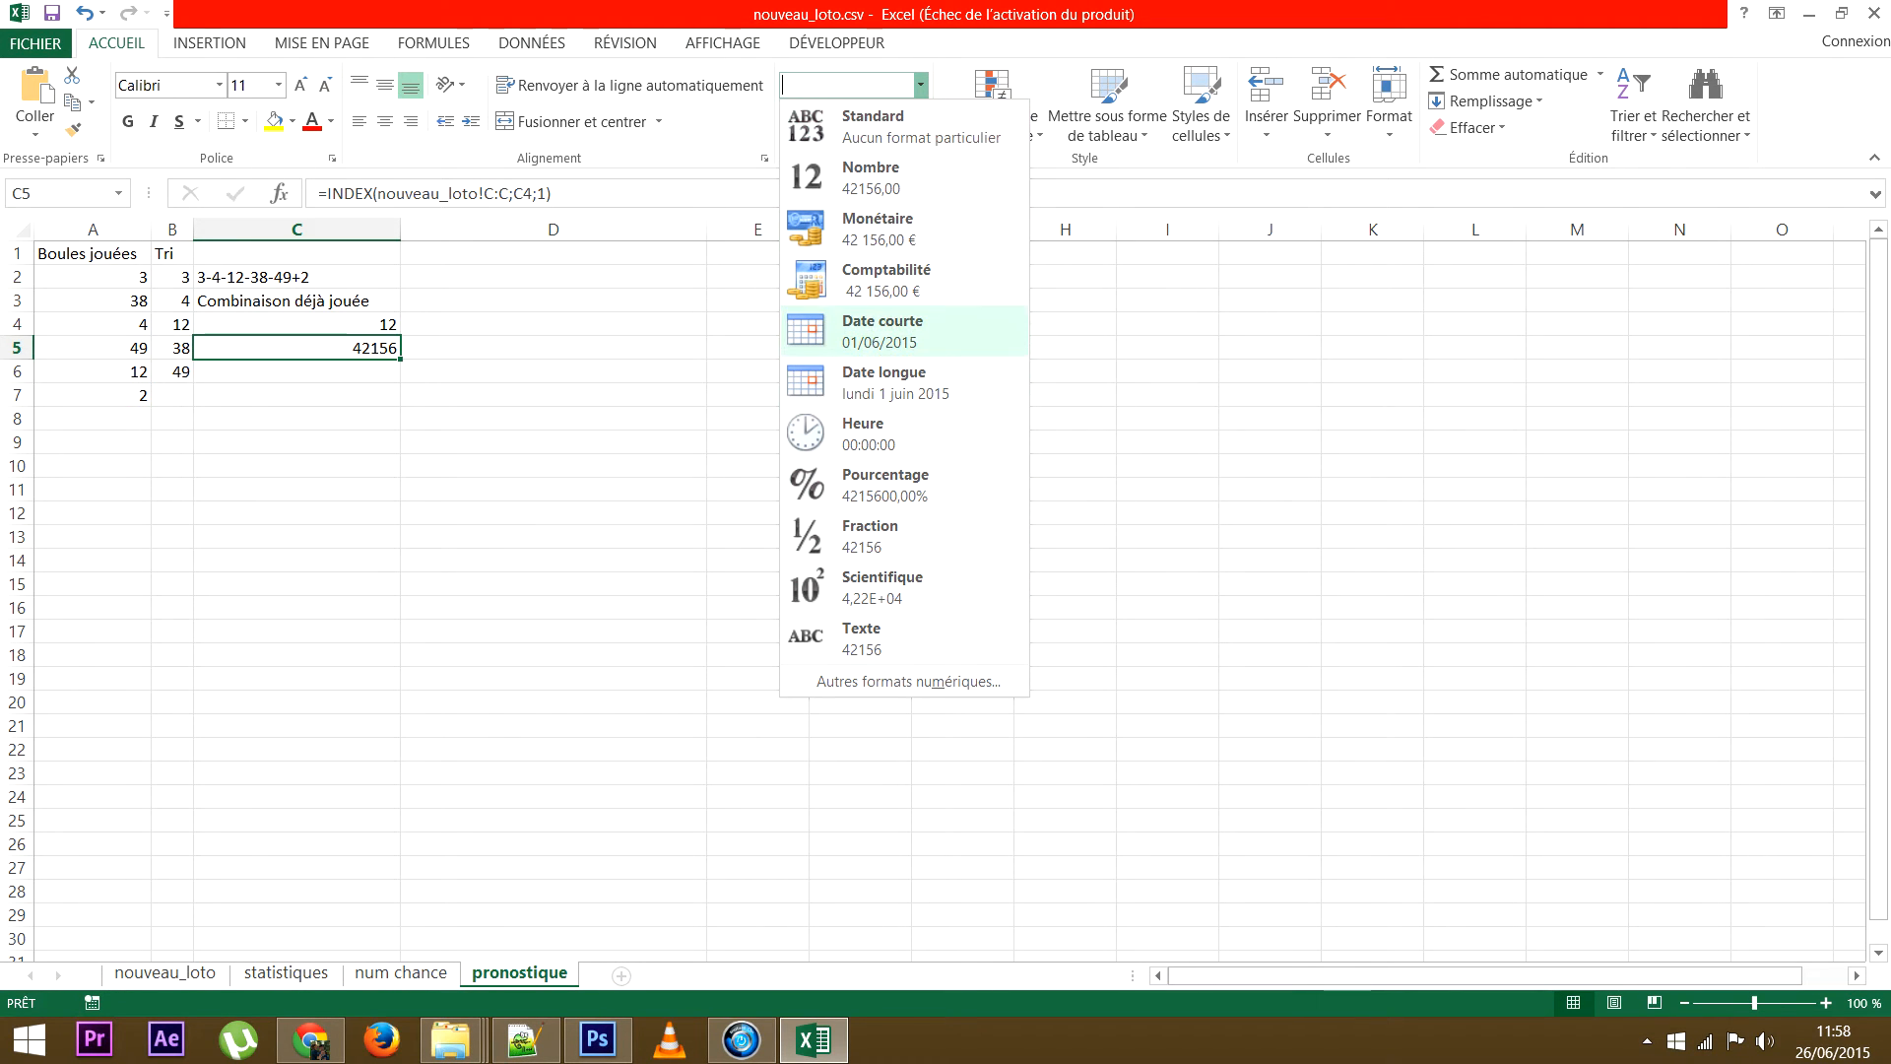
{"action": "left_click", "coordinate": [904, 331]}
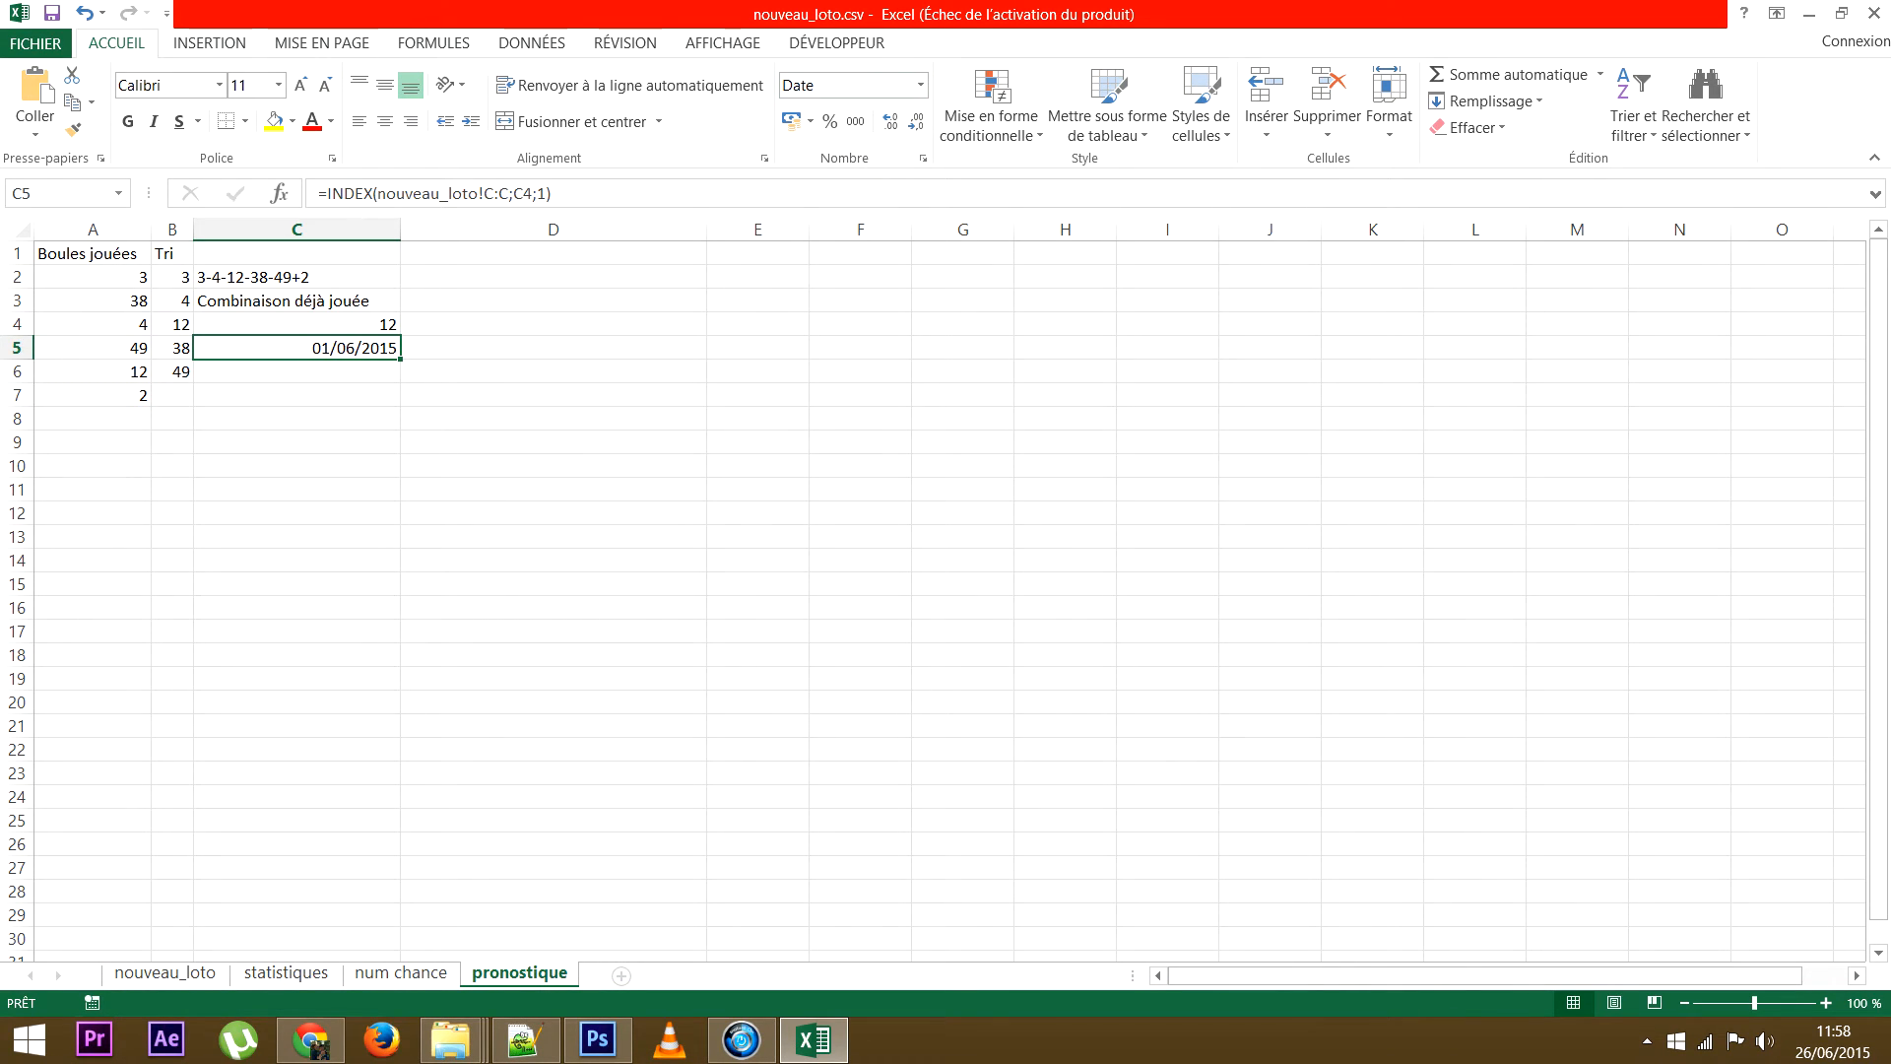
{"action": "left_click", "coordinate": [165, 972]}
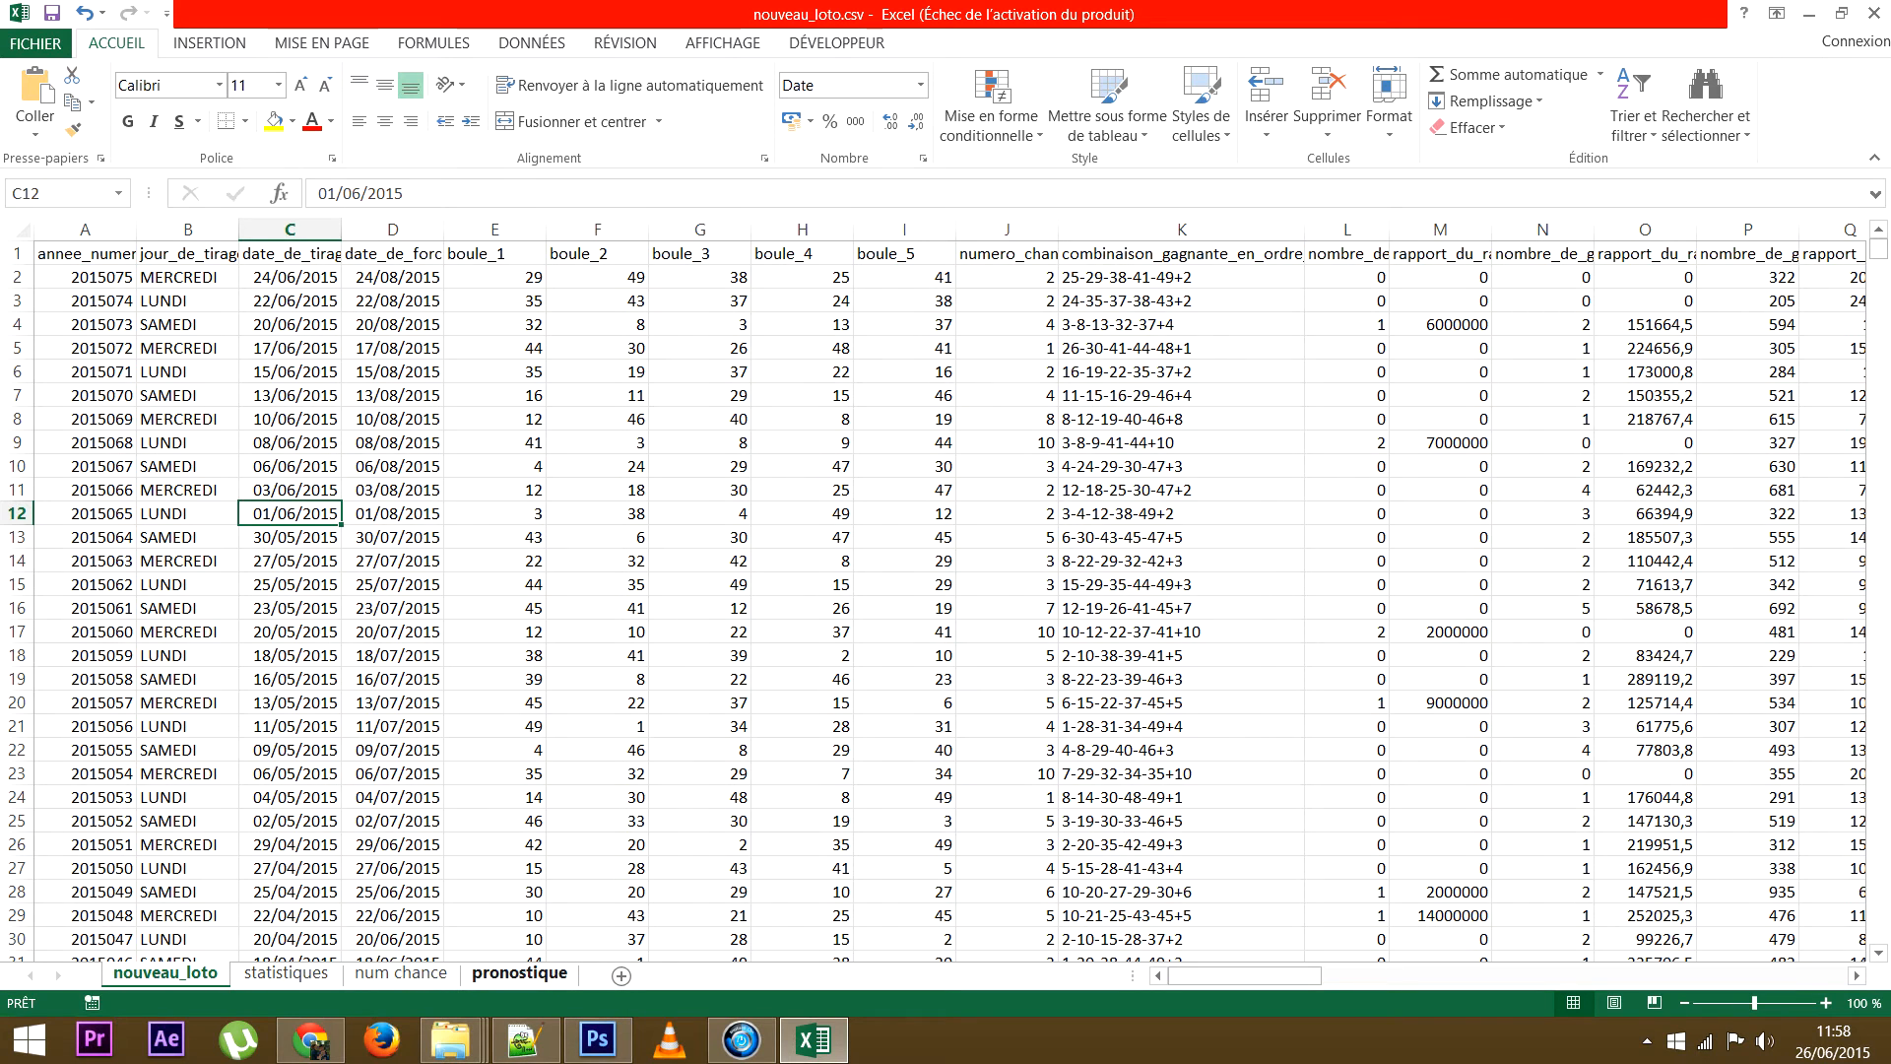
{"action": "left_click", "coordinate": [519, 972]}
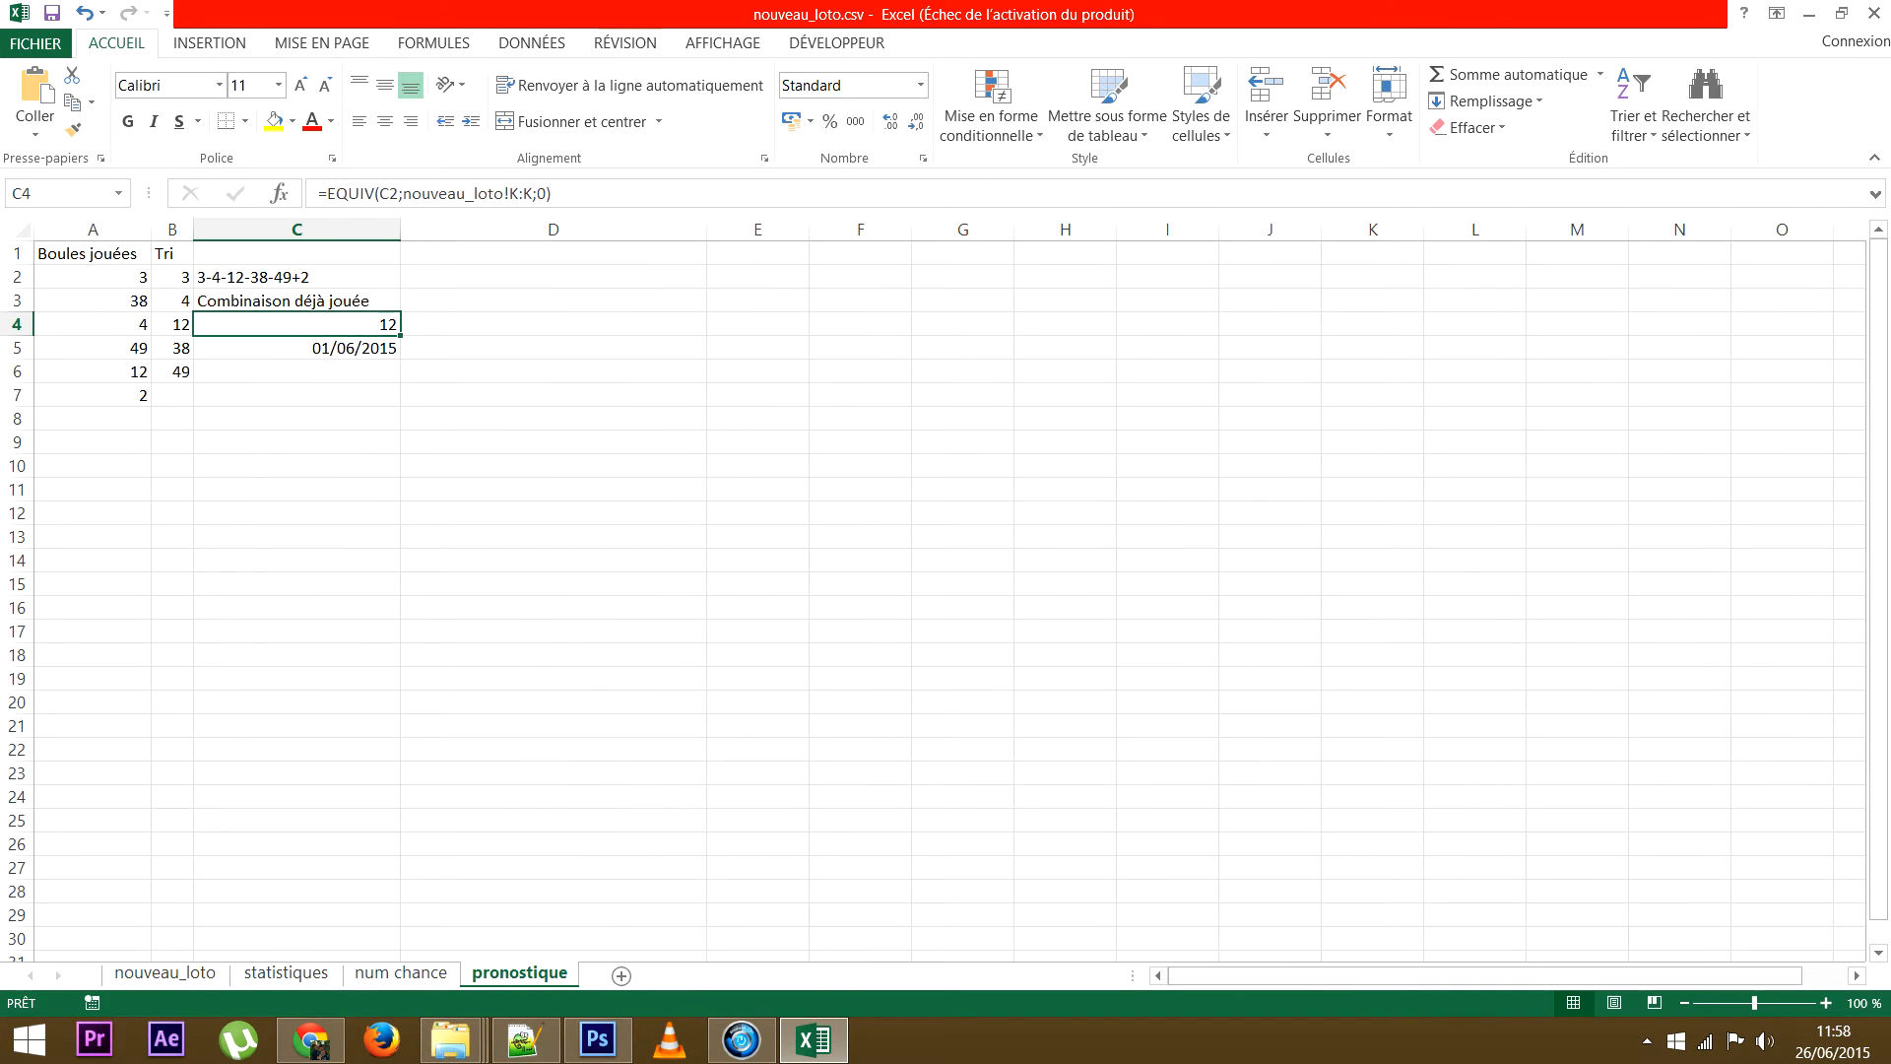
{"action": "left_click", "coordinate": [296, 347]}
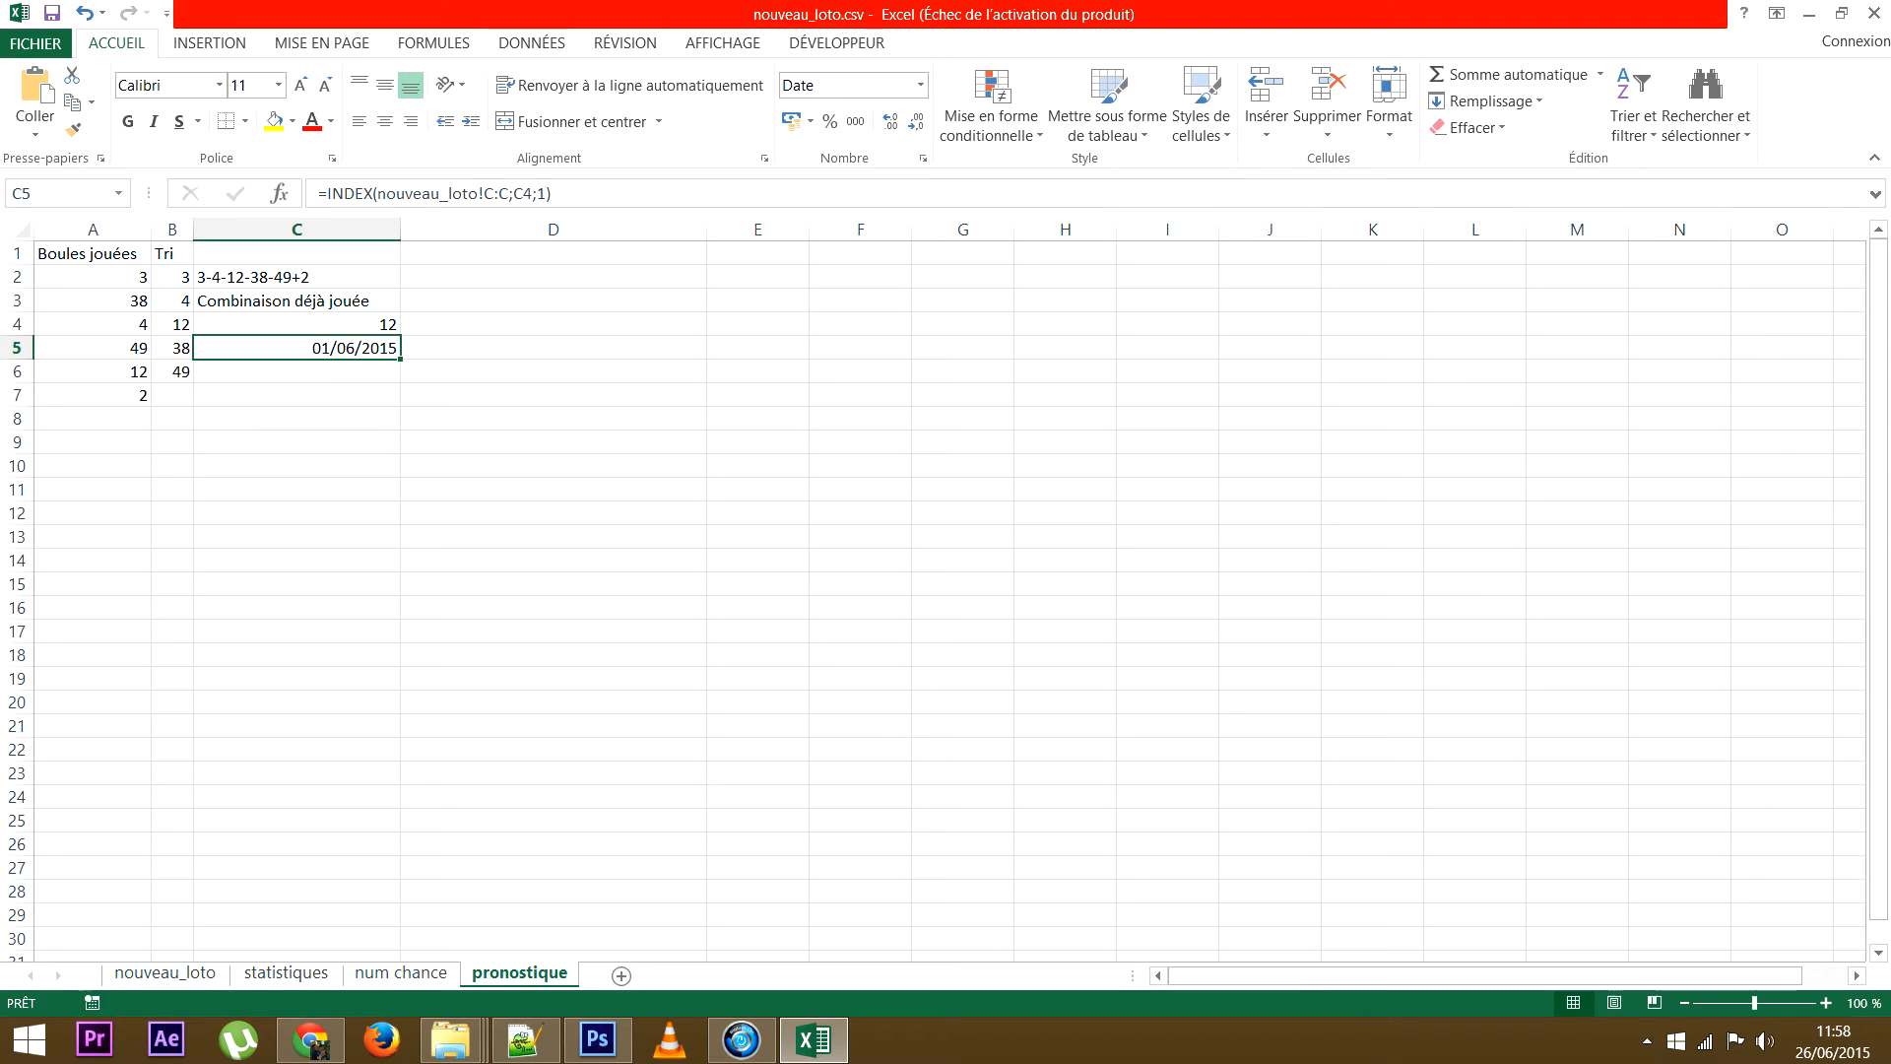
{"action": "key", "text": "F2"}
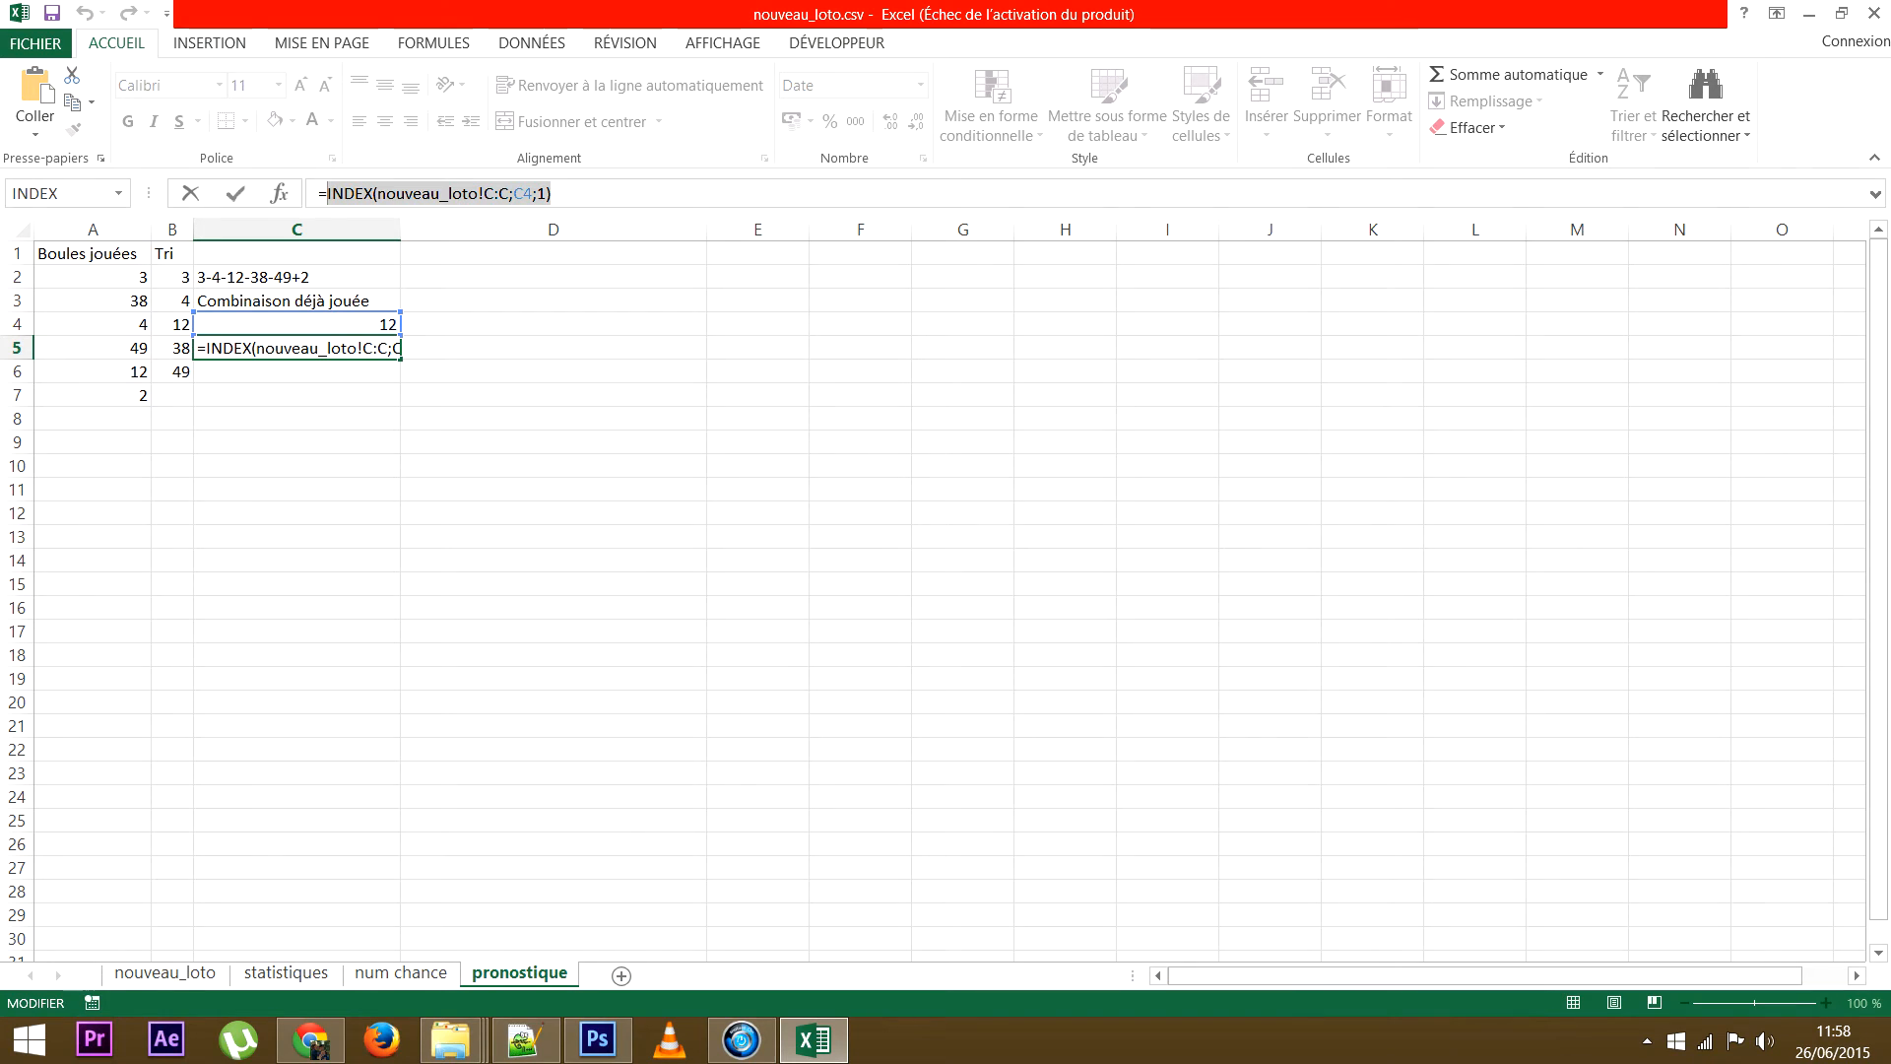
{"action": "key", "text": "Escape"}
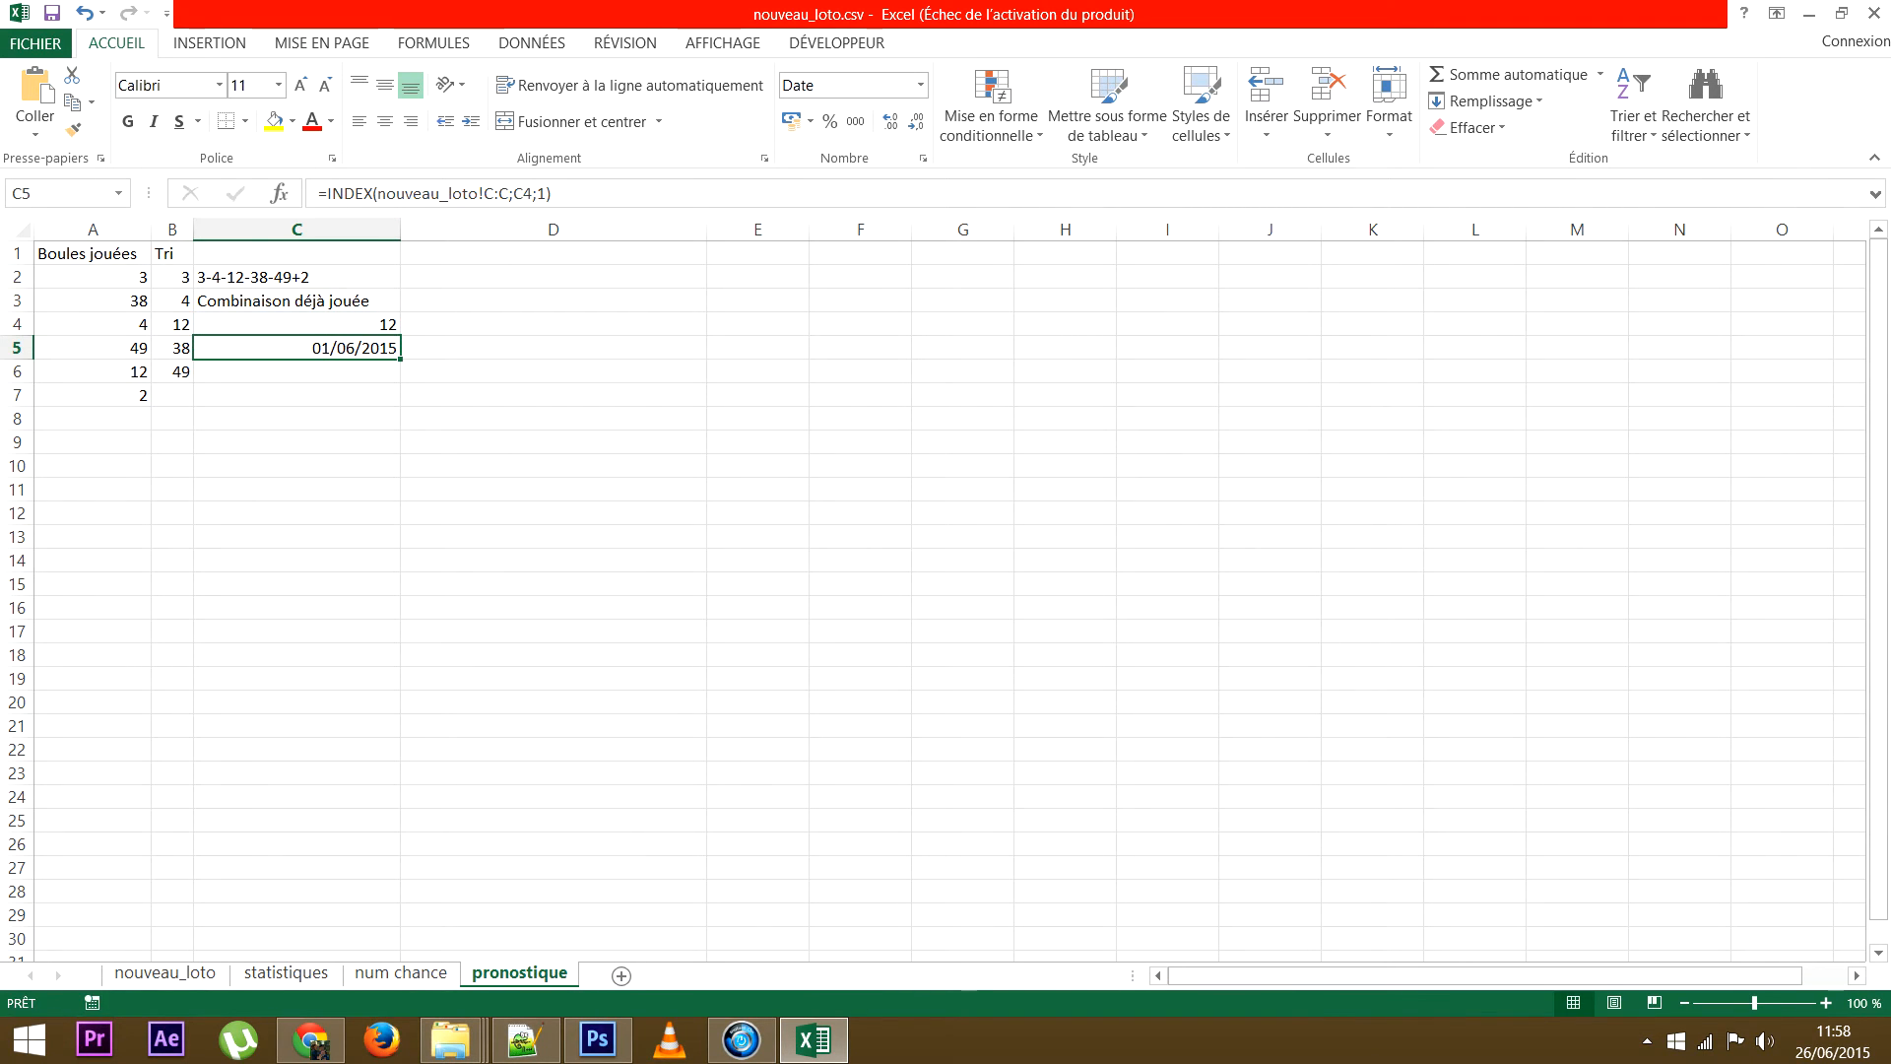
Replace the C4 reference in C5's INDEX formula with the expression EQUIV(C2;nouveau_loto!K:K;0) copied from cell C4.
{"action": "left_click", "coordinate": [297, 325]}
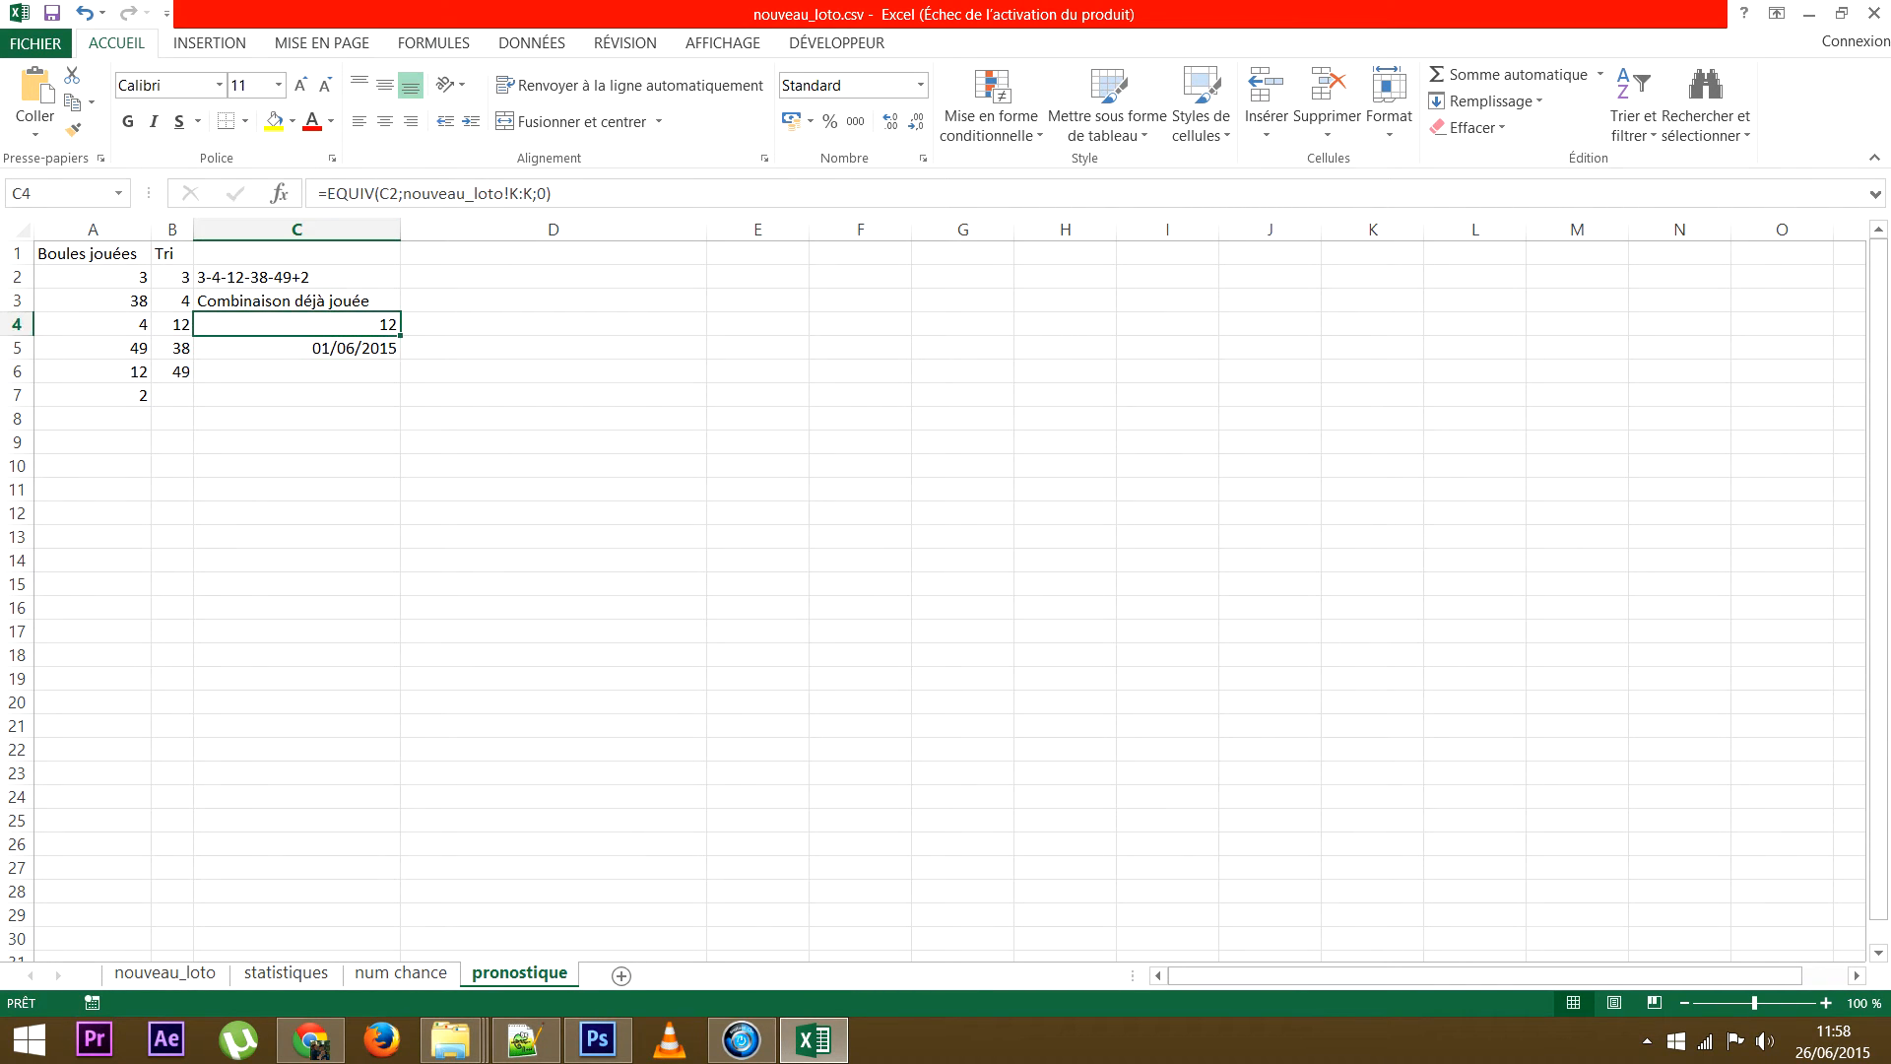
{"action": "left_click_drag", "start_coordinate": [553, 194], "coordinate": [327, 194]}
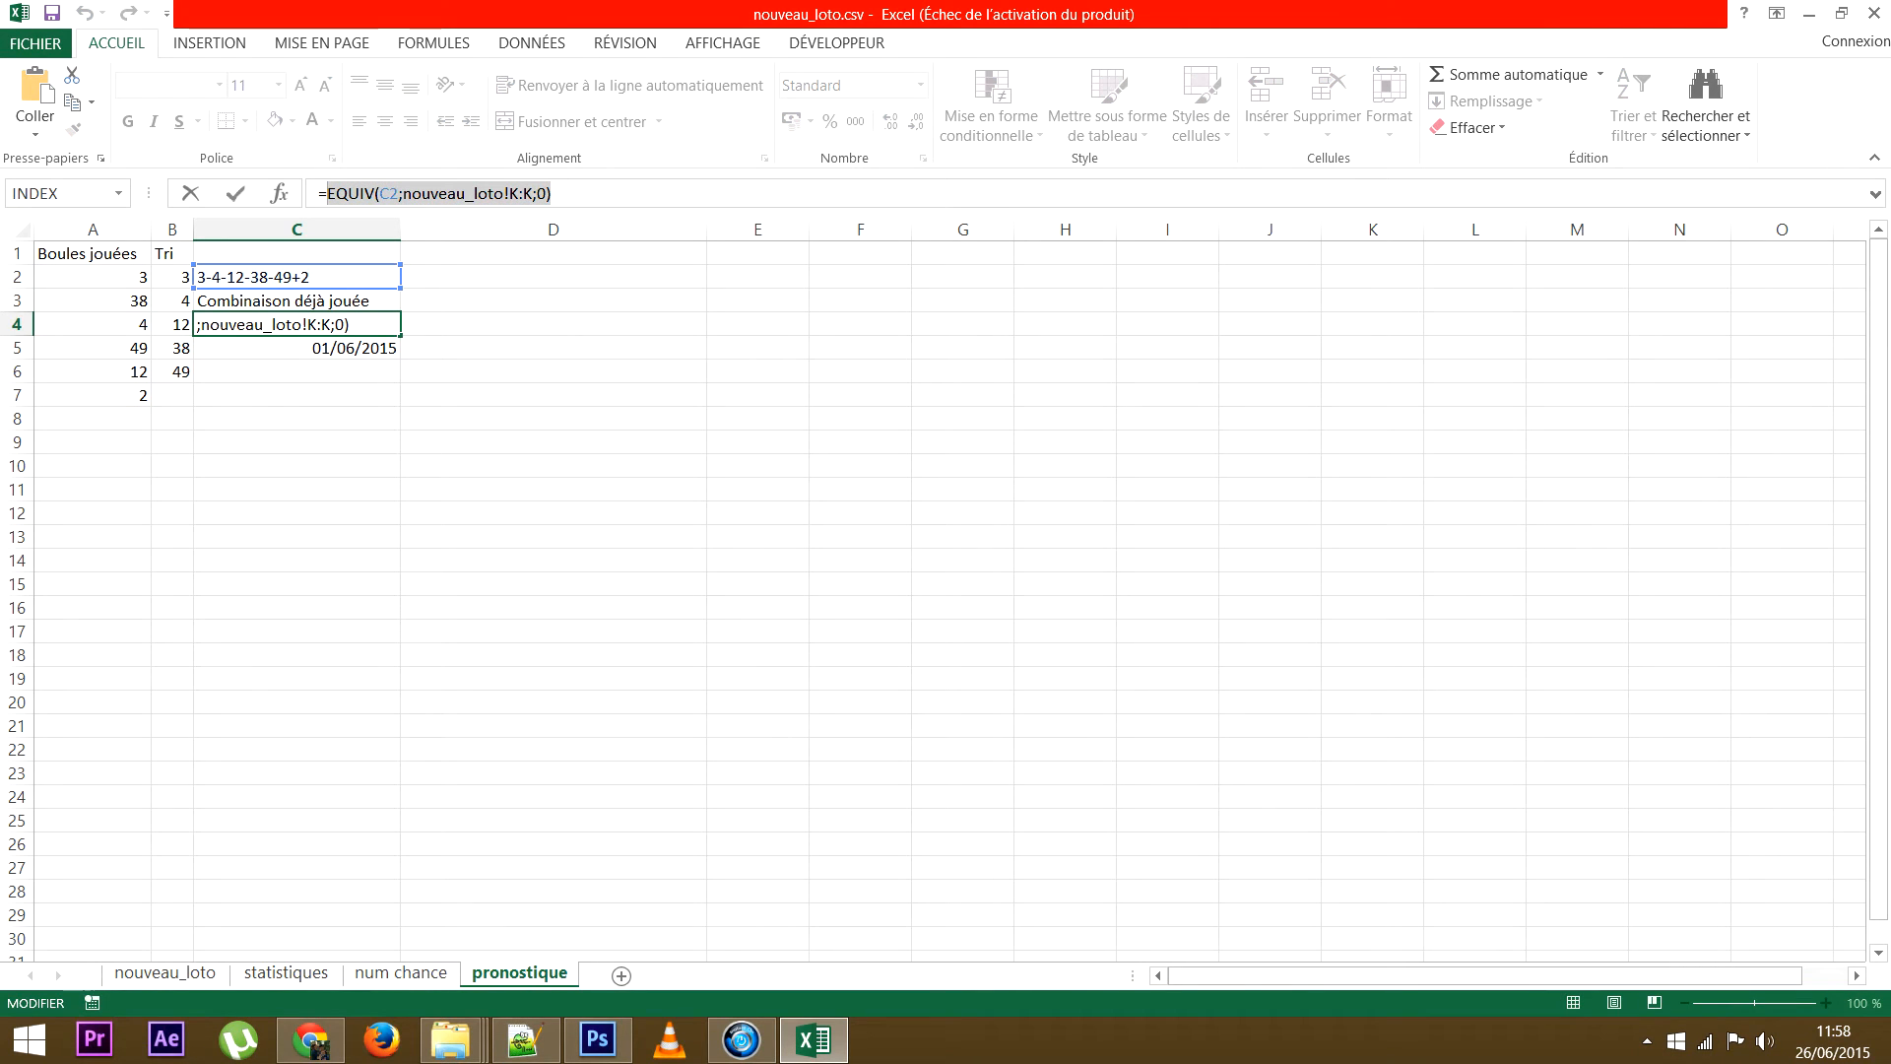
{"action": "key", "text": "Escape"}
{"action": "left_click", "coordinate": [297, 349]}
{"action": "left_click_drag", "start_coordinate": [532, 194], "coordinate": [318, 194]}
{"action": "double_click", "coordinate": [523, 194]}
{"action": "key", "text": "ctrl+v"}
{"action": "left_click", "coordinate": [326, 194]}
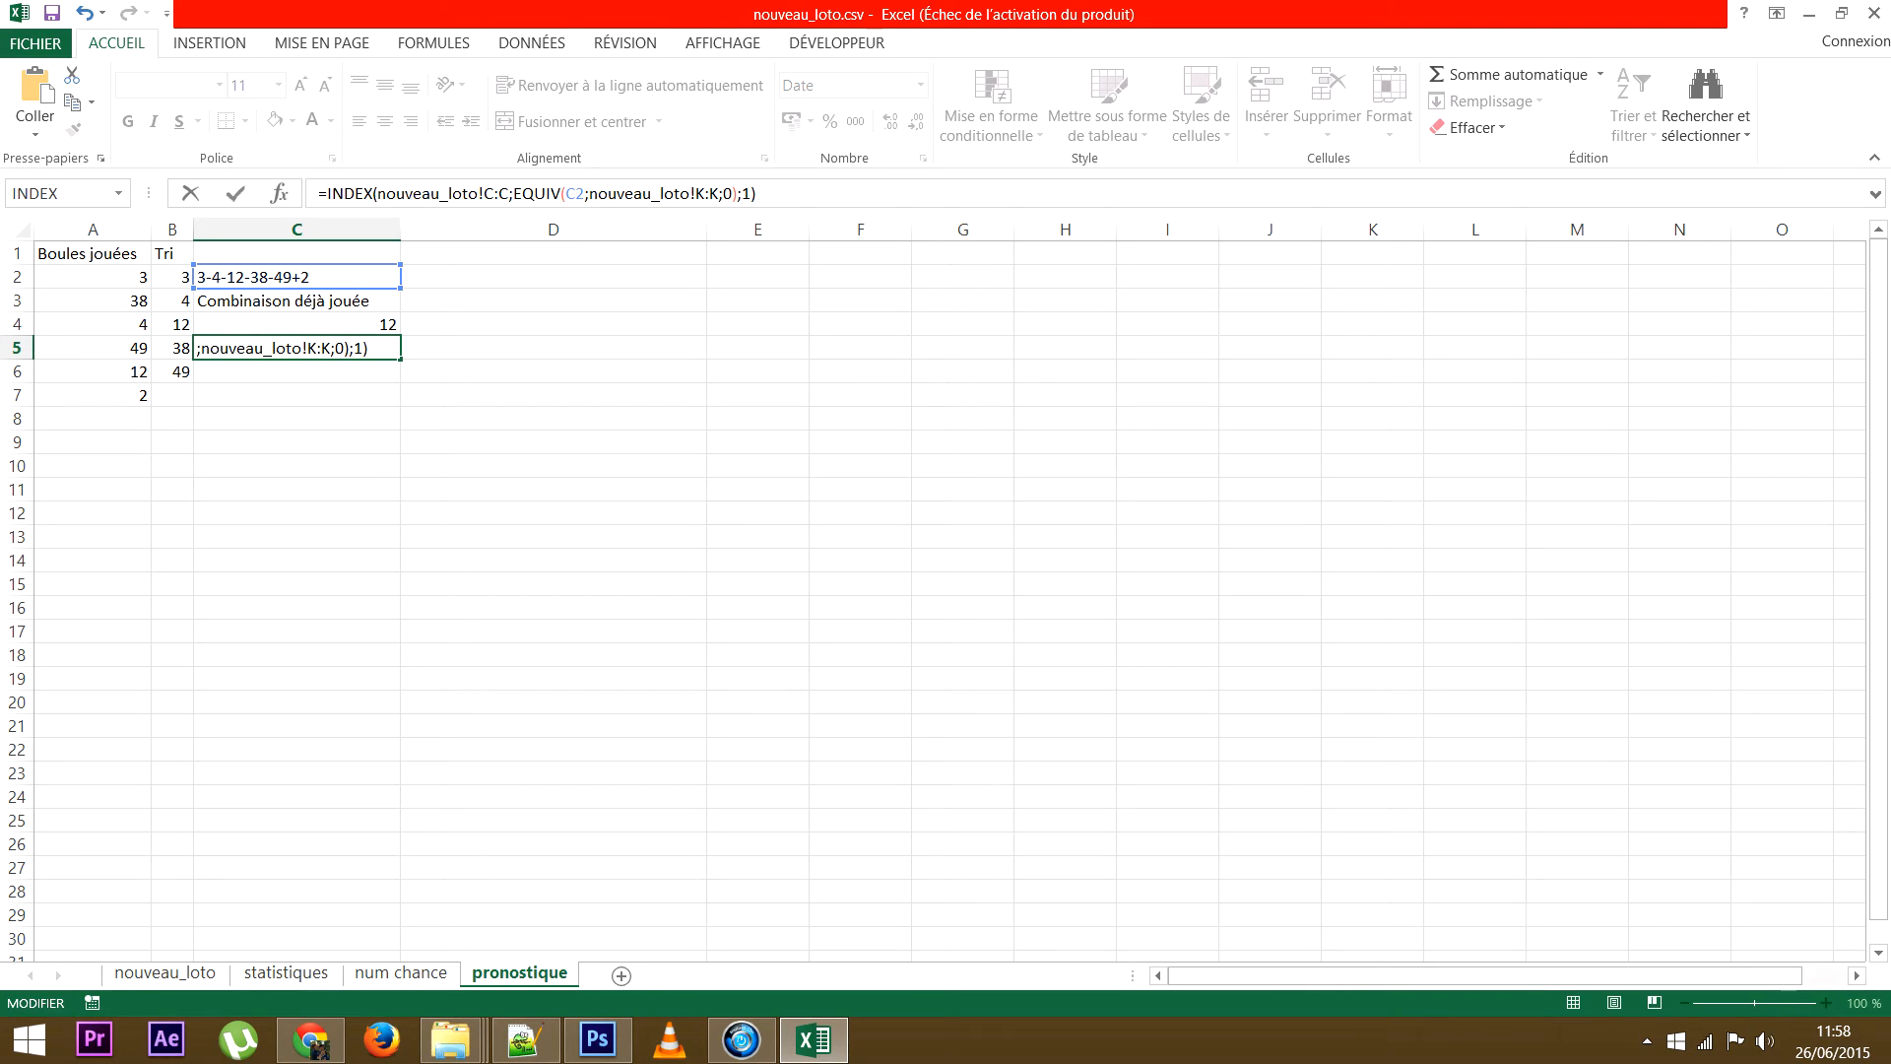
{"action": "key", "text": "Return"}
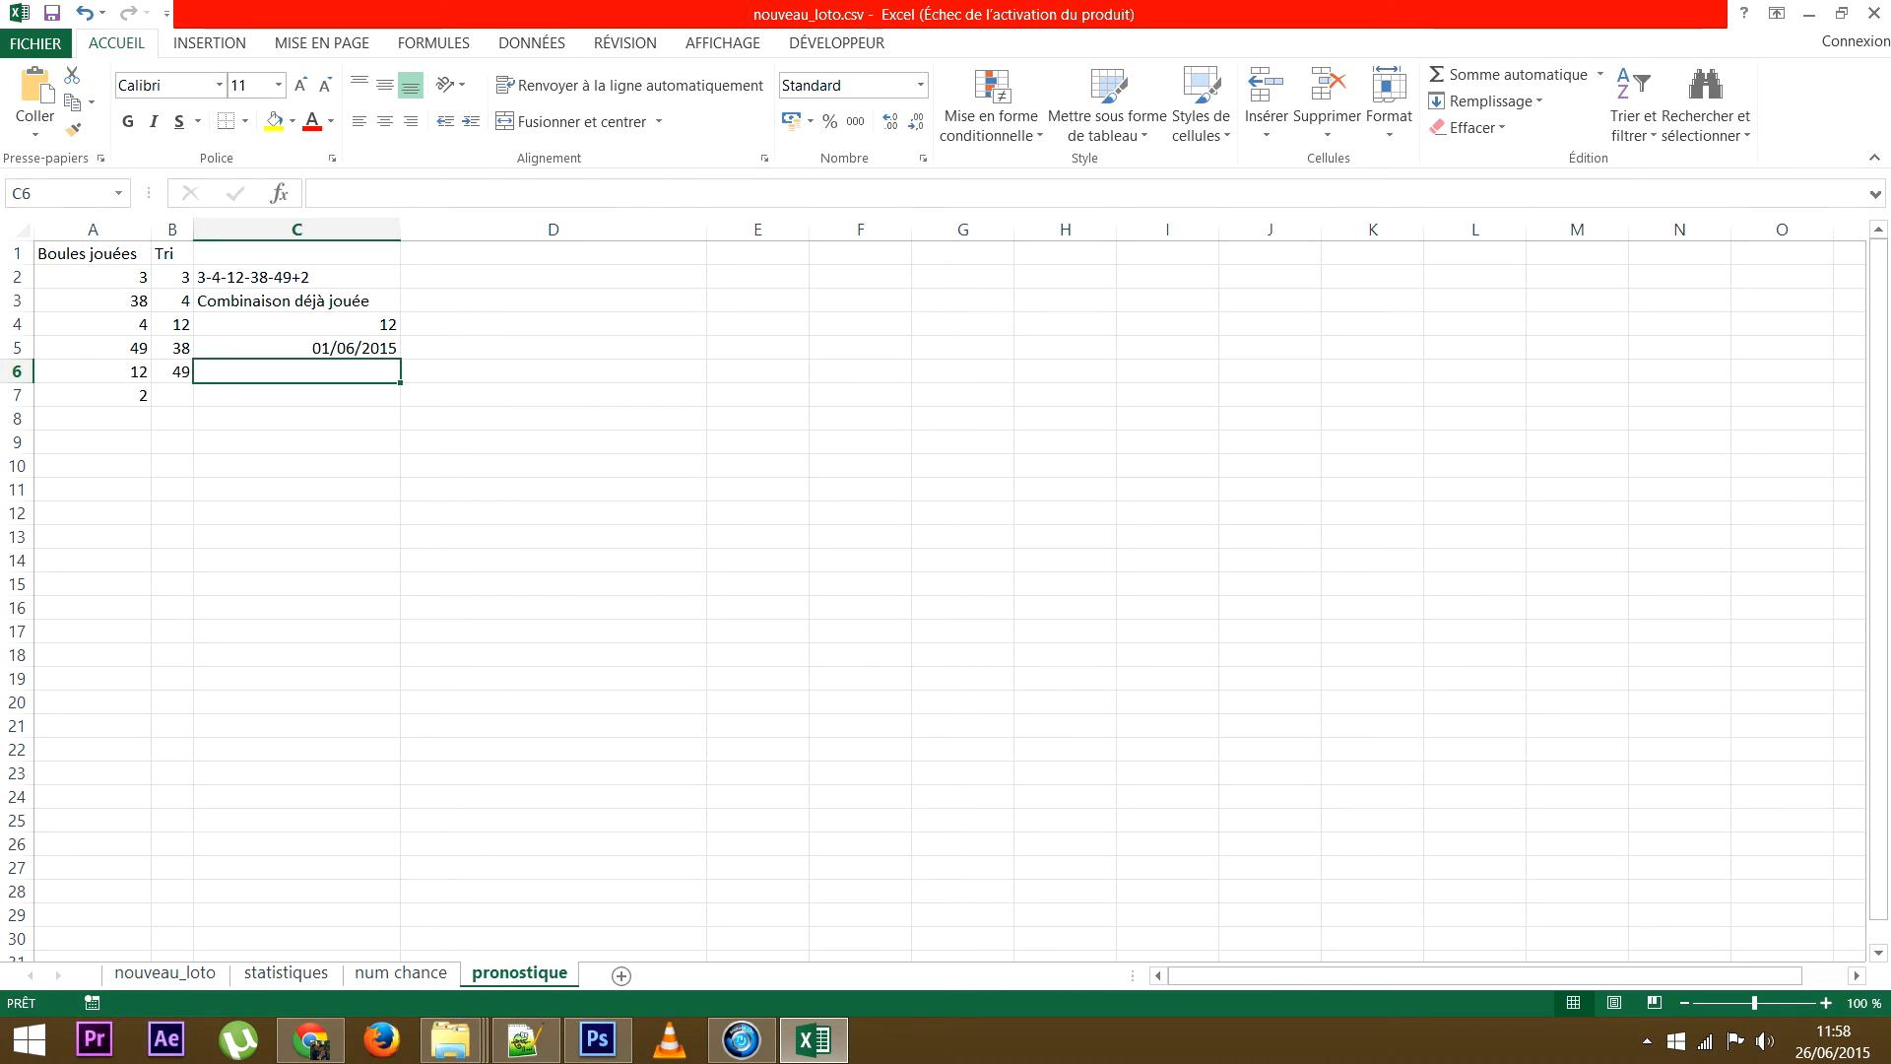
{"action": "key", "text": "Up"}
{"action": "key", "text": "Up"}
{"action": "key", "text": "Down"}
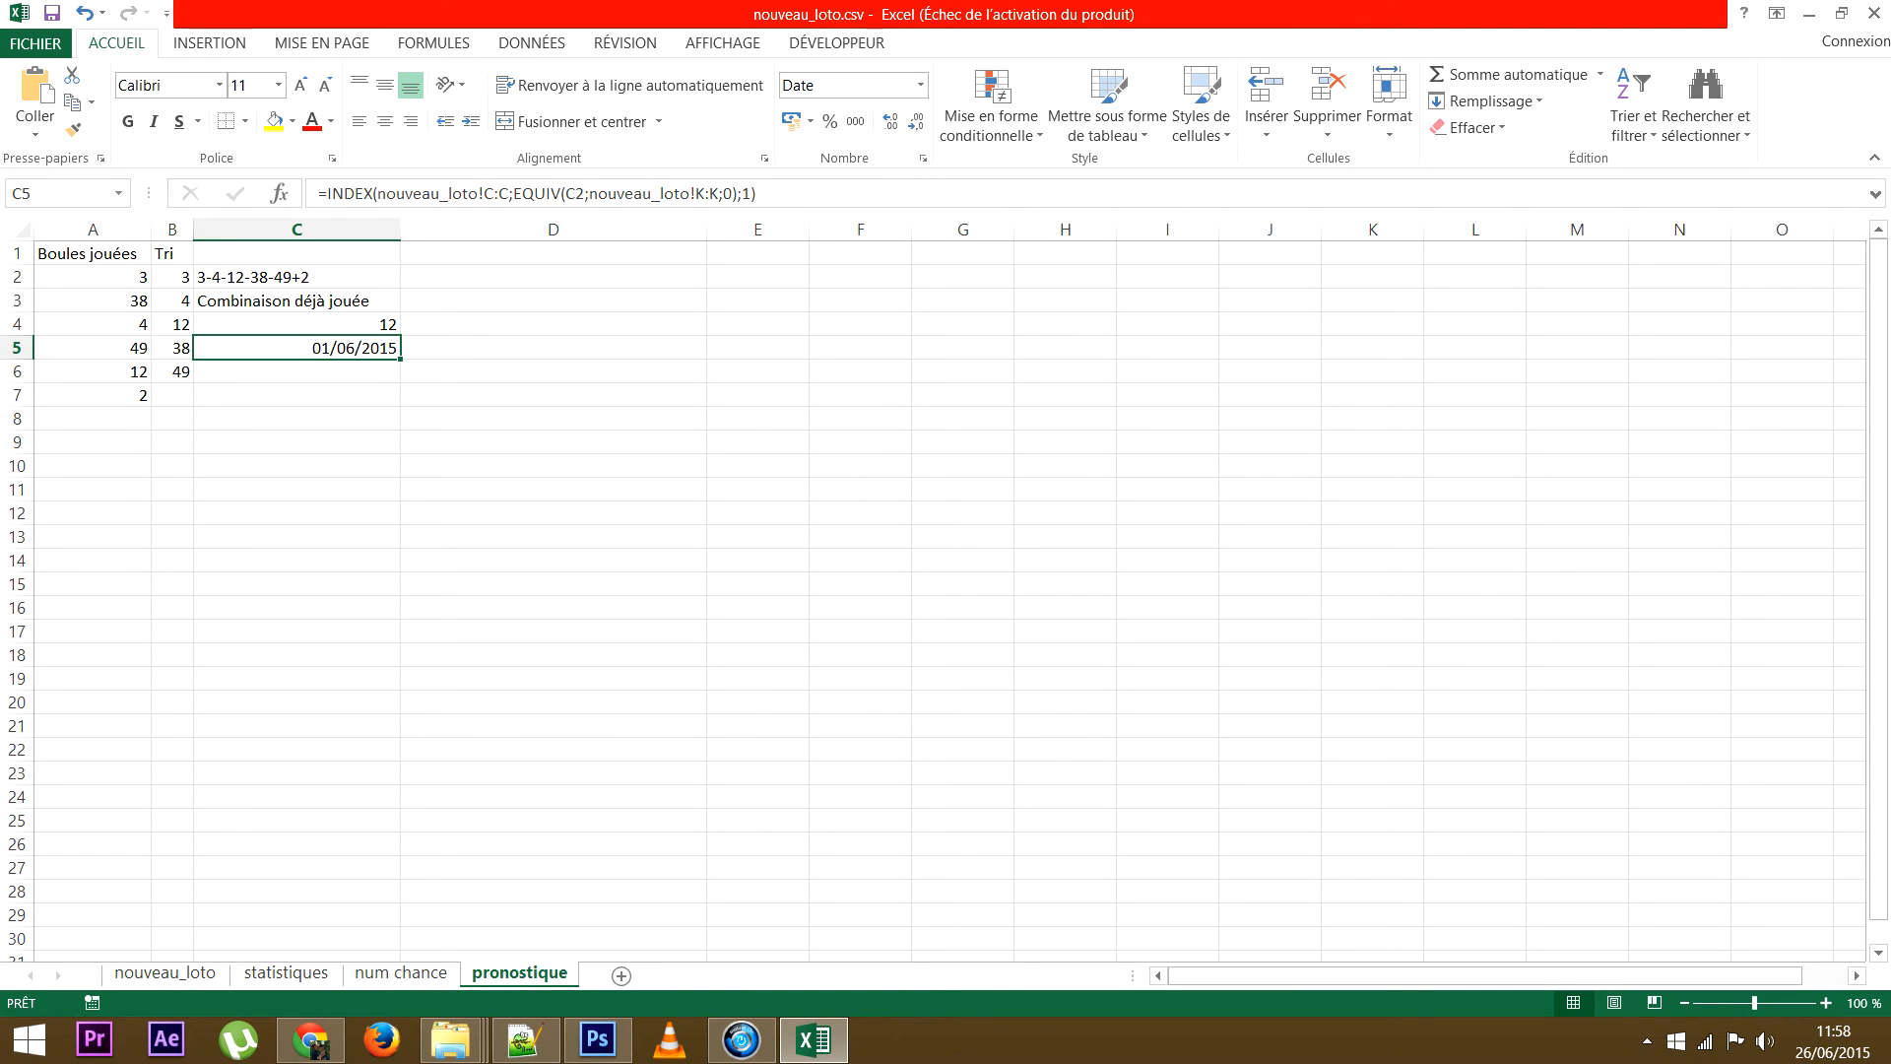
{"action": "key", "text": "Up"}
{"action": "key", "text": "Down"}
Extend the value-if-true text in C3's SI formula to "Combinaison déjà jouée le "&C5.
{"action": "left_click", "coordinate": [297, 301]}
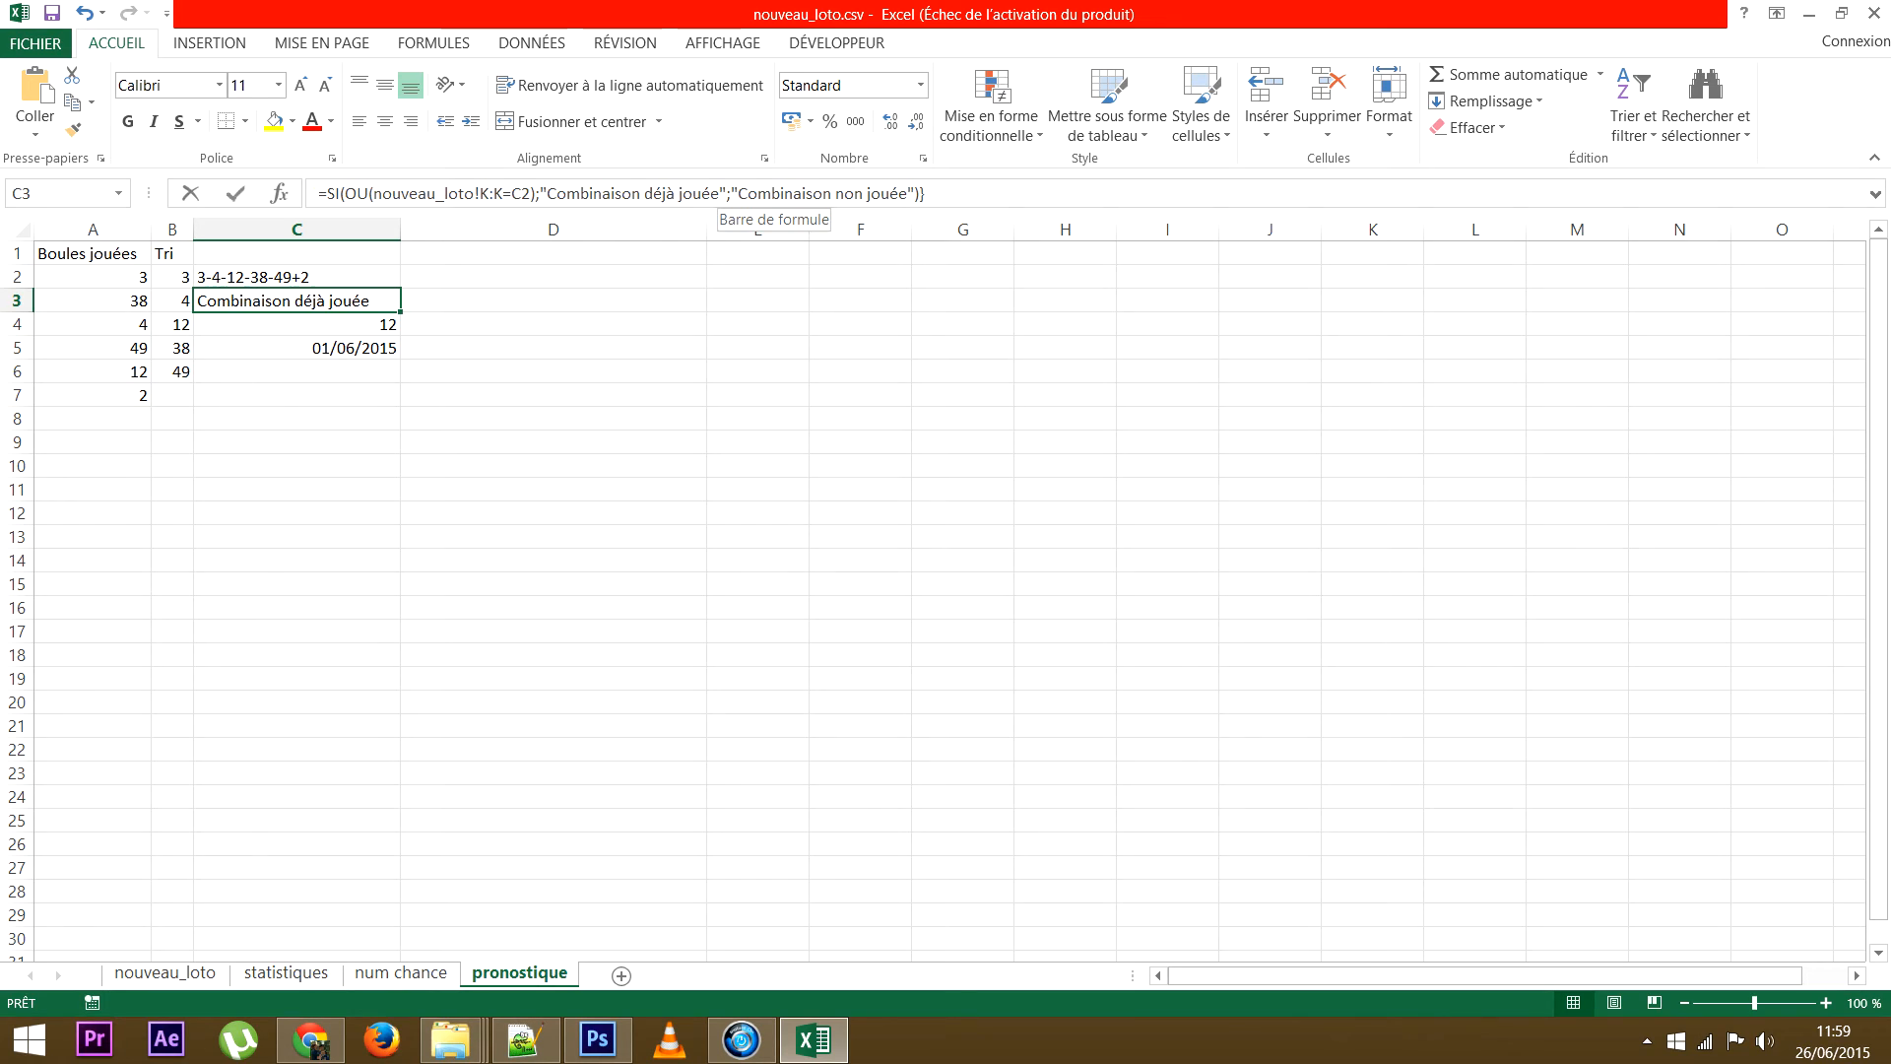
{"action": "left_click", "coordinate": [720, 193]}
{"action": "type", "text": "le \""}
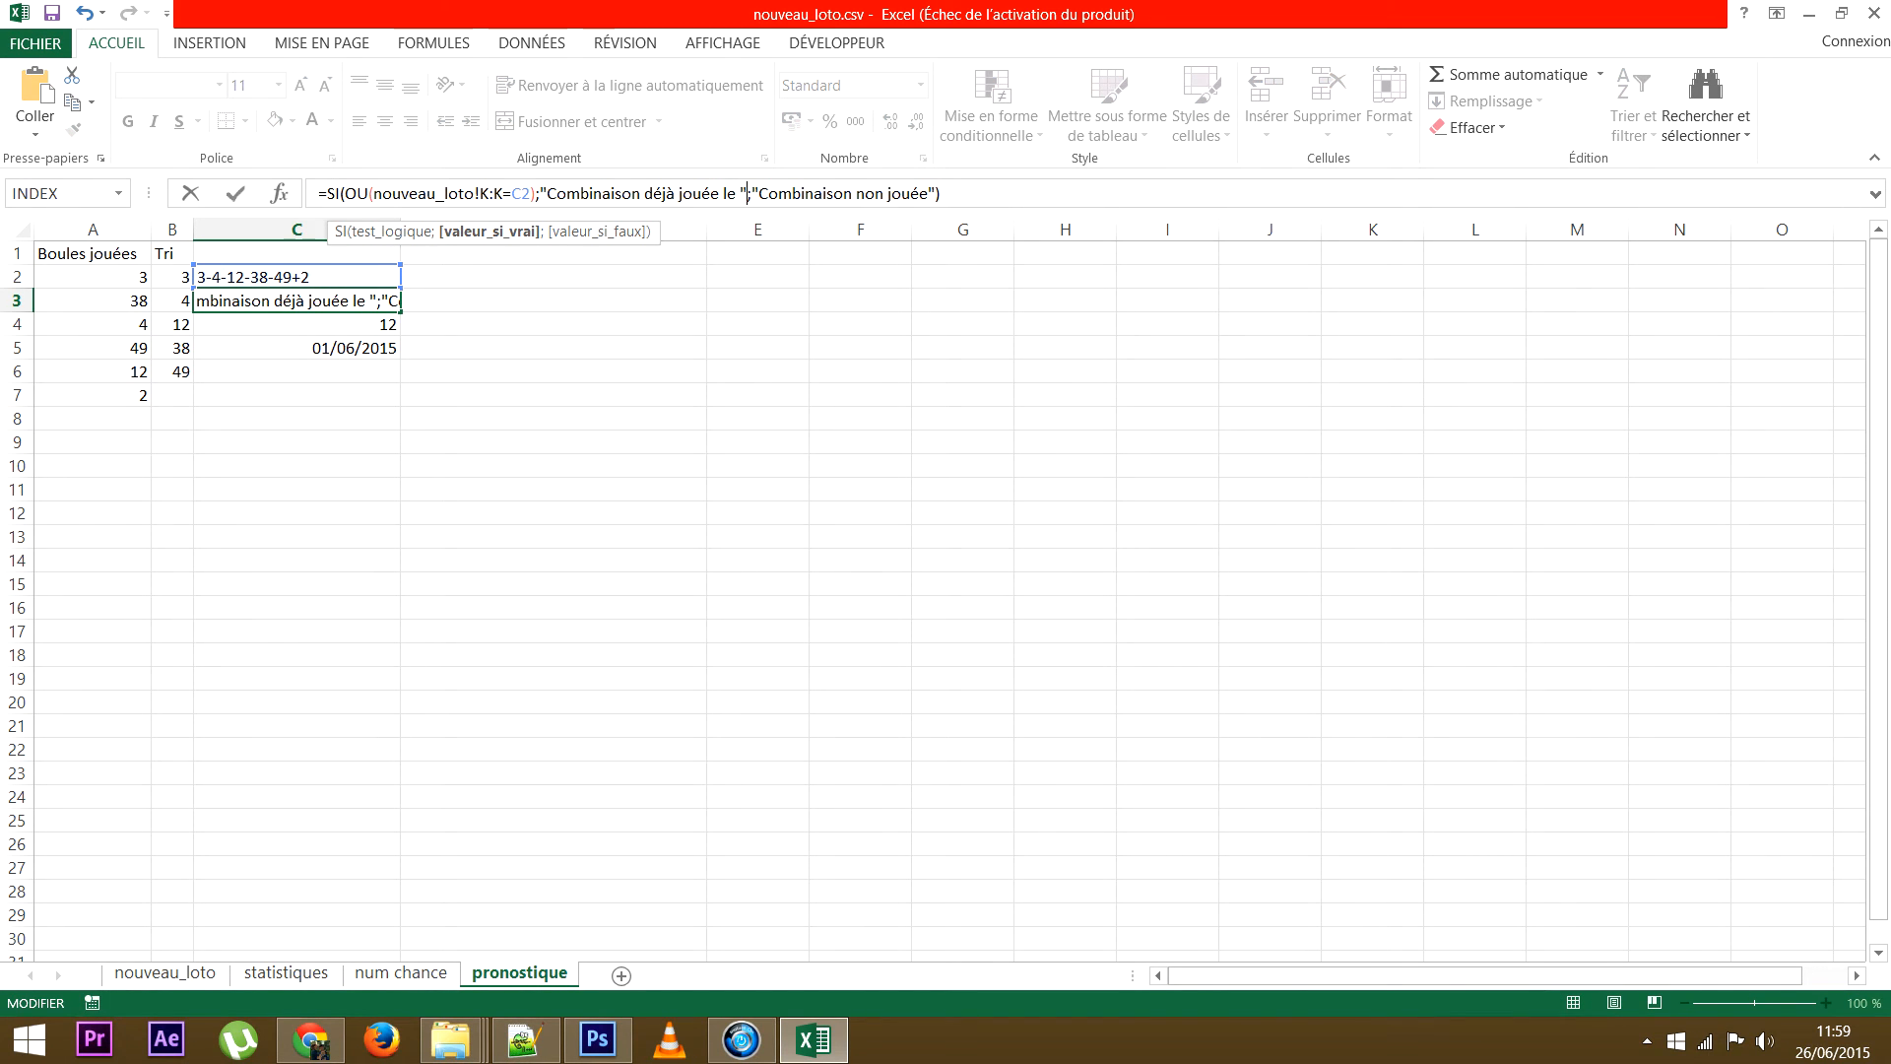
{"action": "type", "text": "&"}
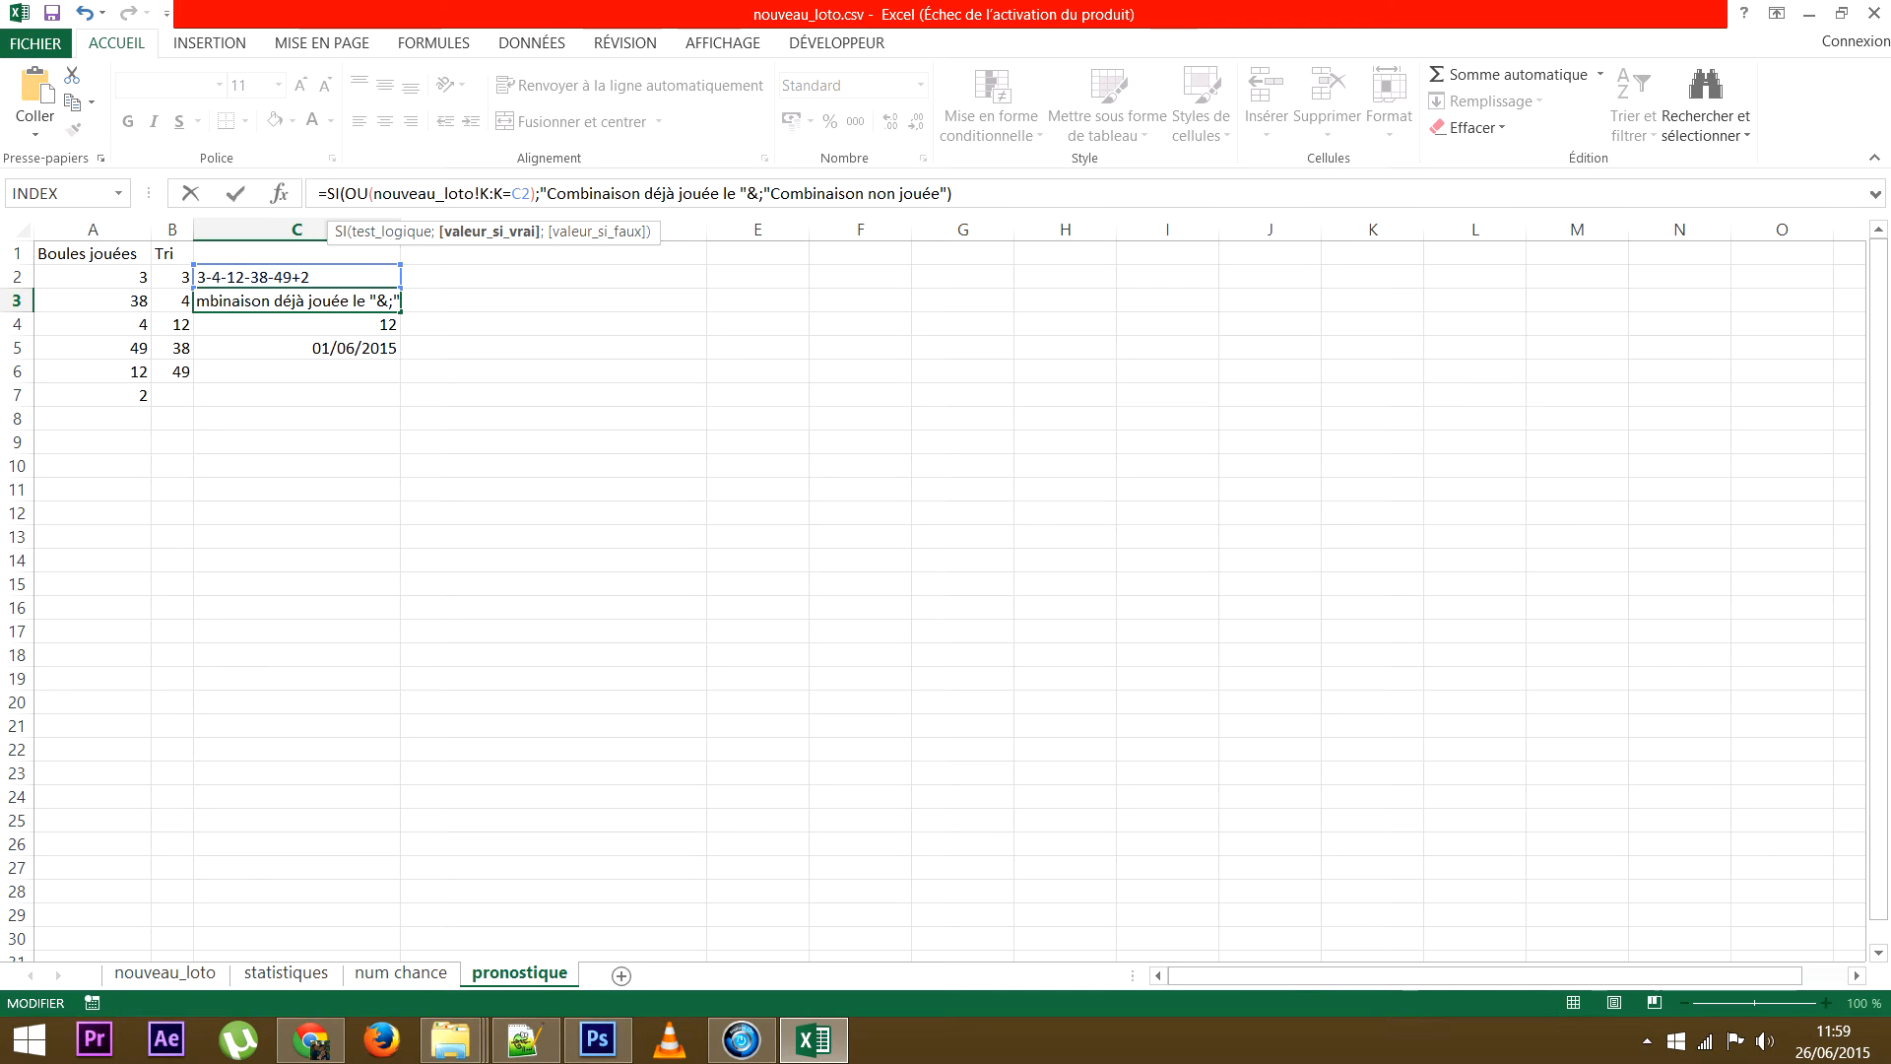
{"action": "left_click", "coordinate": [296, 349]}
{"action": "key", "text": "Return"}
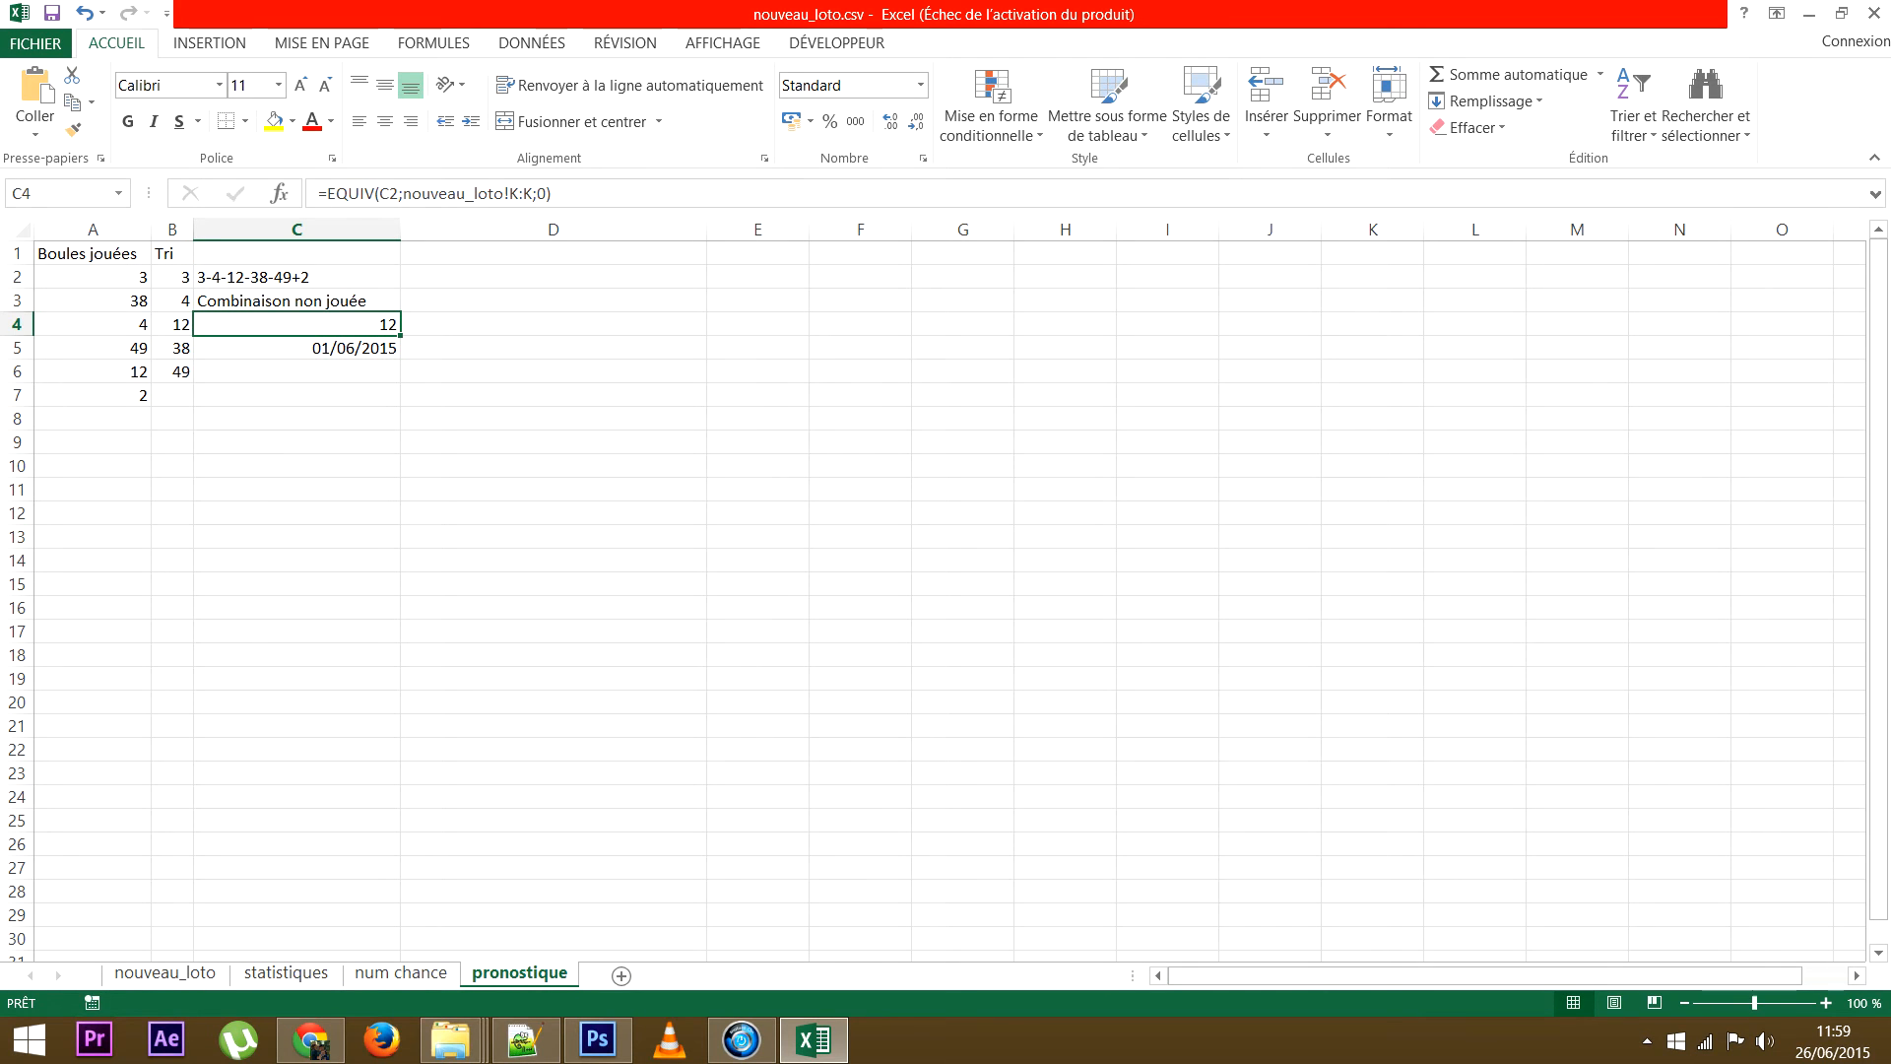
Re-enter the SI formula in cell C3 as an array formula.
{"action": "left_click", "coordinate": [296, 301]}
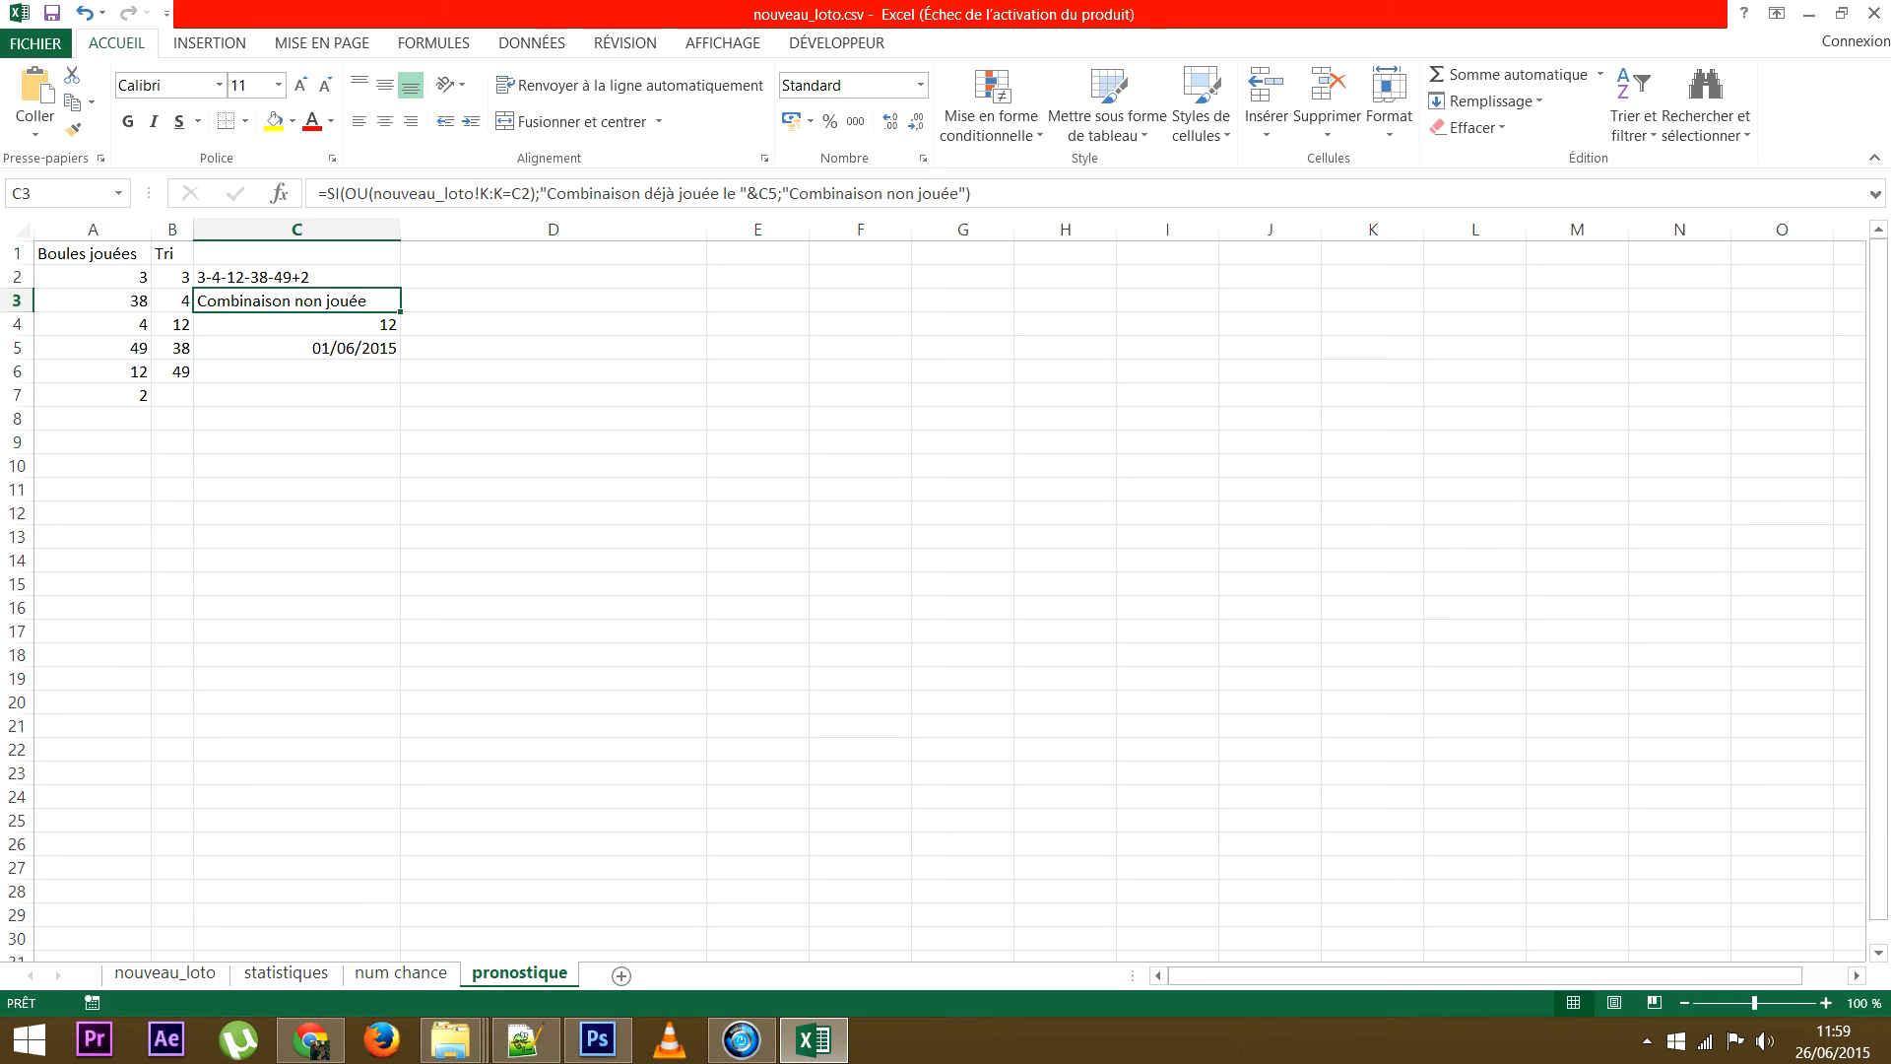
{"action": "double_click", "coordinate": [382, 300]}
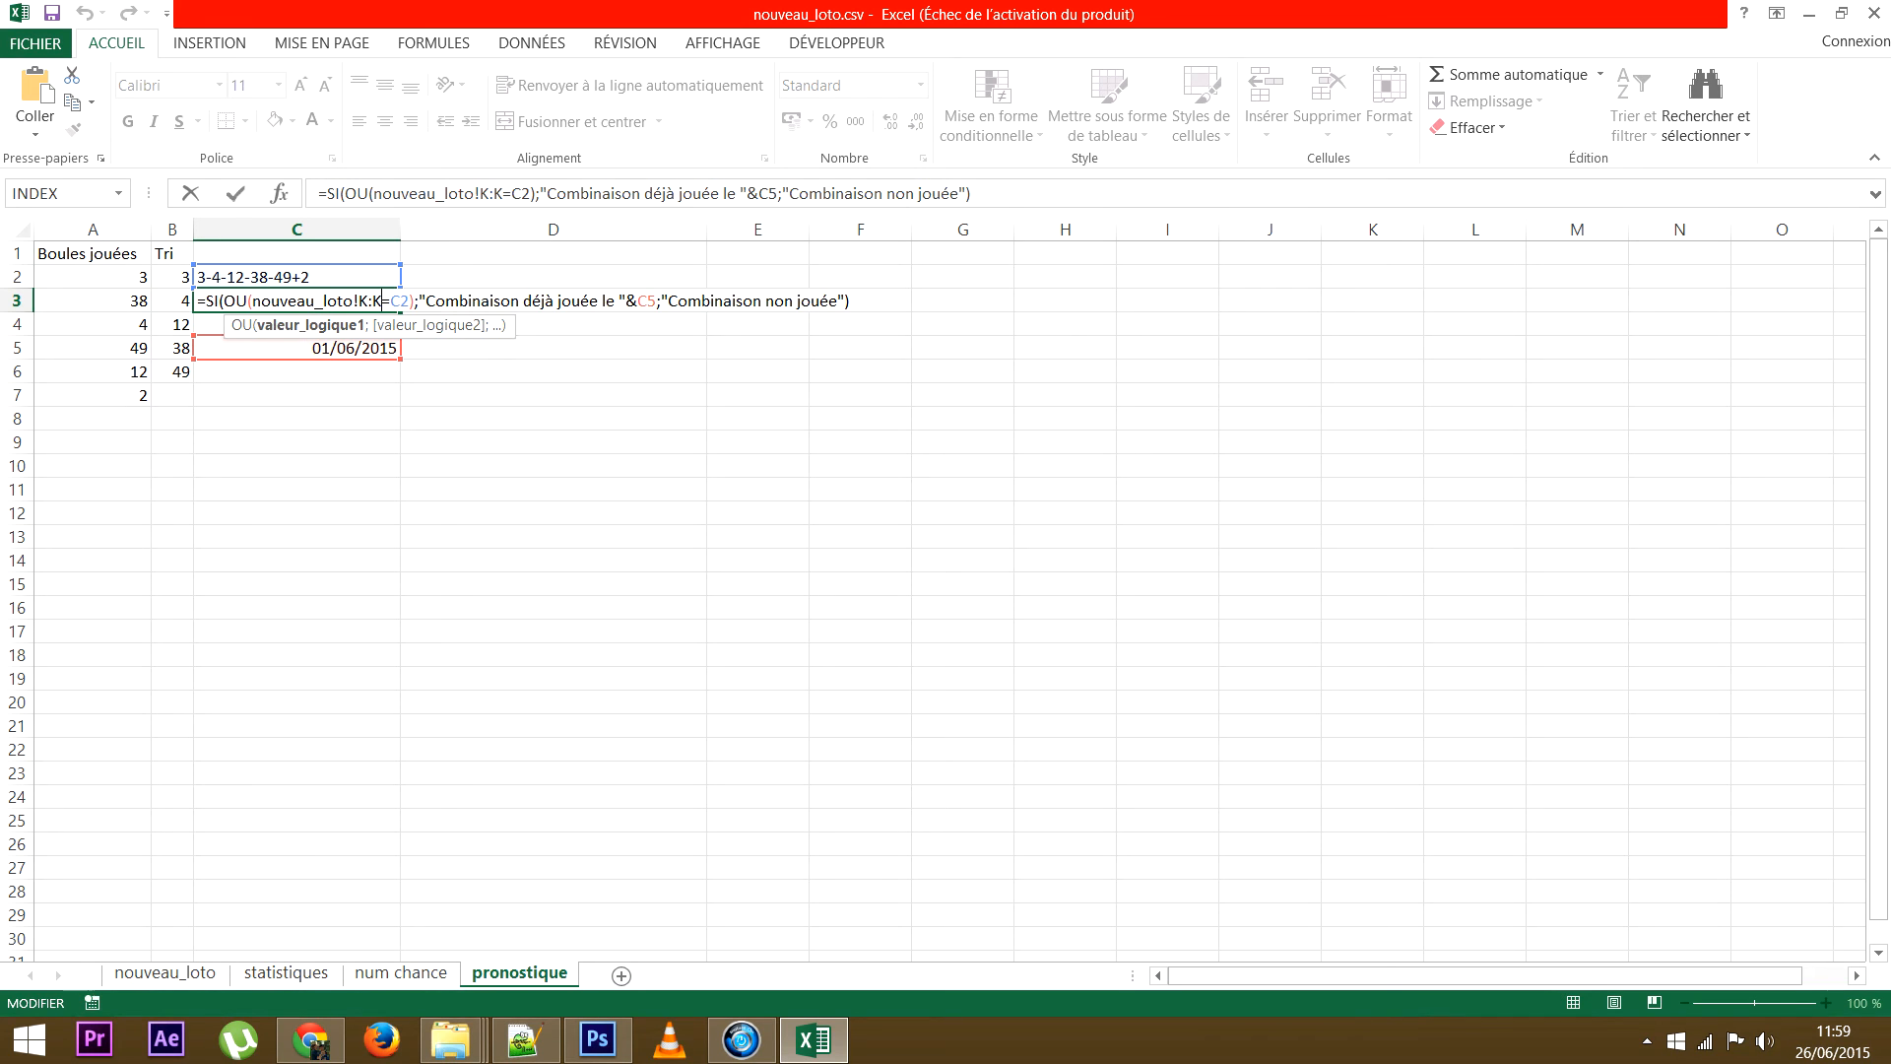
{"action": "key", "text": "ctrl+shift+Return"}
Widen column C to fit the message and set the number format of cell C3 to Date courte.
{"action": "left_click_drag", "start_coordinate": [400, 228], "coordinate": [478, 229]}
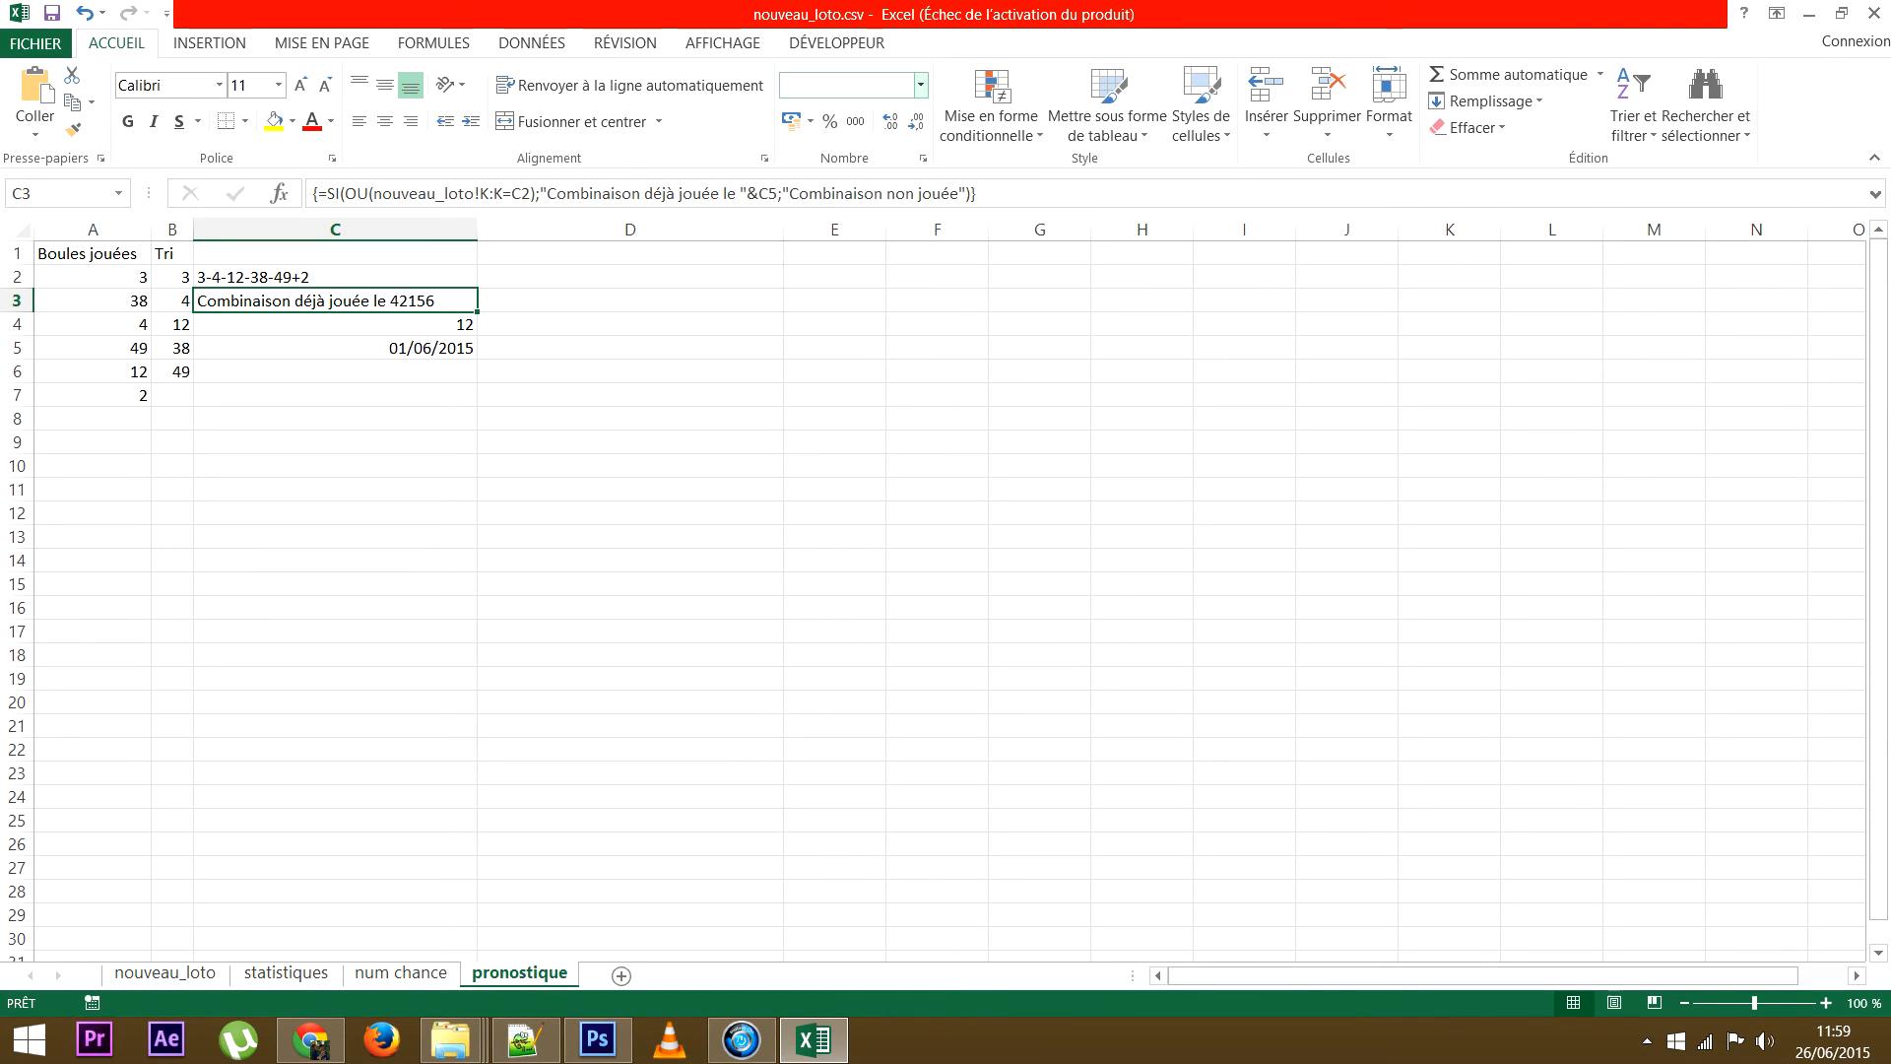
{"action": "left_click", "coordinate": [920, 84]}
{"action": "left_click", "coordinate": [886, 331]}
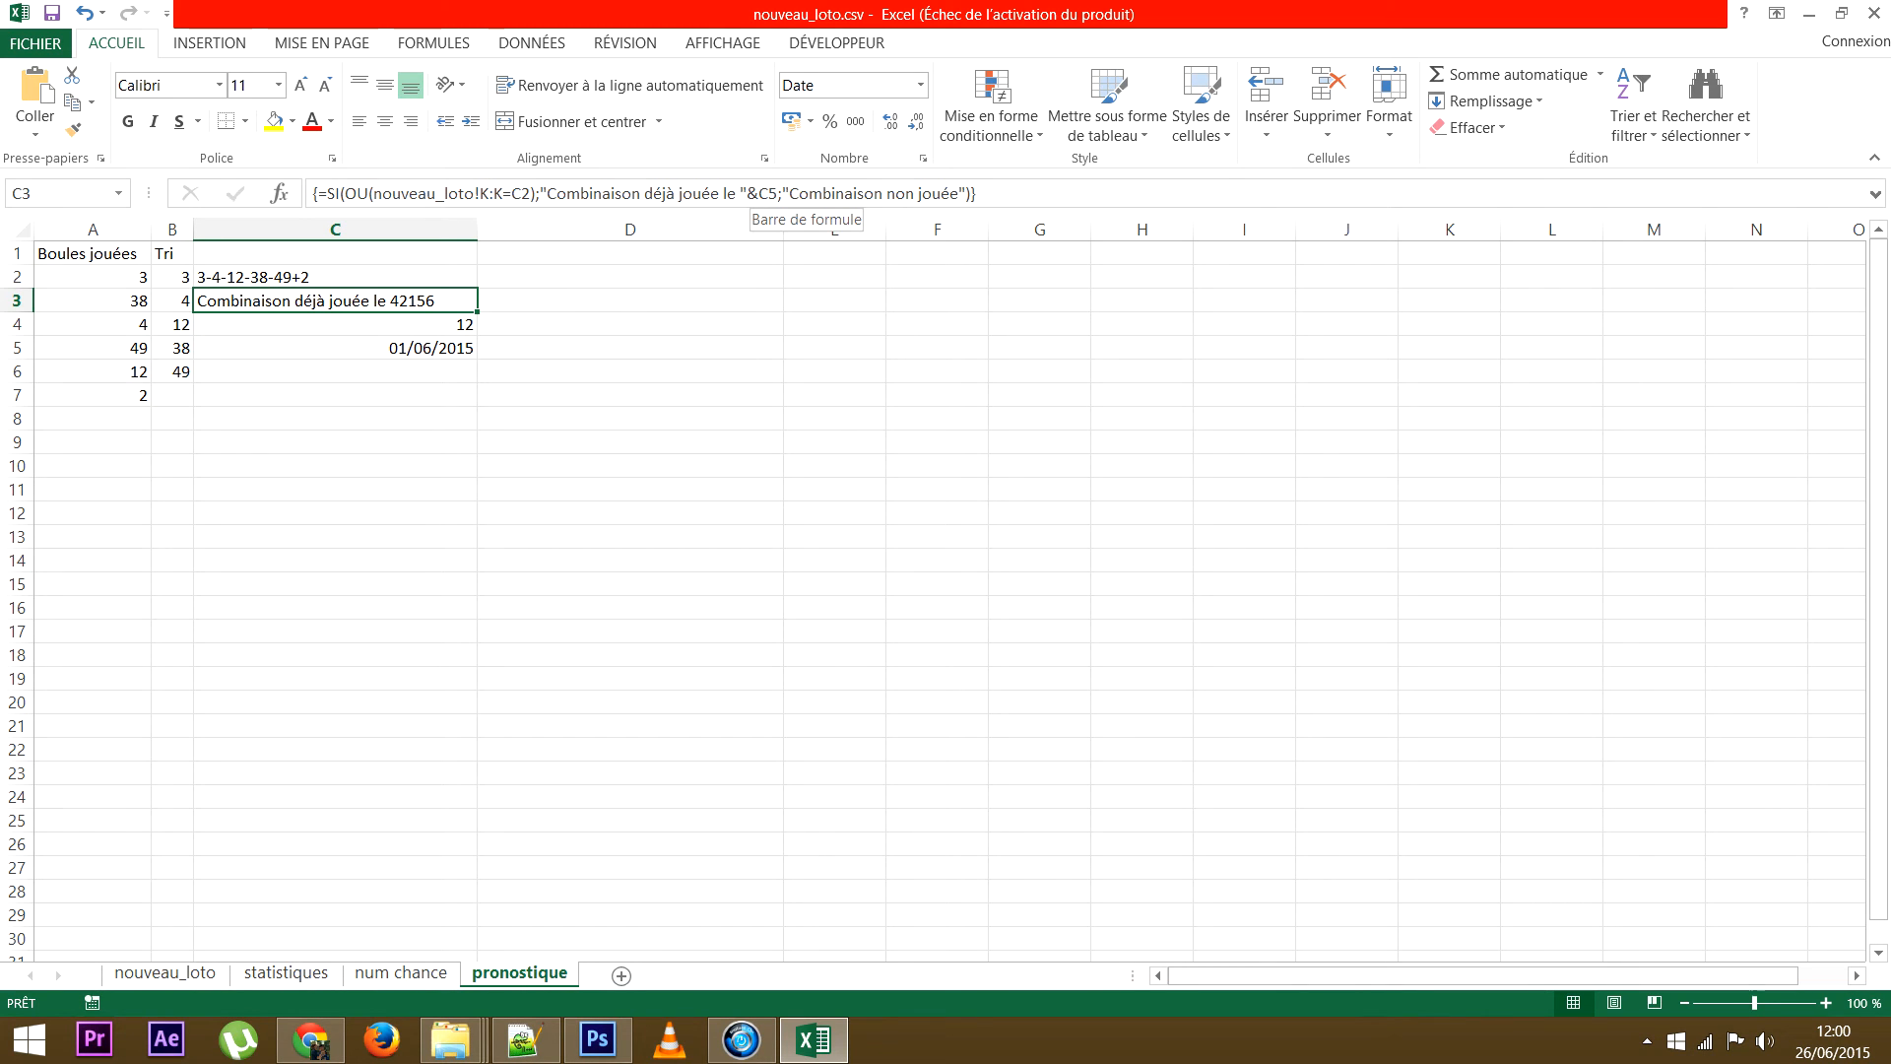
Insert a TEXTE function before the C5 reference in C3's SI formula, with C5 as its value.
{"action": "left_click", "coordinate": [758, 194]}
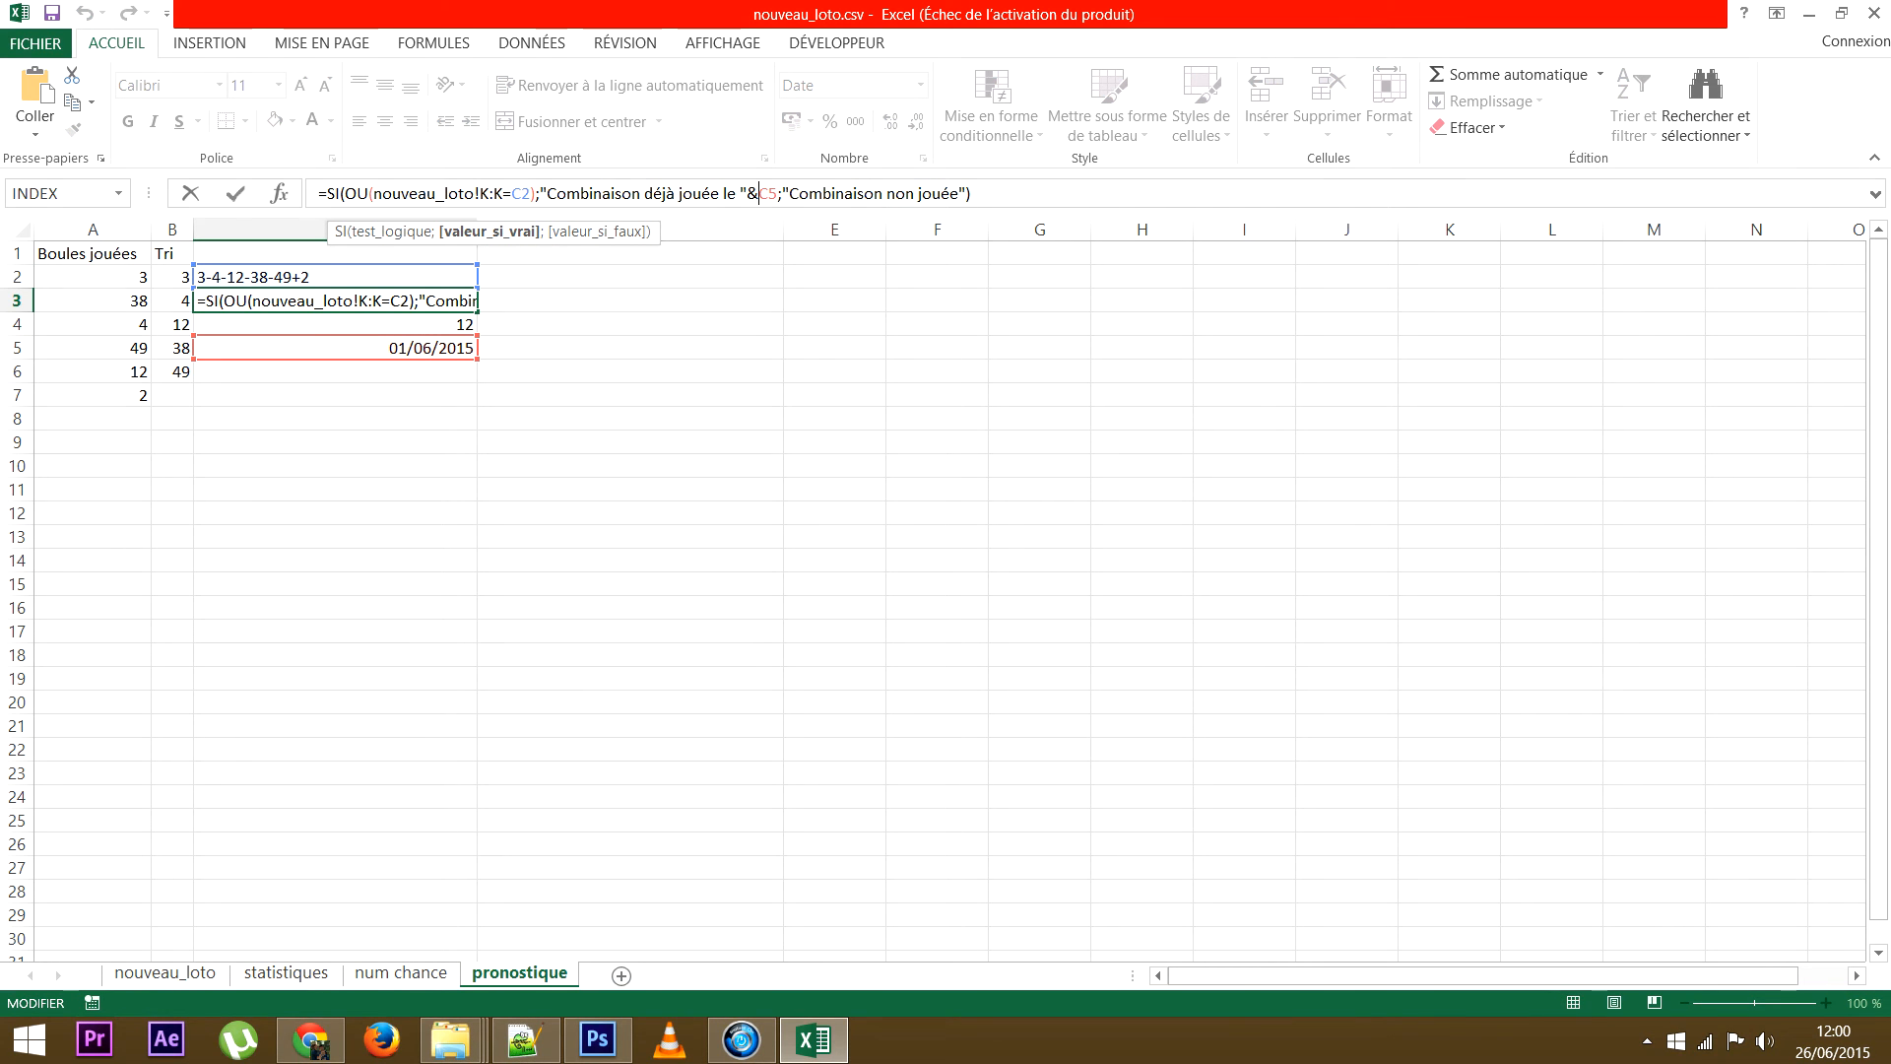
{"action": "left_click", "coordinate": [758, 194]}
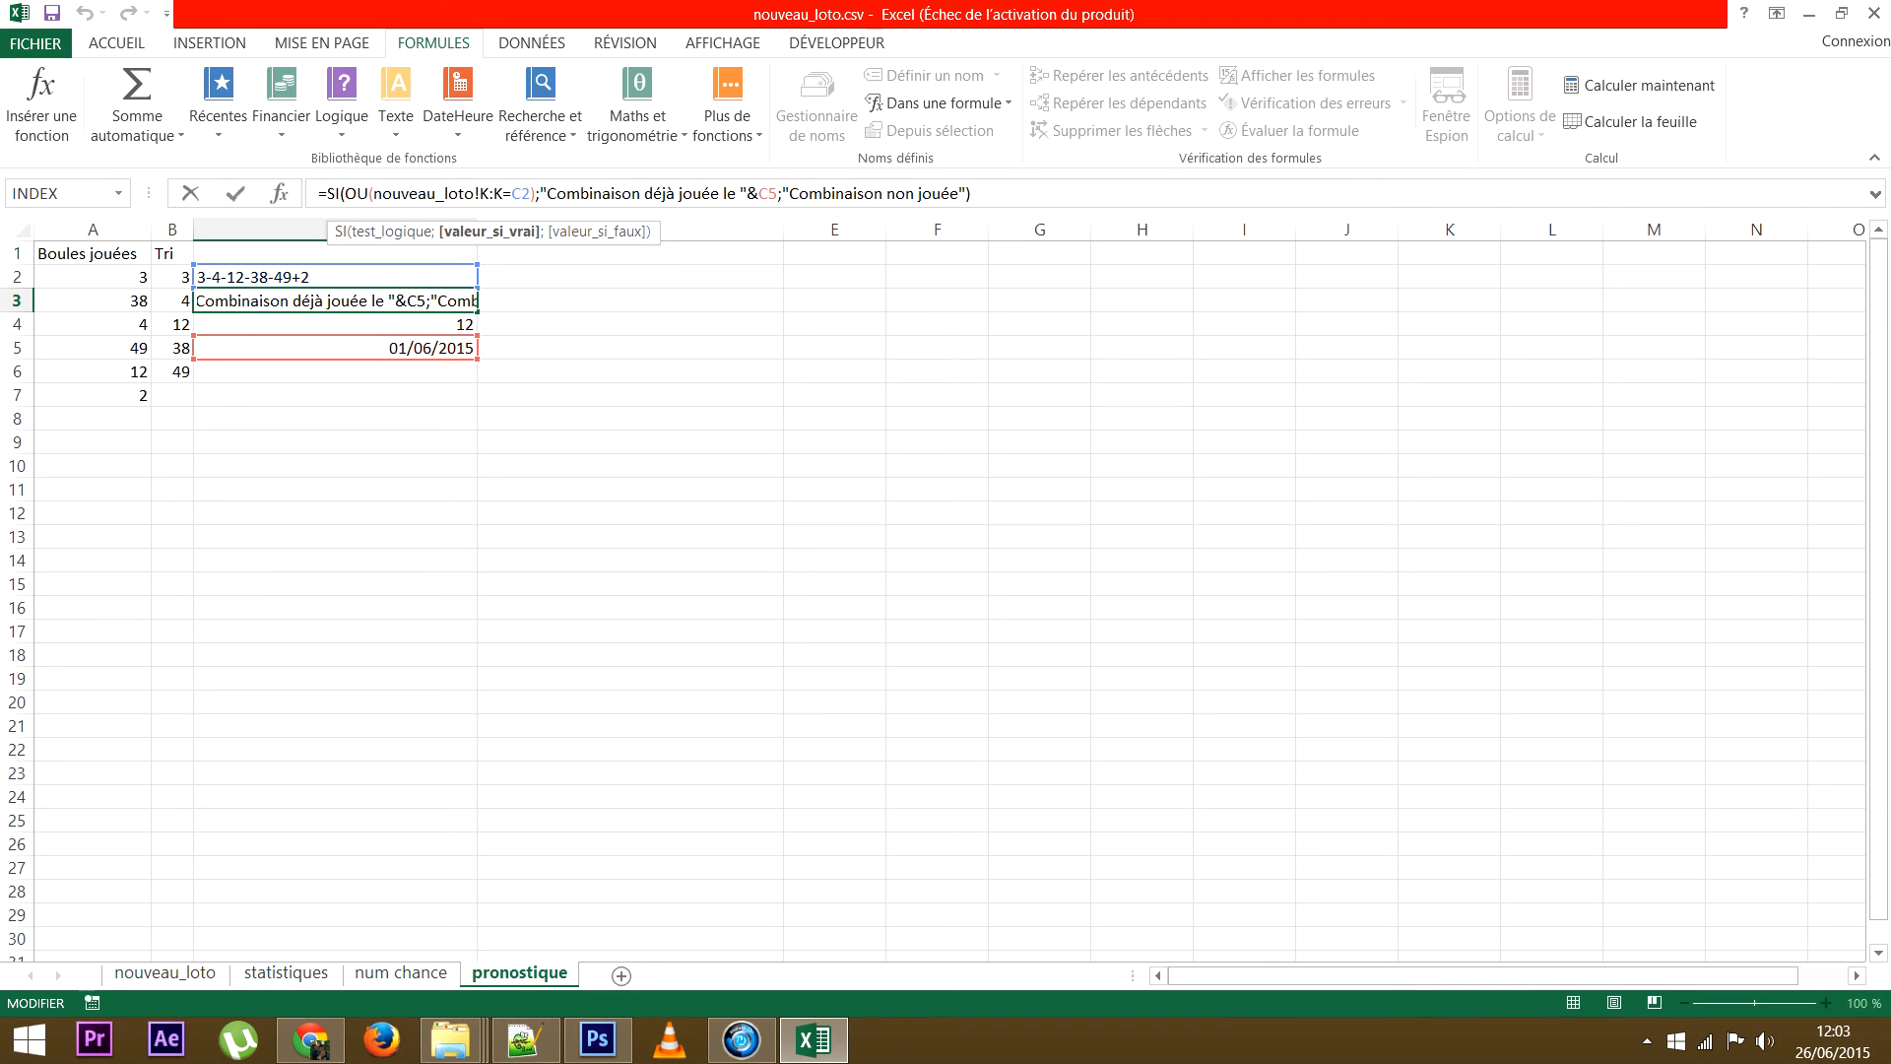
{"action": "left_click", "coordinate": [396, 104]}
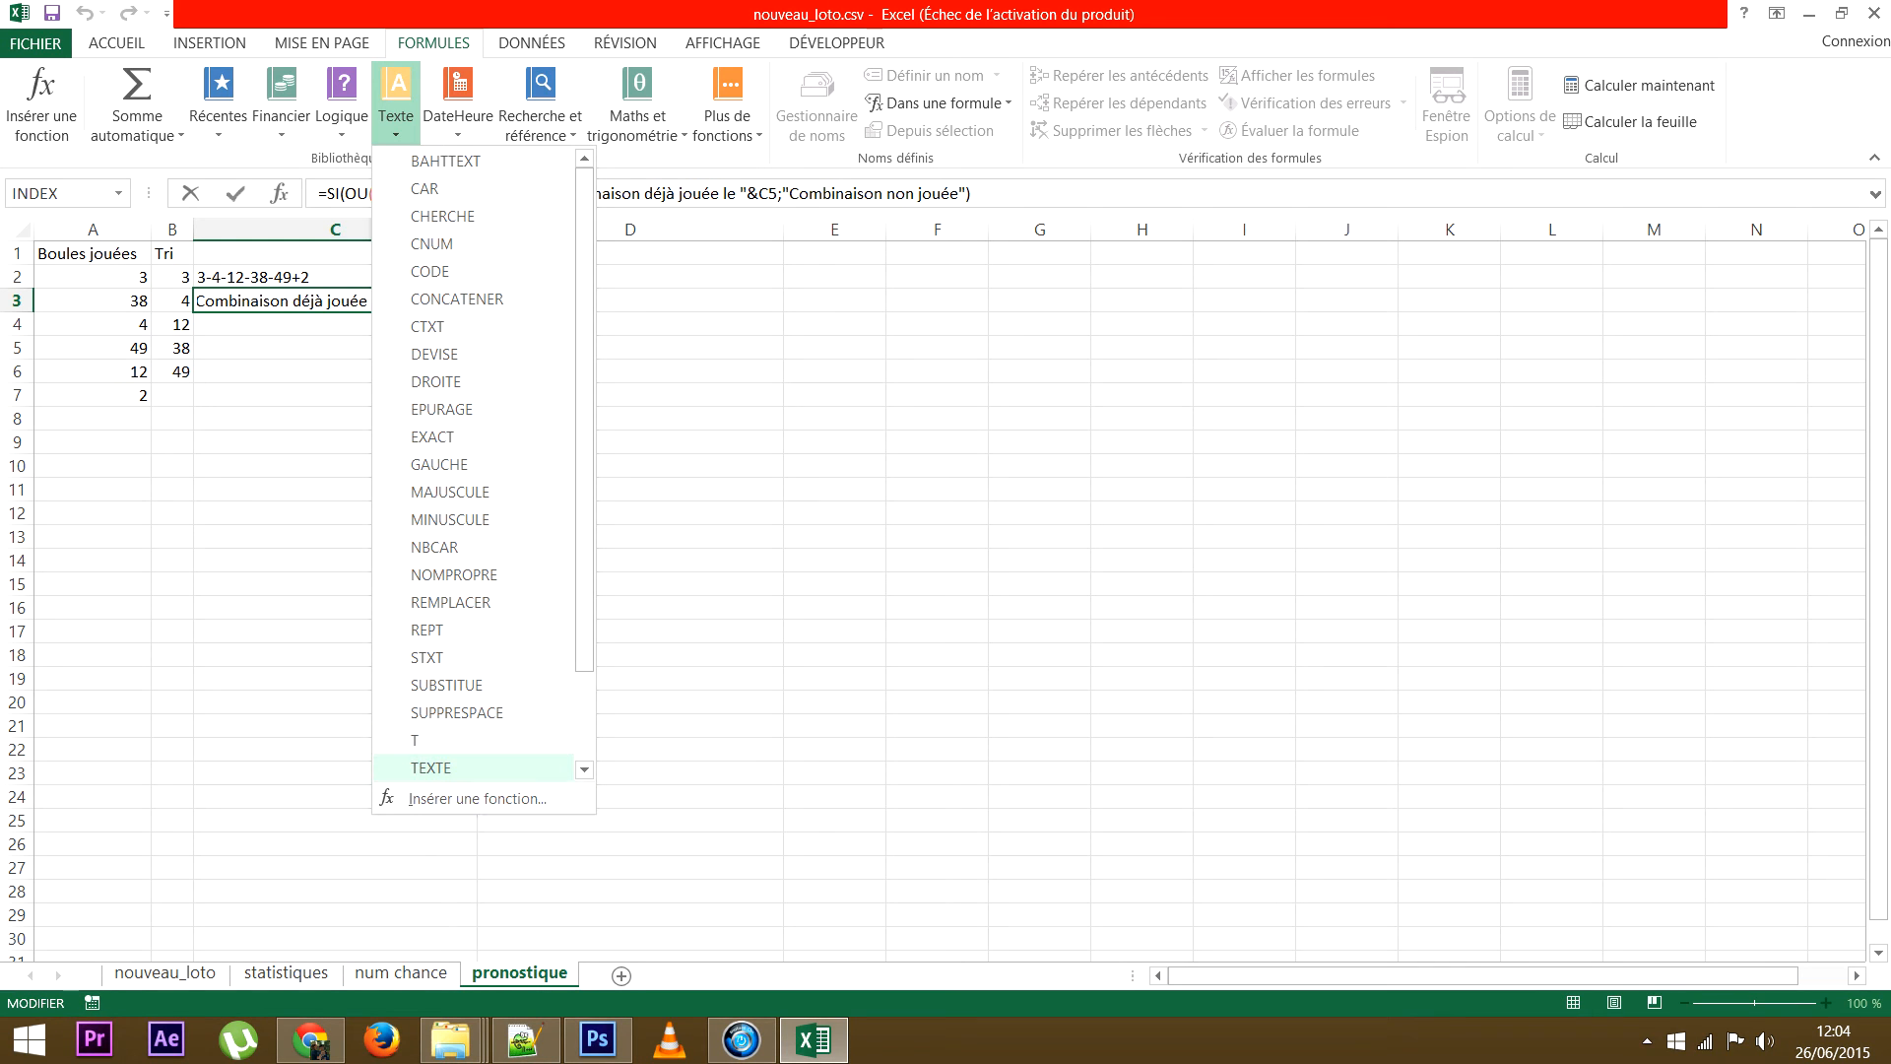
{"action": "key", "text": "Escape"}
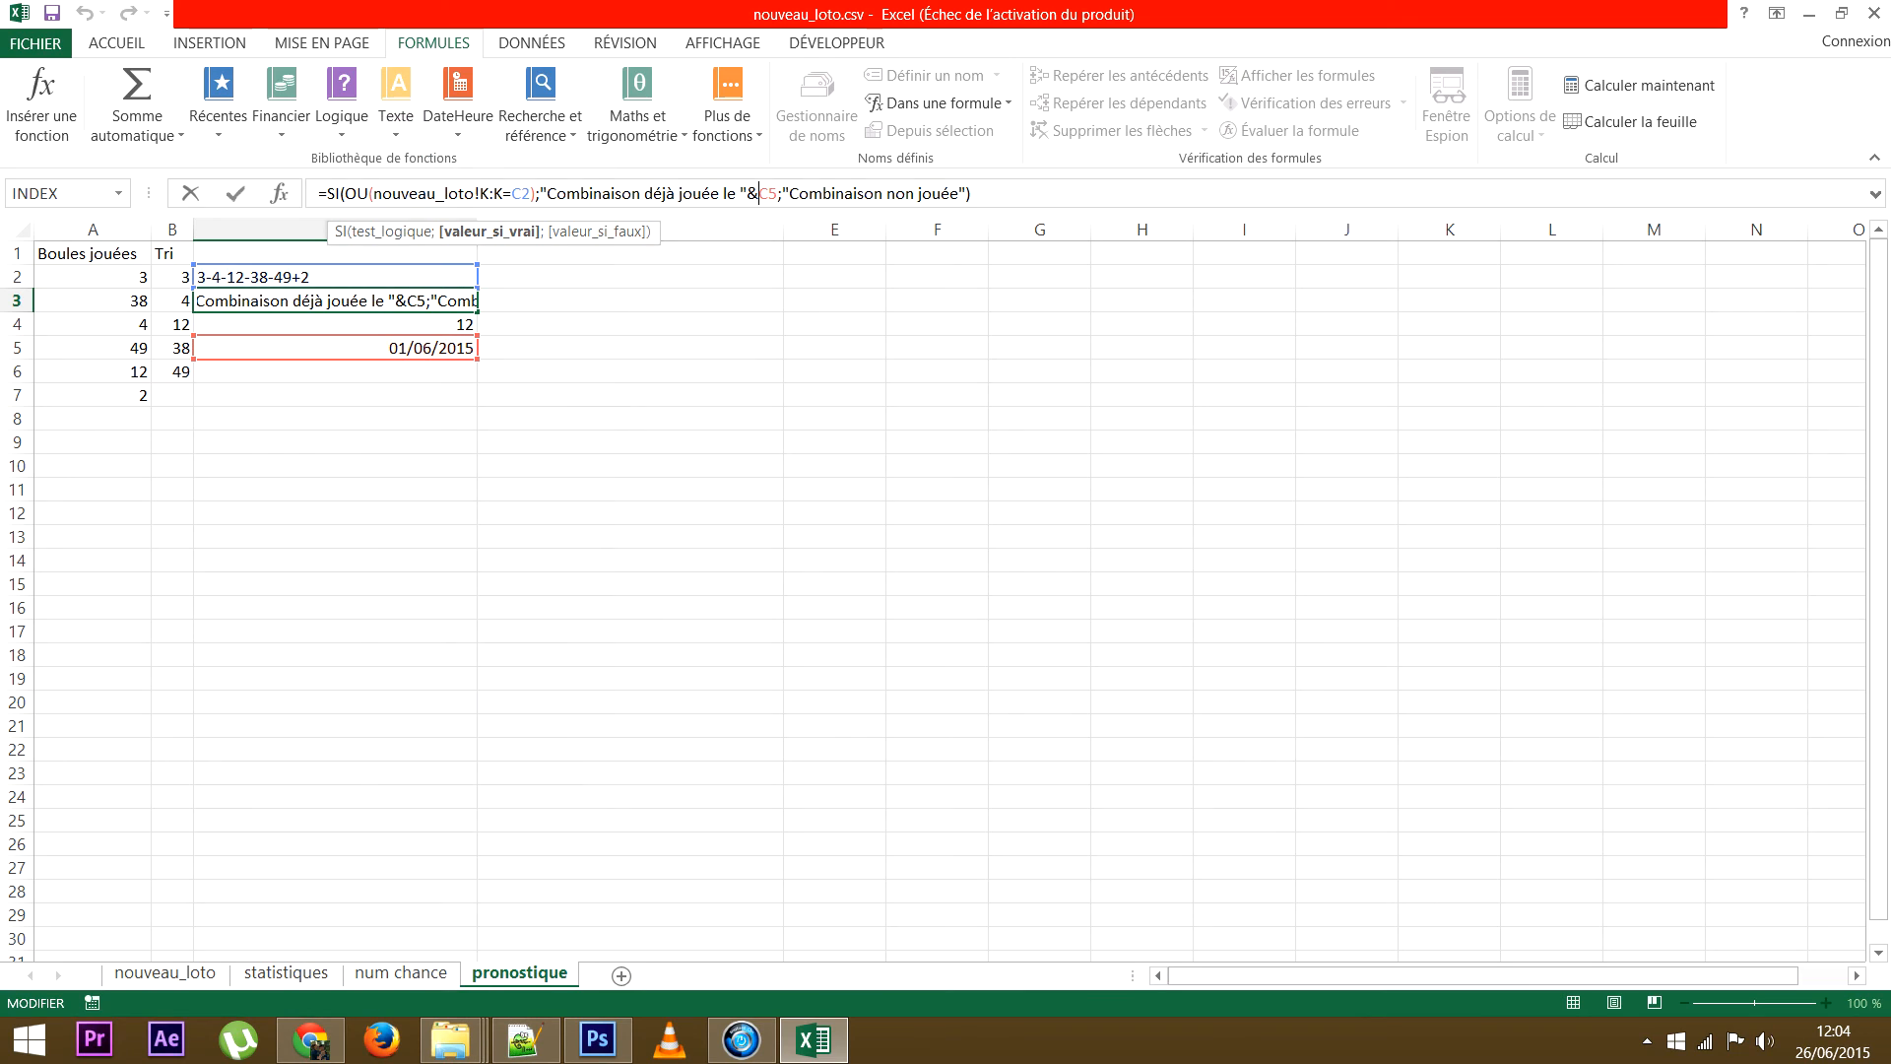
{"action": "type", "text": "texte"}
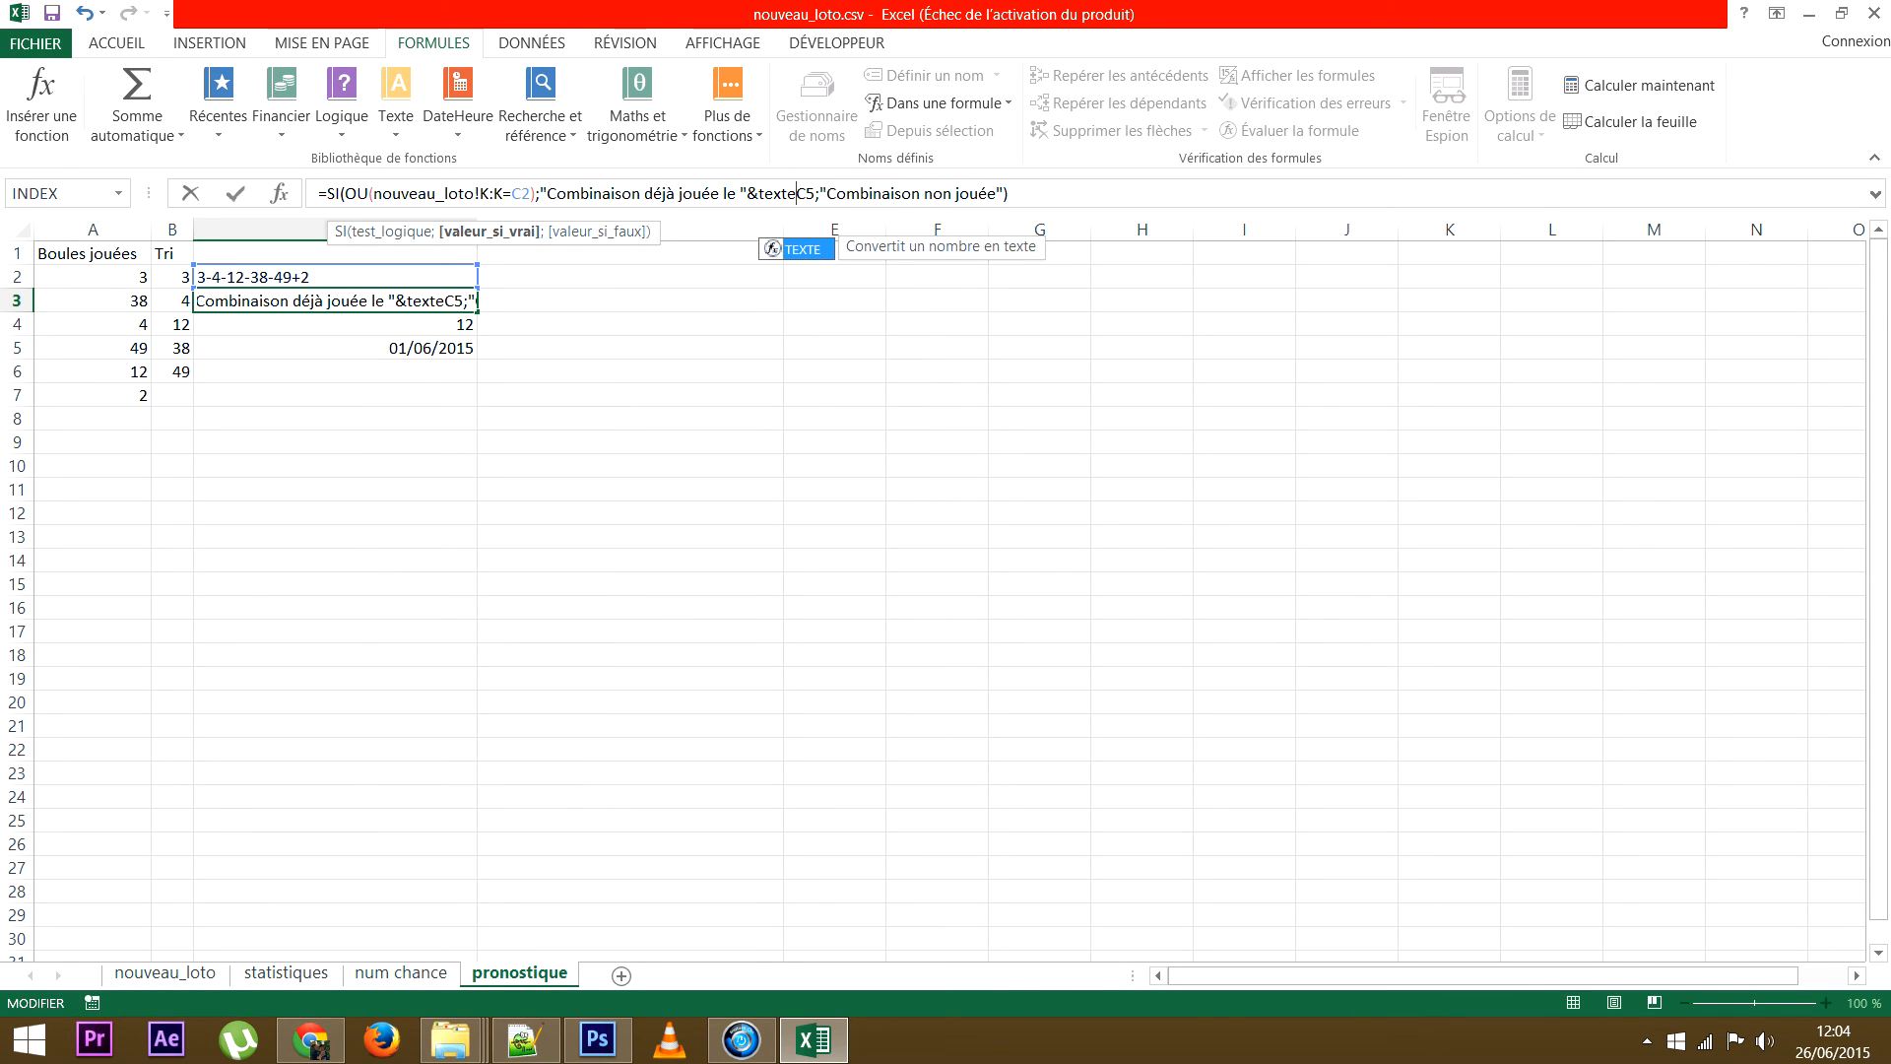
{"action": "type", "text": "("}
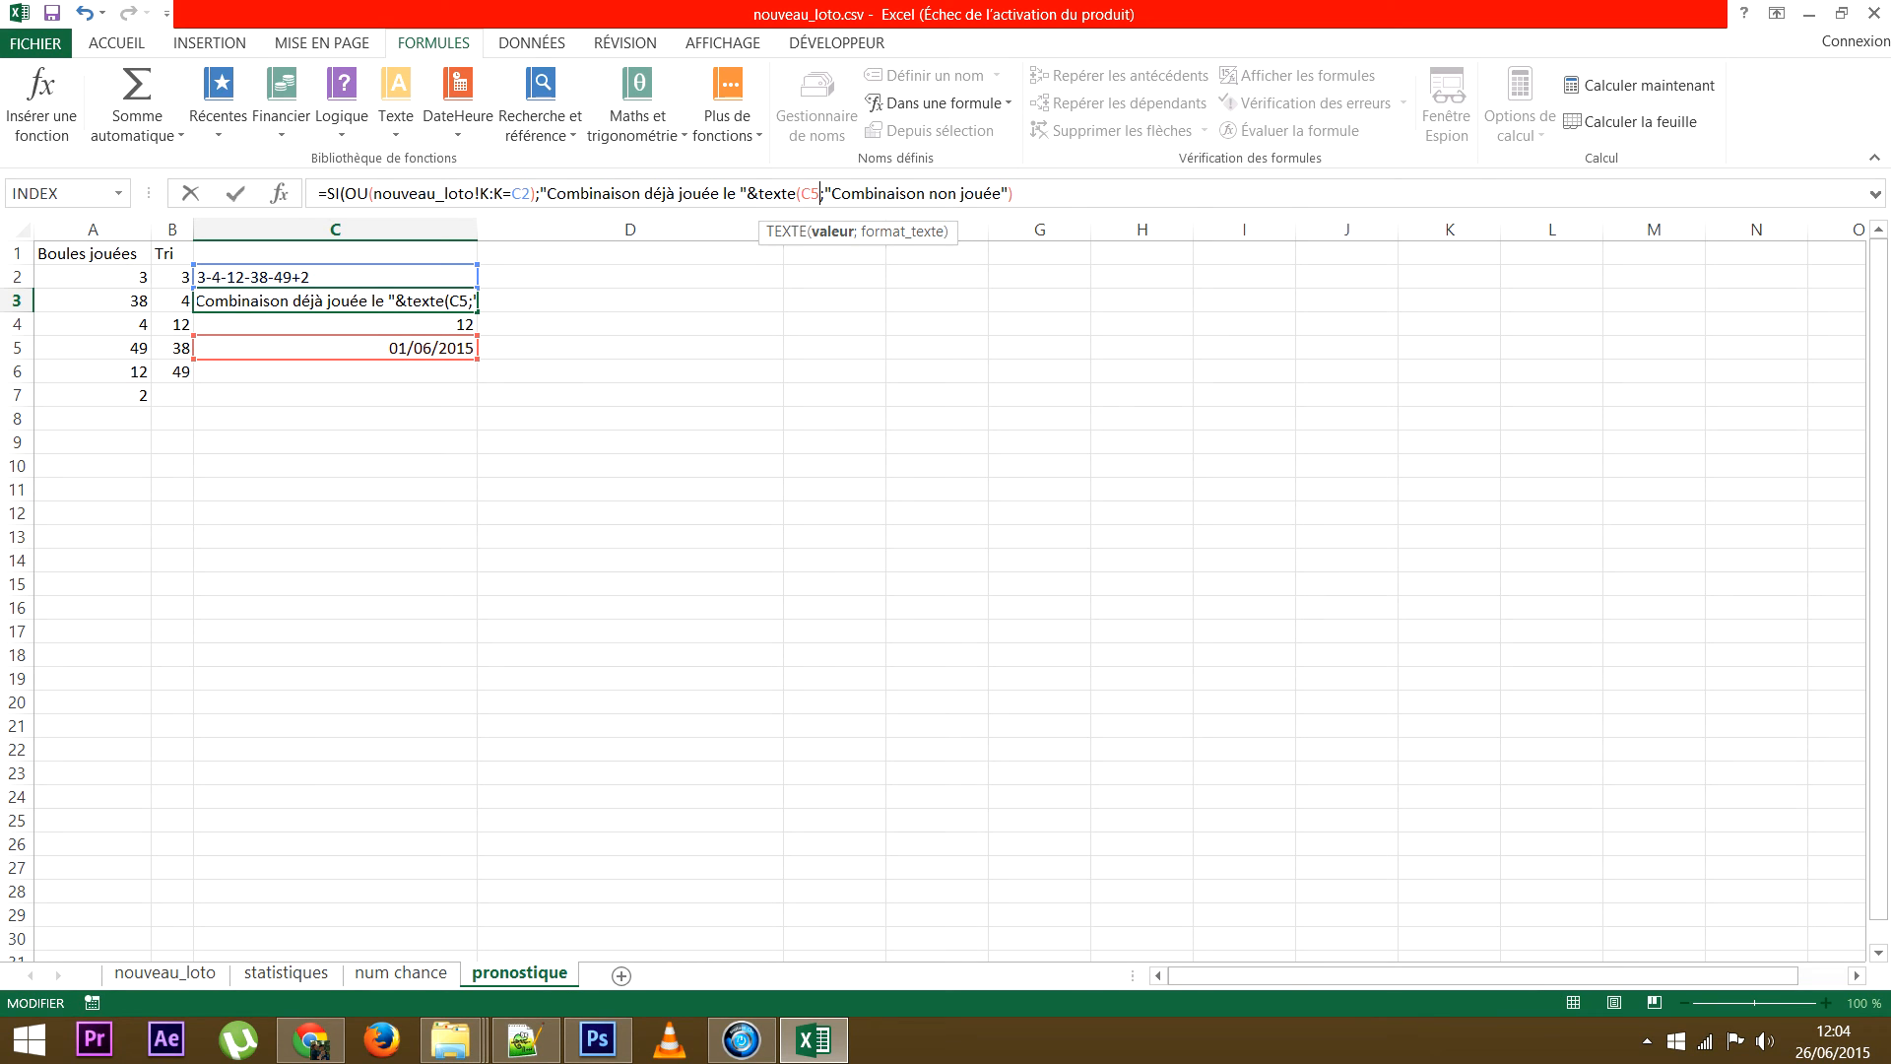
Add "jj/mm/aaaa" as the TEXTE function's format argument in C3's formula and try to validate it.
{"action": "left_click", "coordinate": [819, 194]}
{"action": "type", "text": ";"}
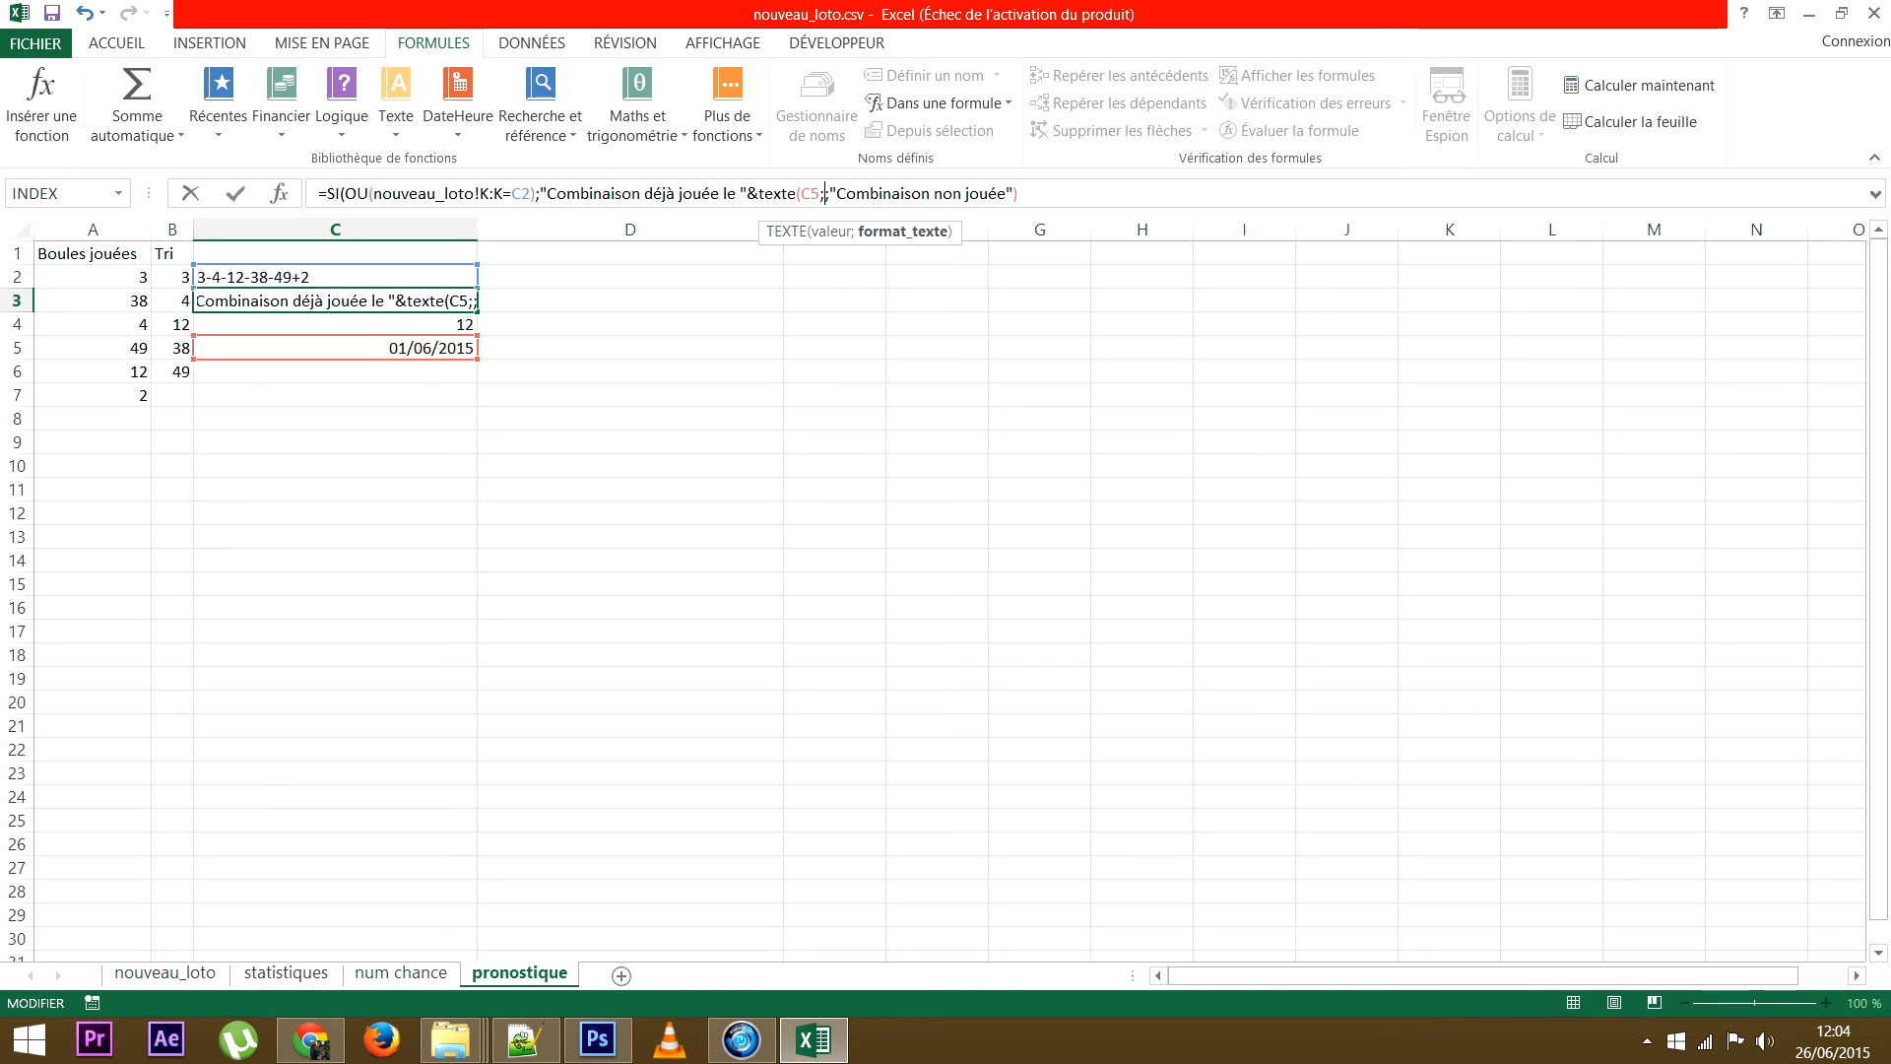
{"action": "type", "text": "\""}
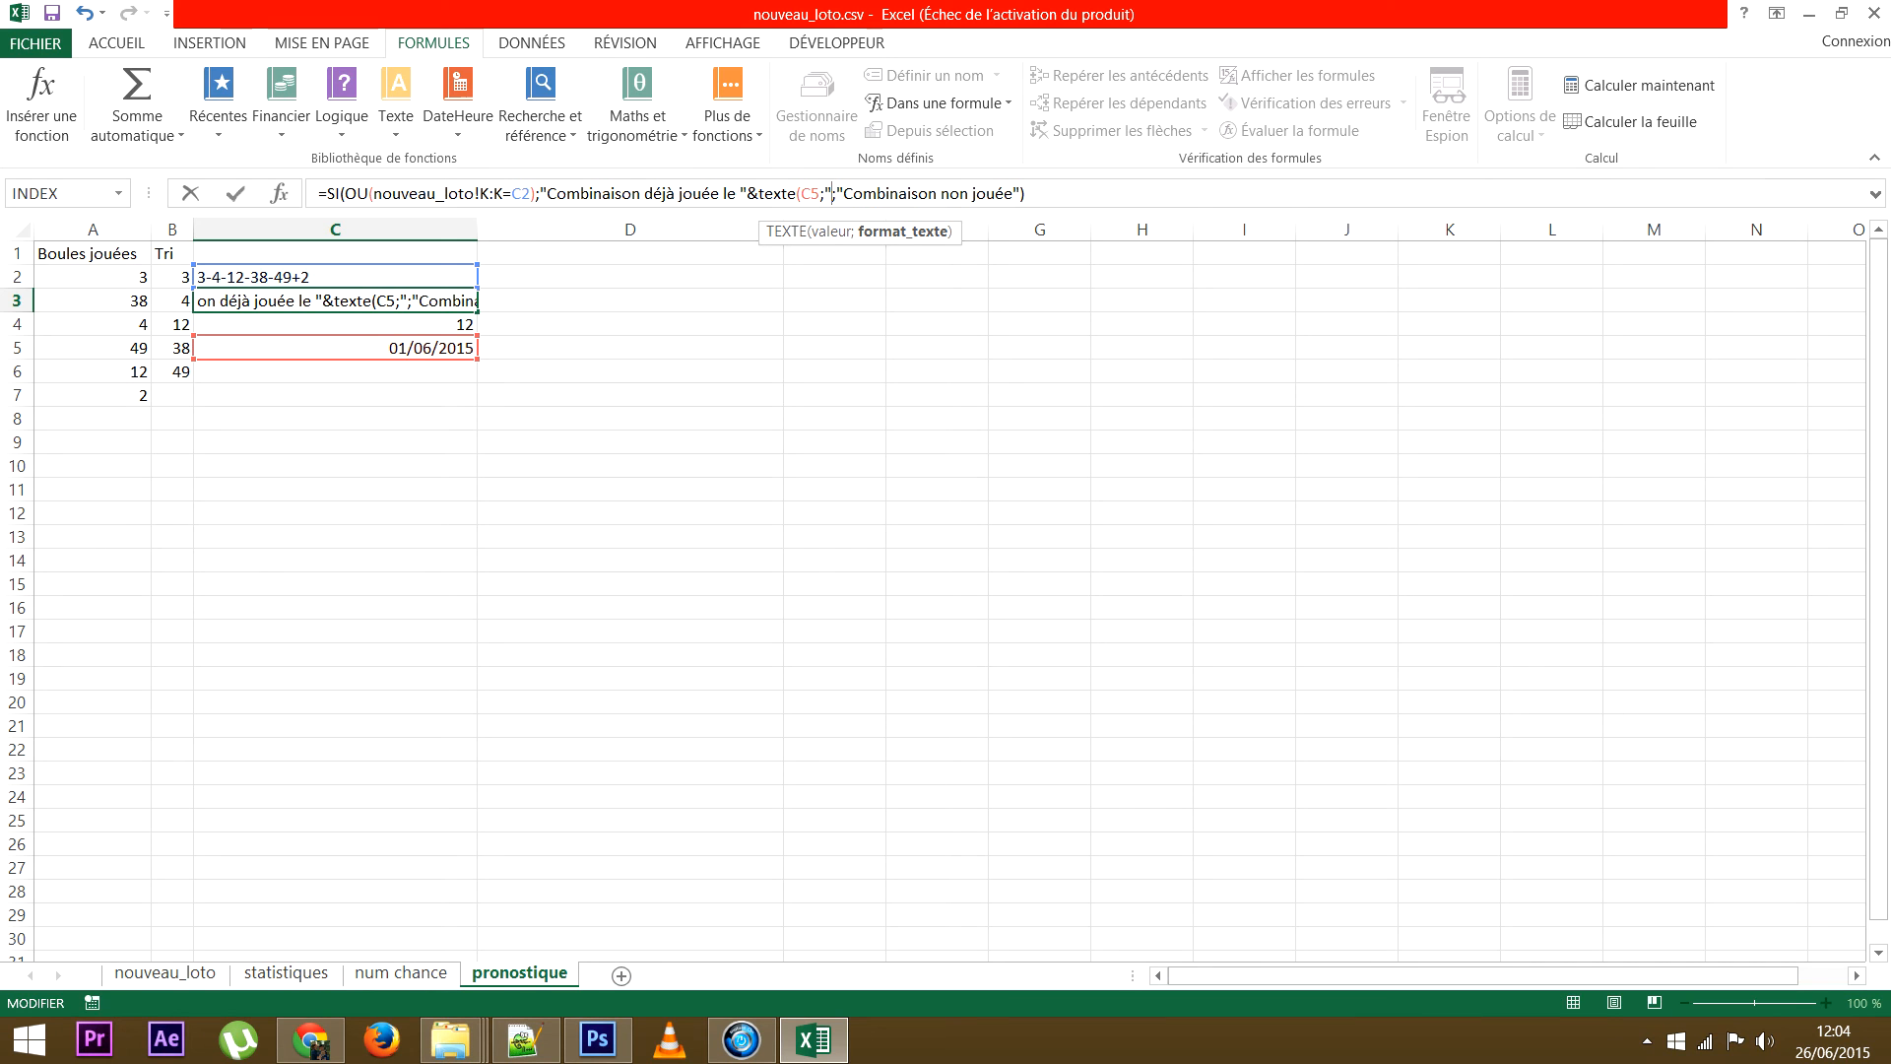
{"action": "type", "text": "jj/mm"}
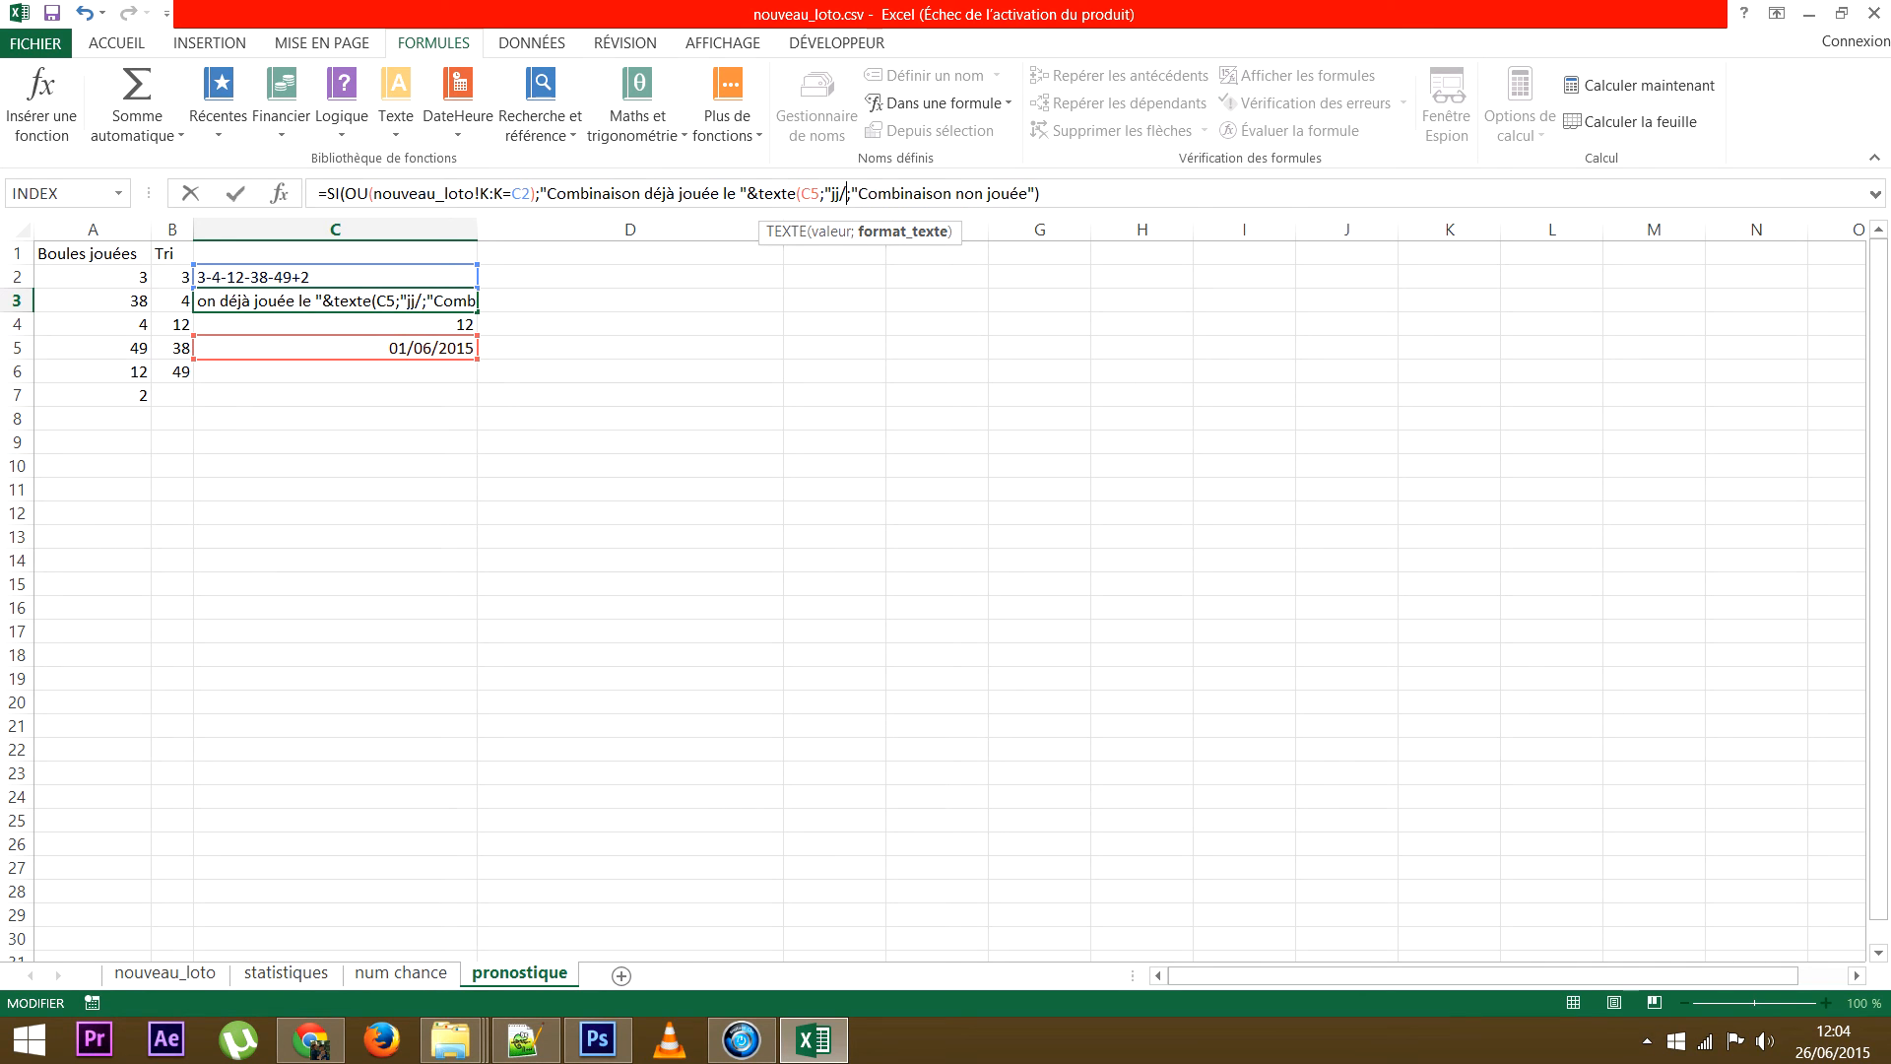
{"action": "type", "text": "/a"}
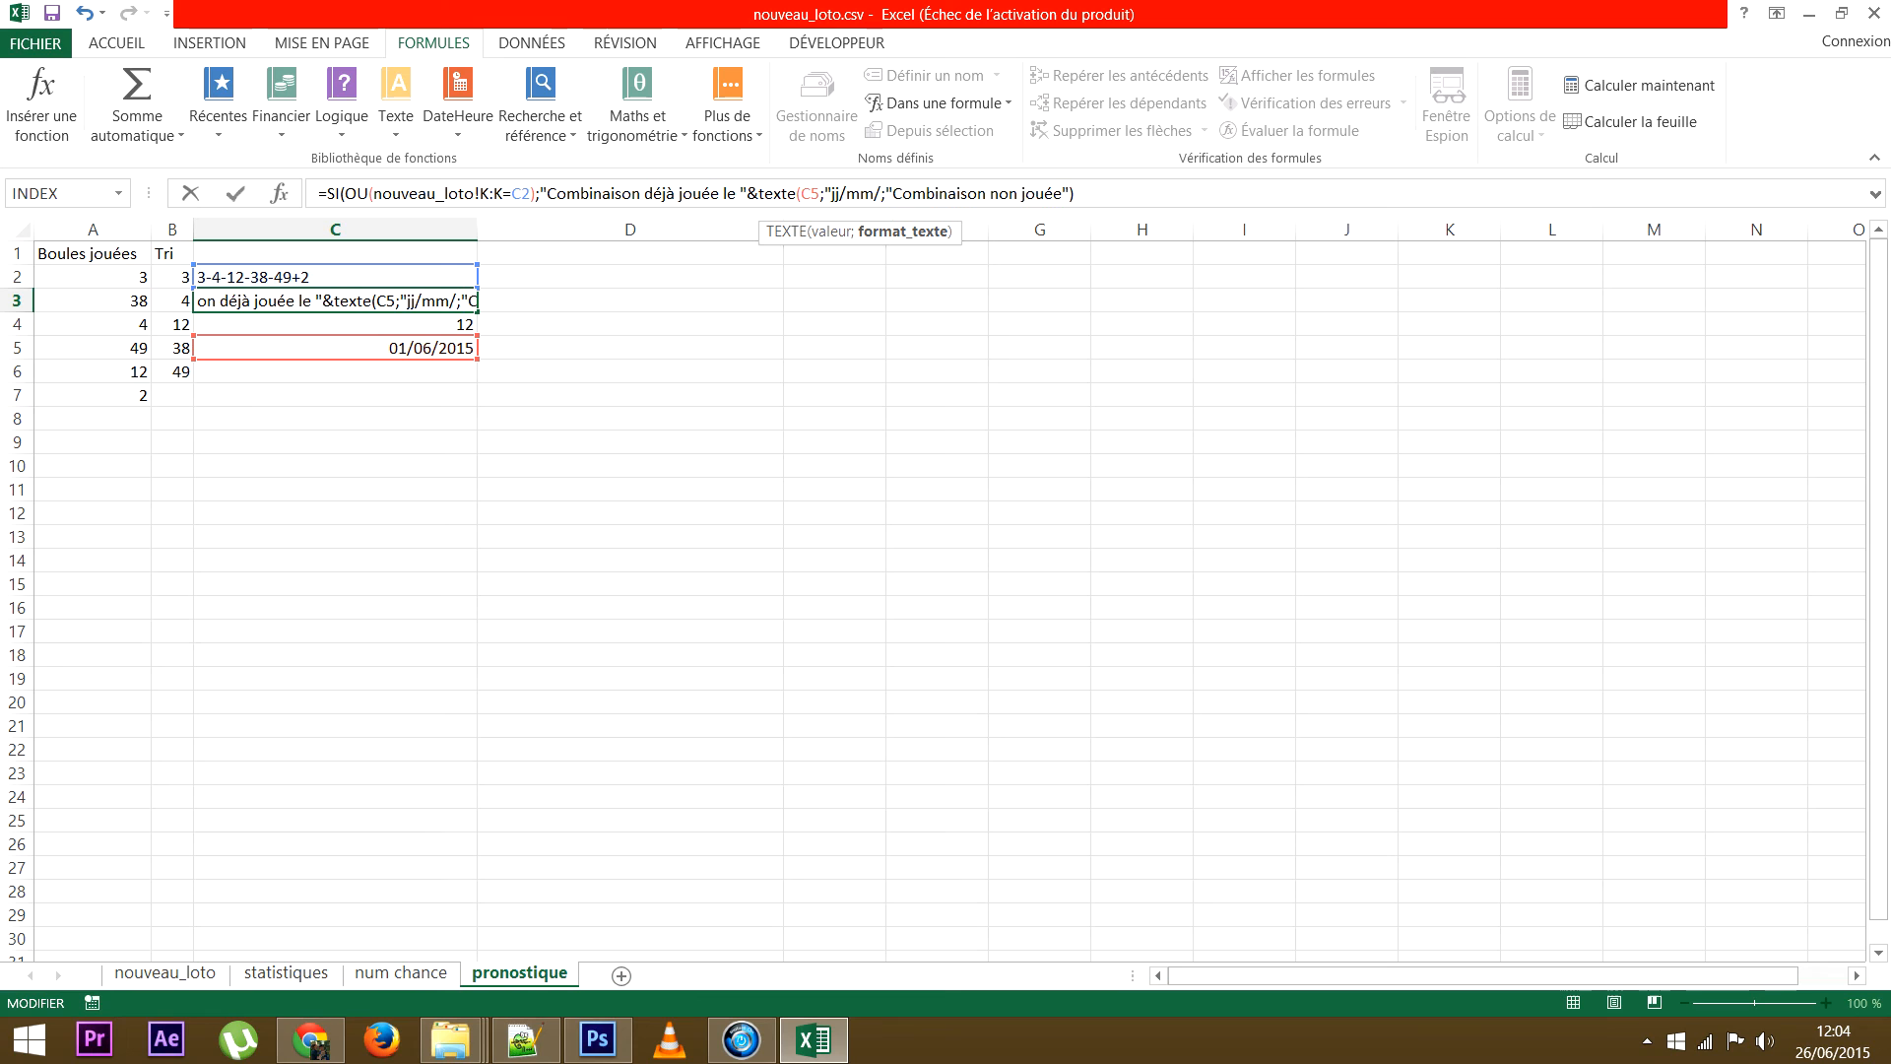
{"action": "type", "text": "aaa\""}
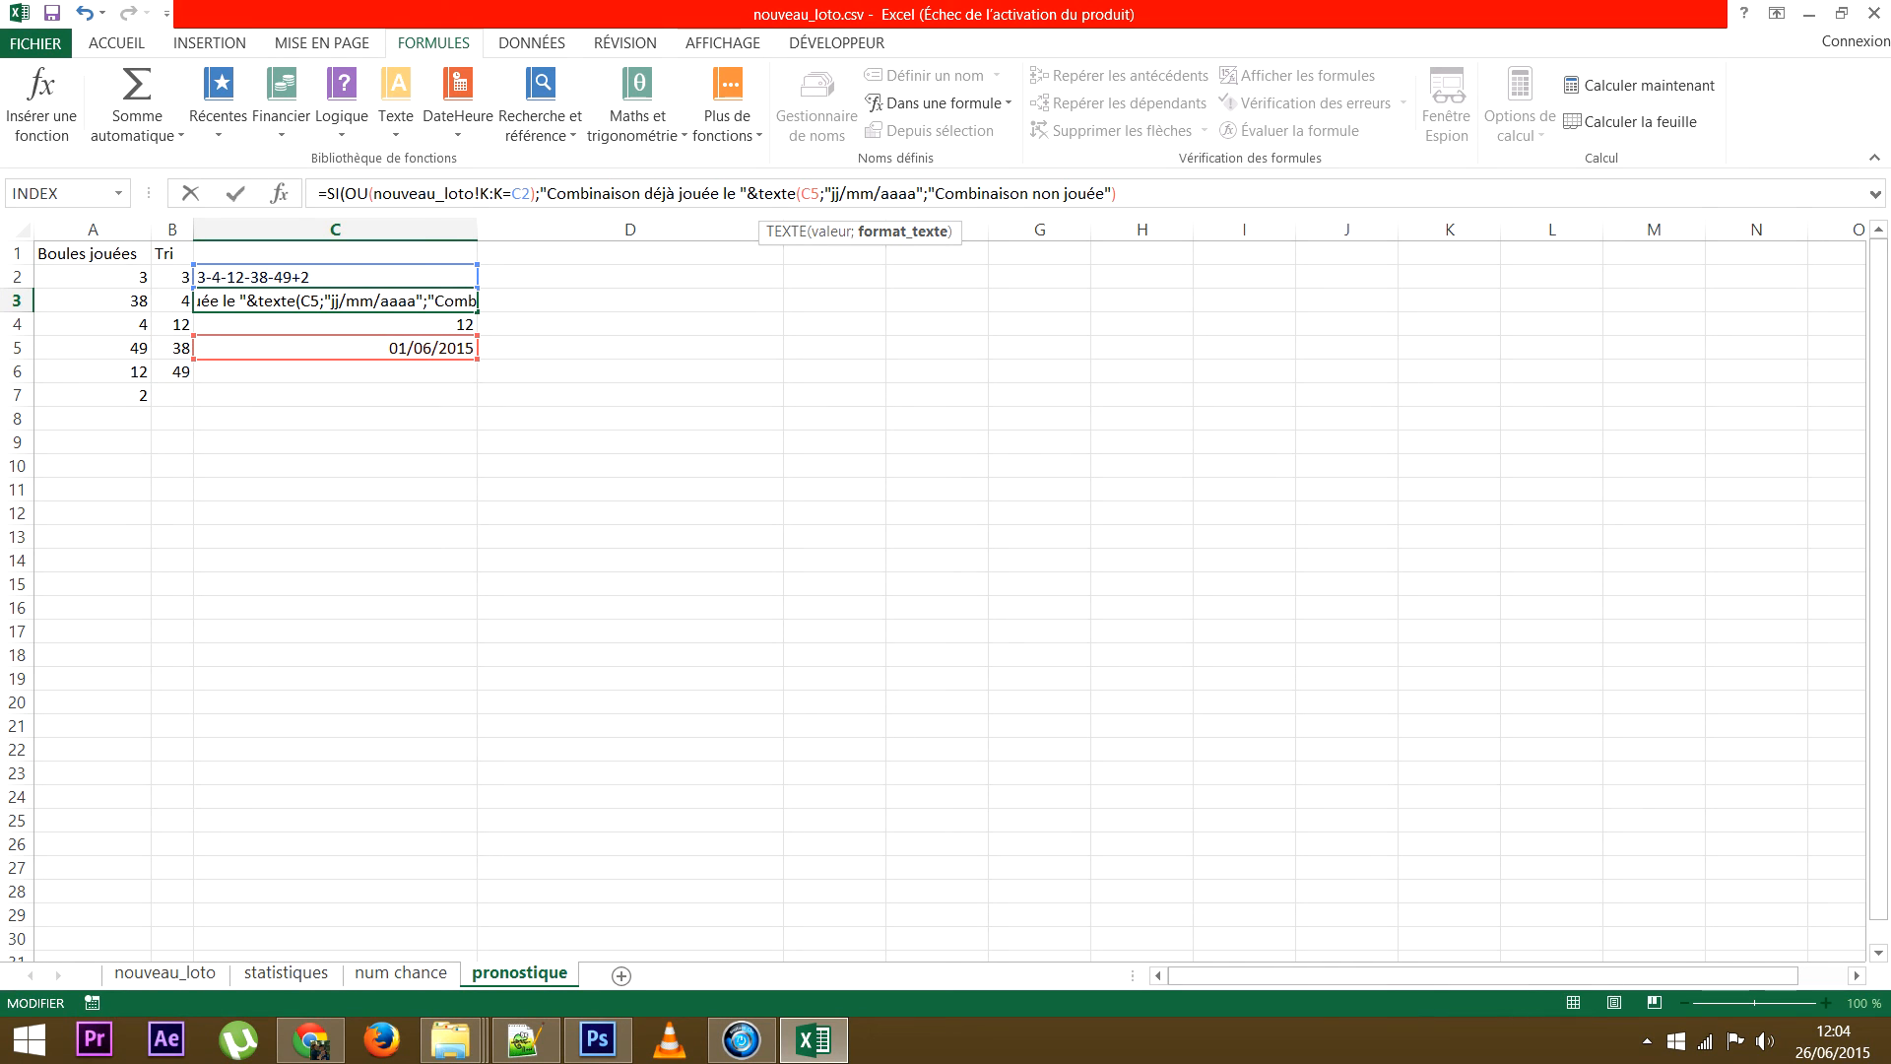
{"action": "key", "text": "Return"}
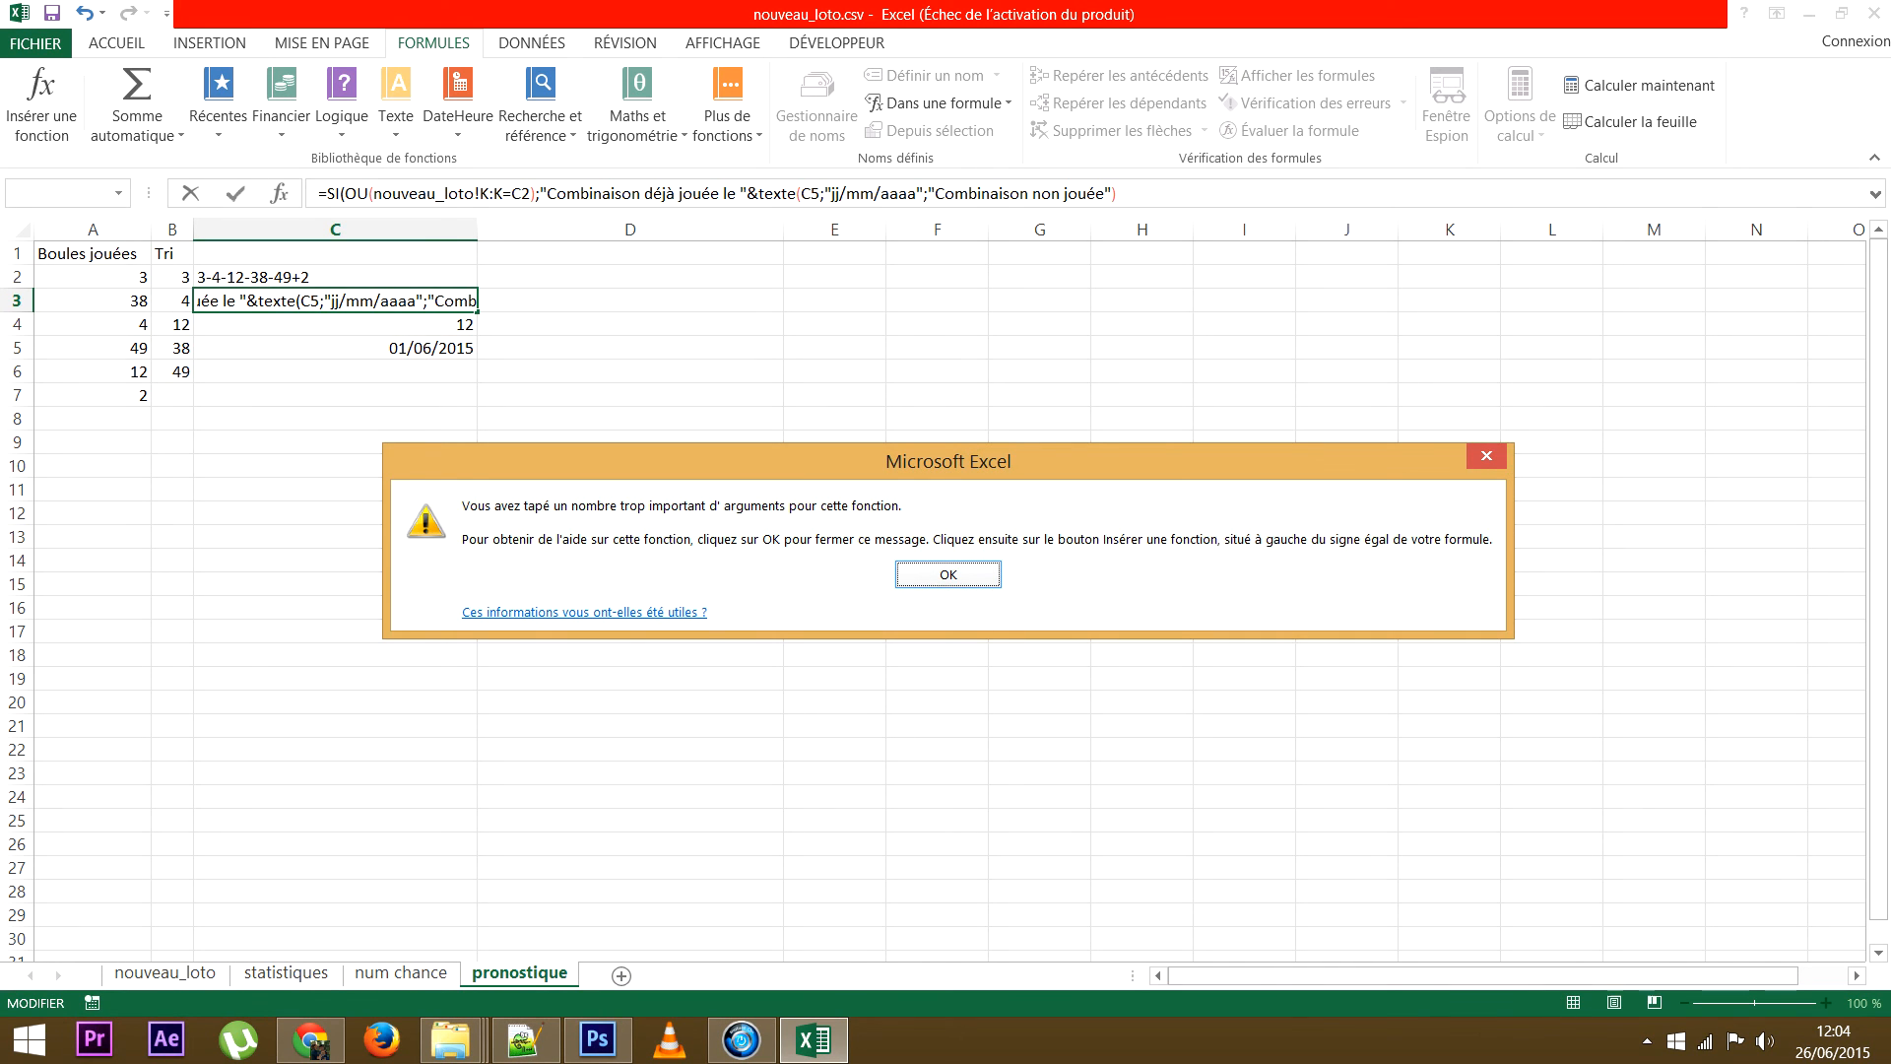
{"action": "key", "text": "Return"}
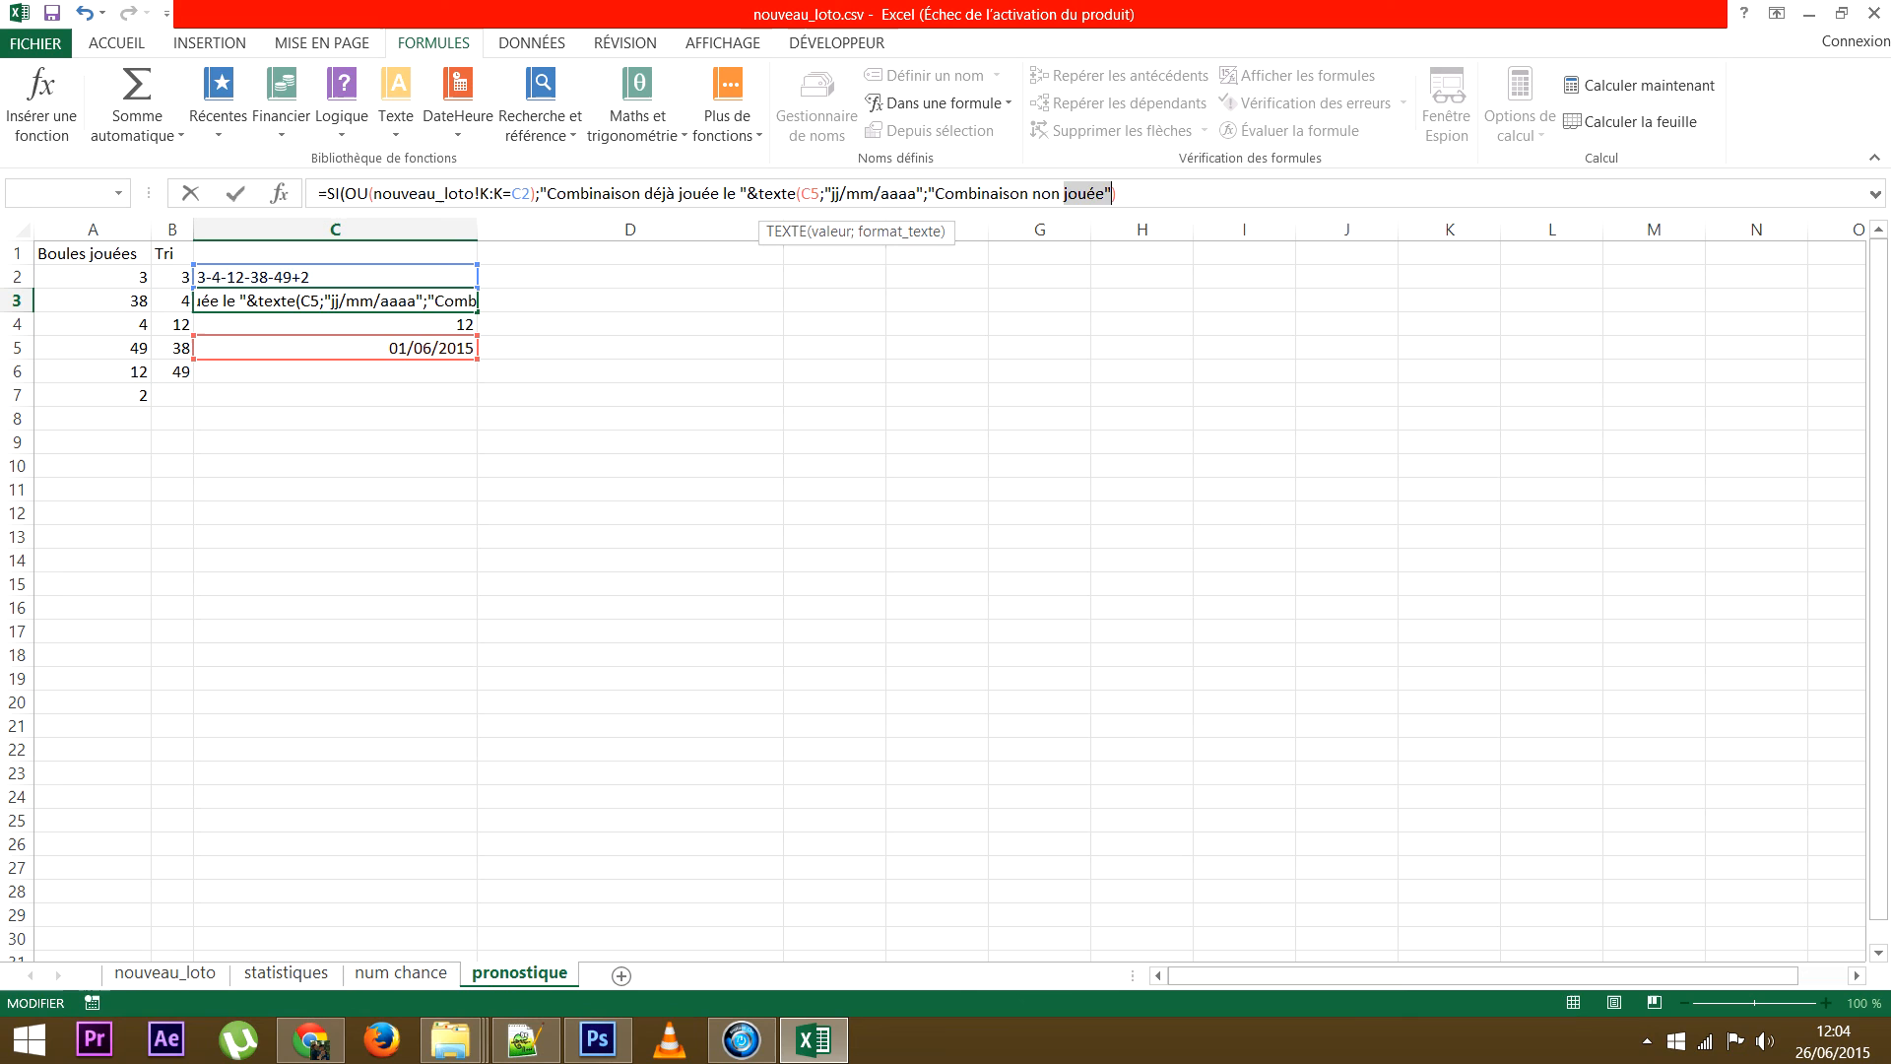
Close the TEXTE function's parenthesis after "jj/mm/aaaa" and enter C3's formula as an array formula.
{"action": "left_click", "coordinate": [924, 194]}
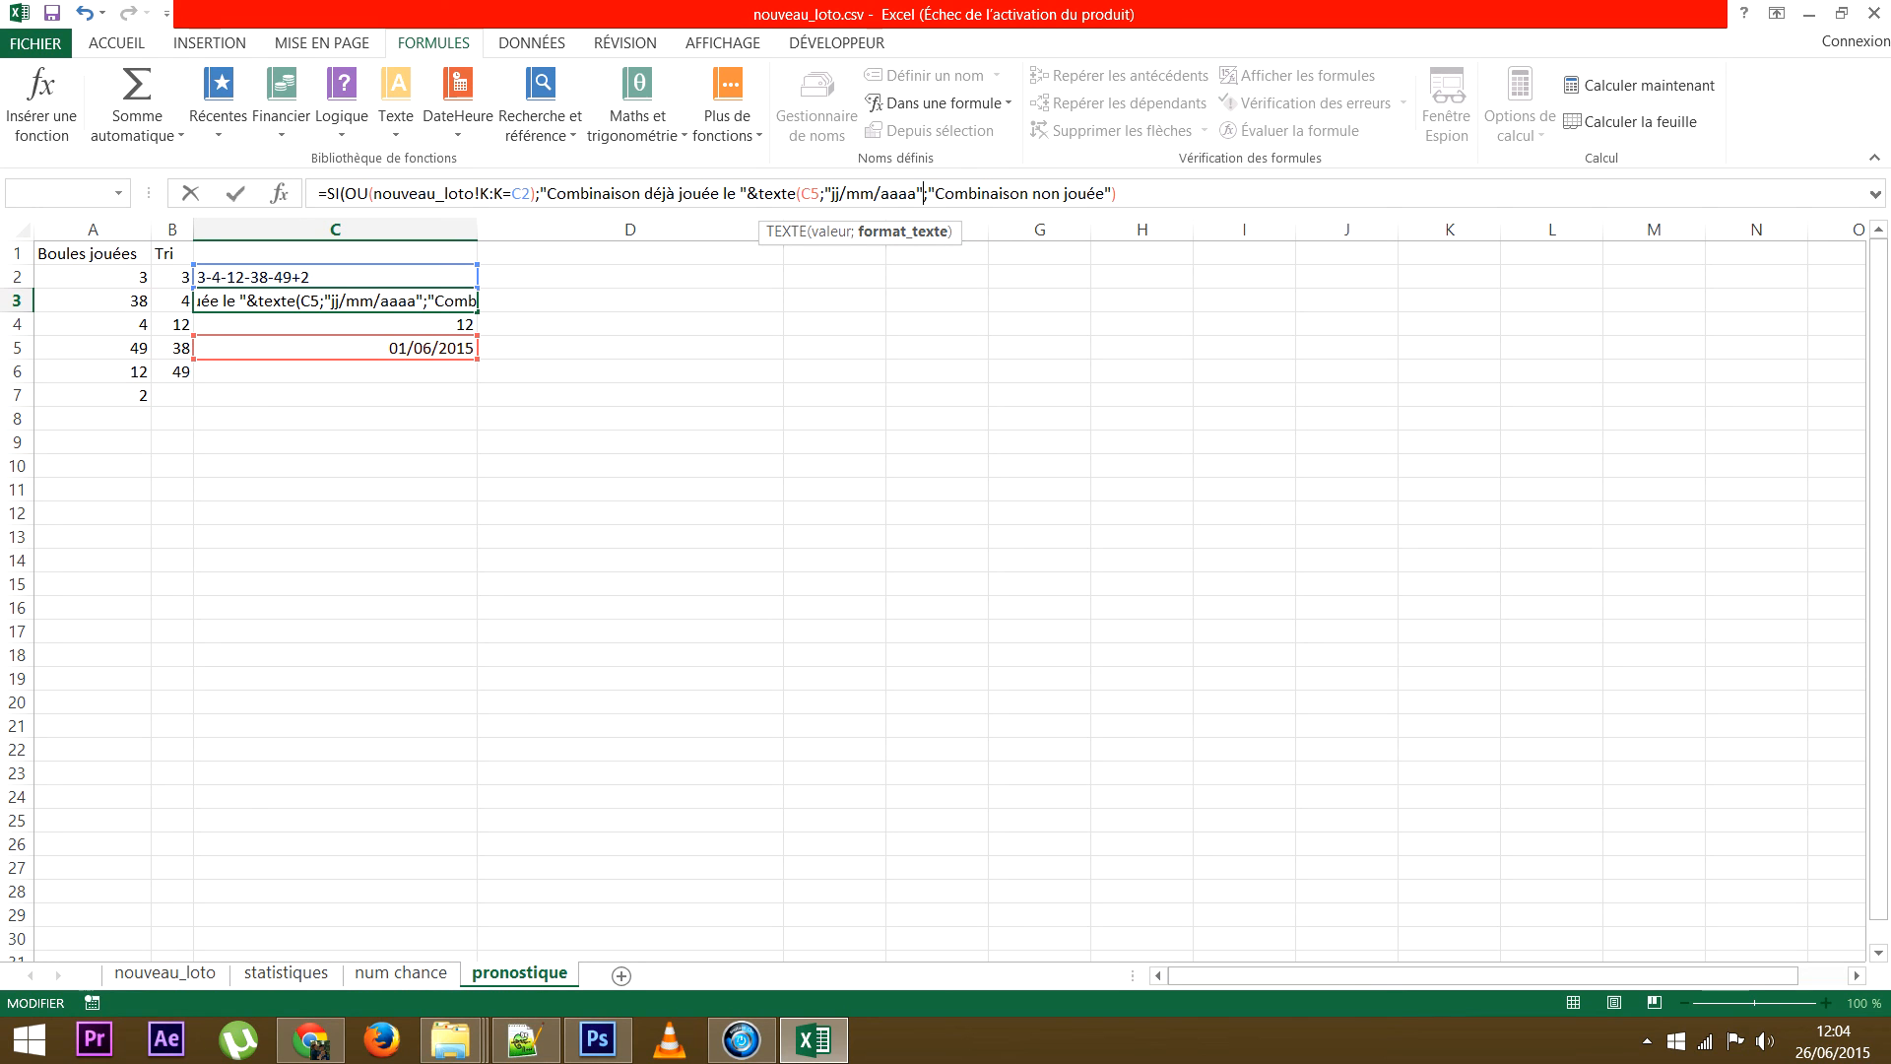
{"action": "type", "text": ")"}
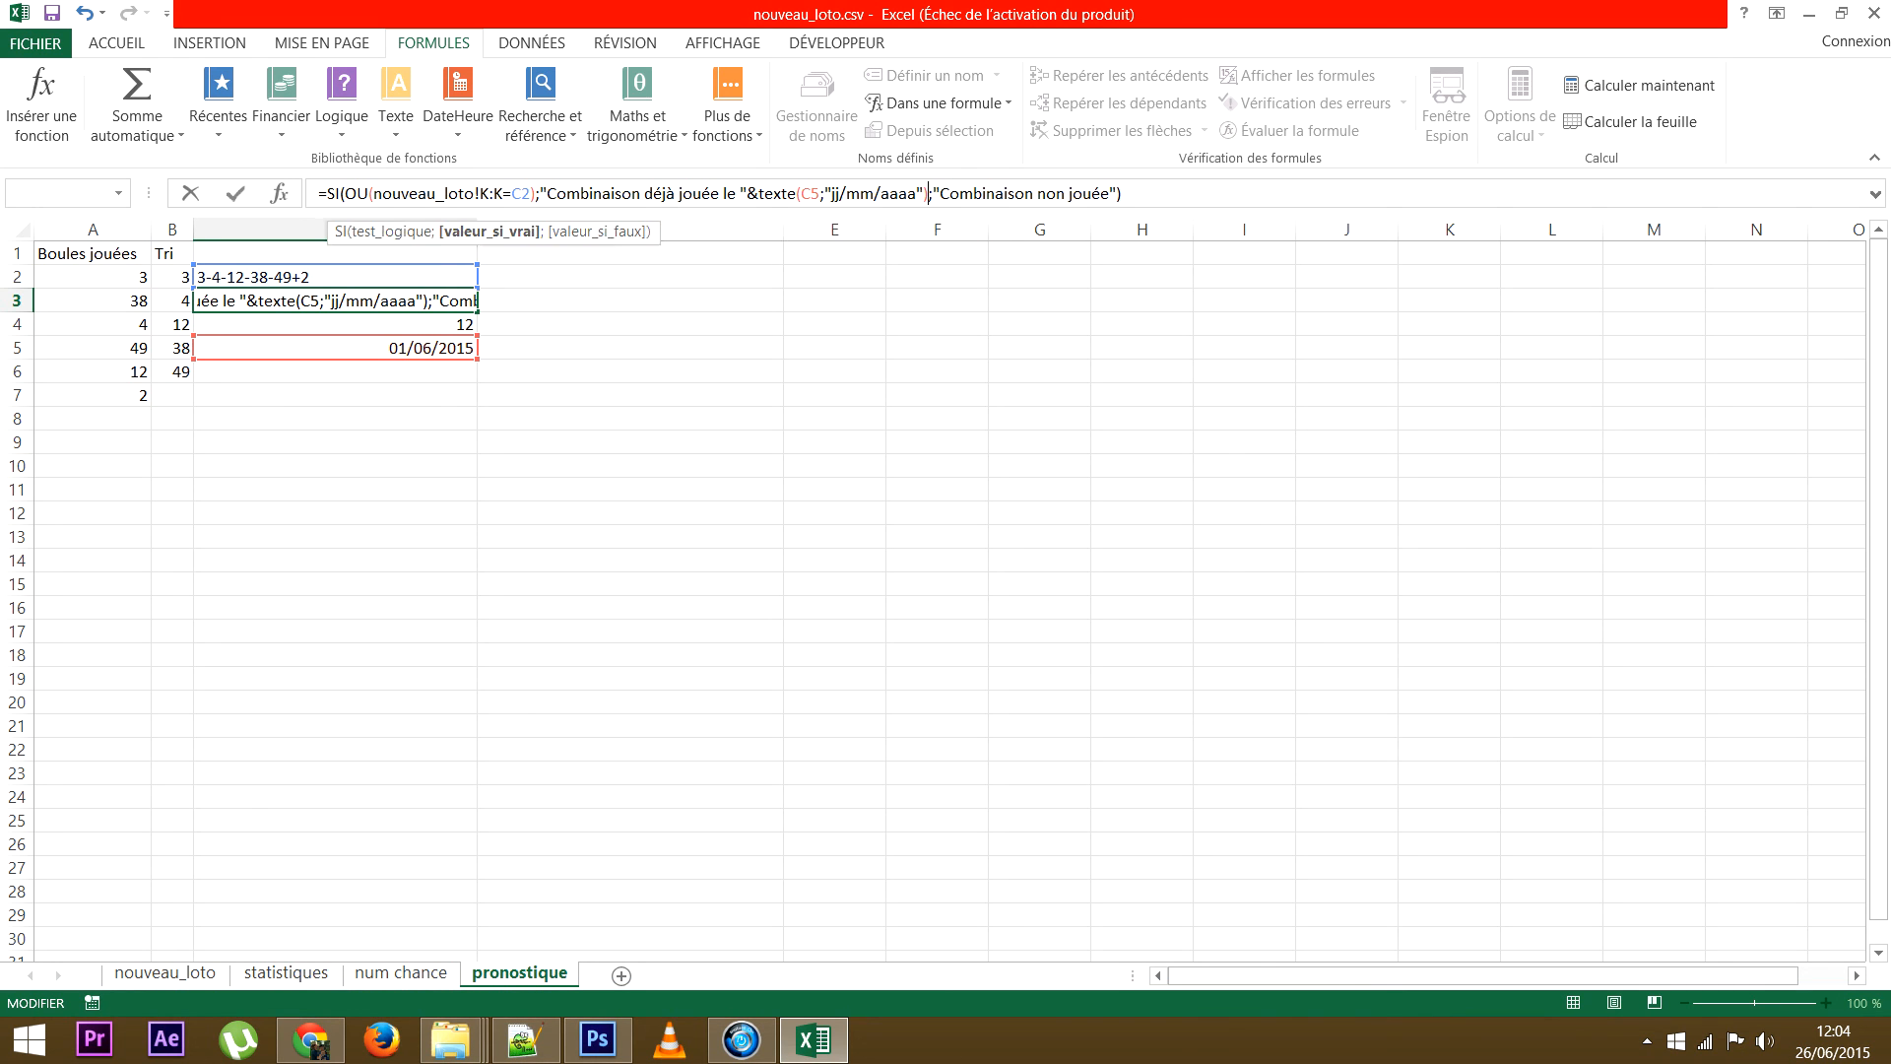
{"action": "key", "text": "ctrl+shift+Return"}
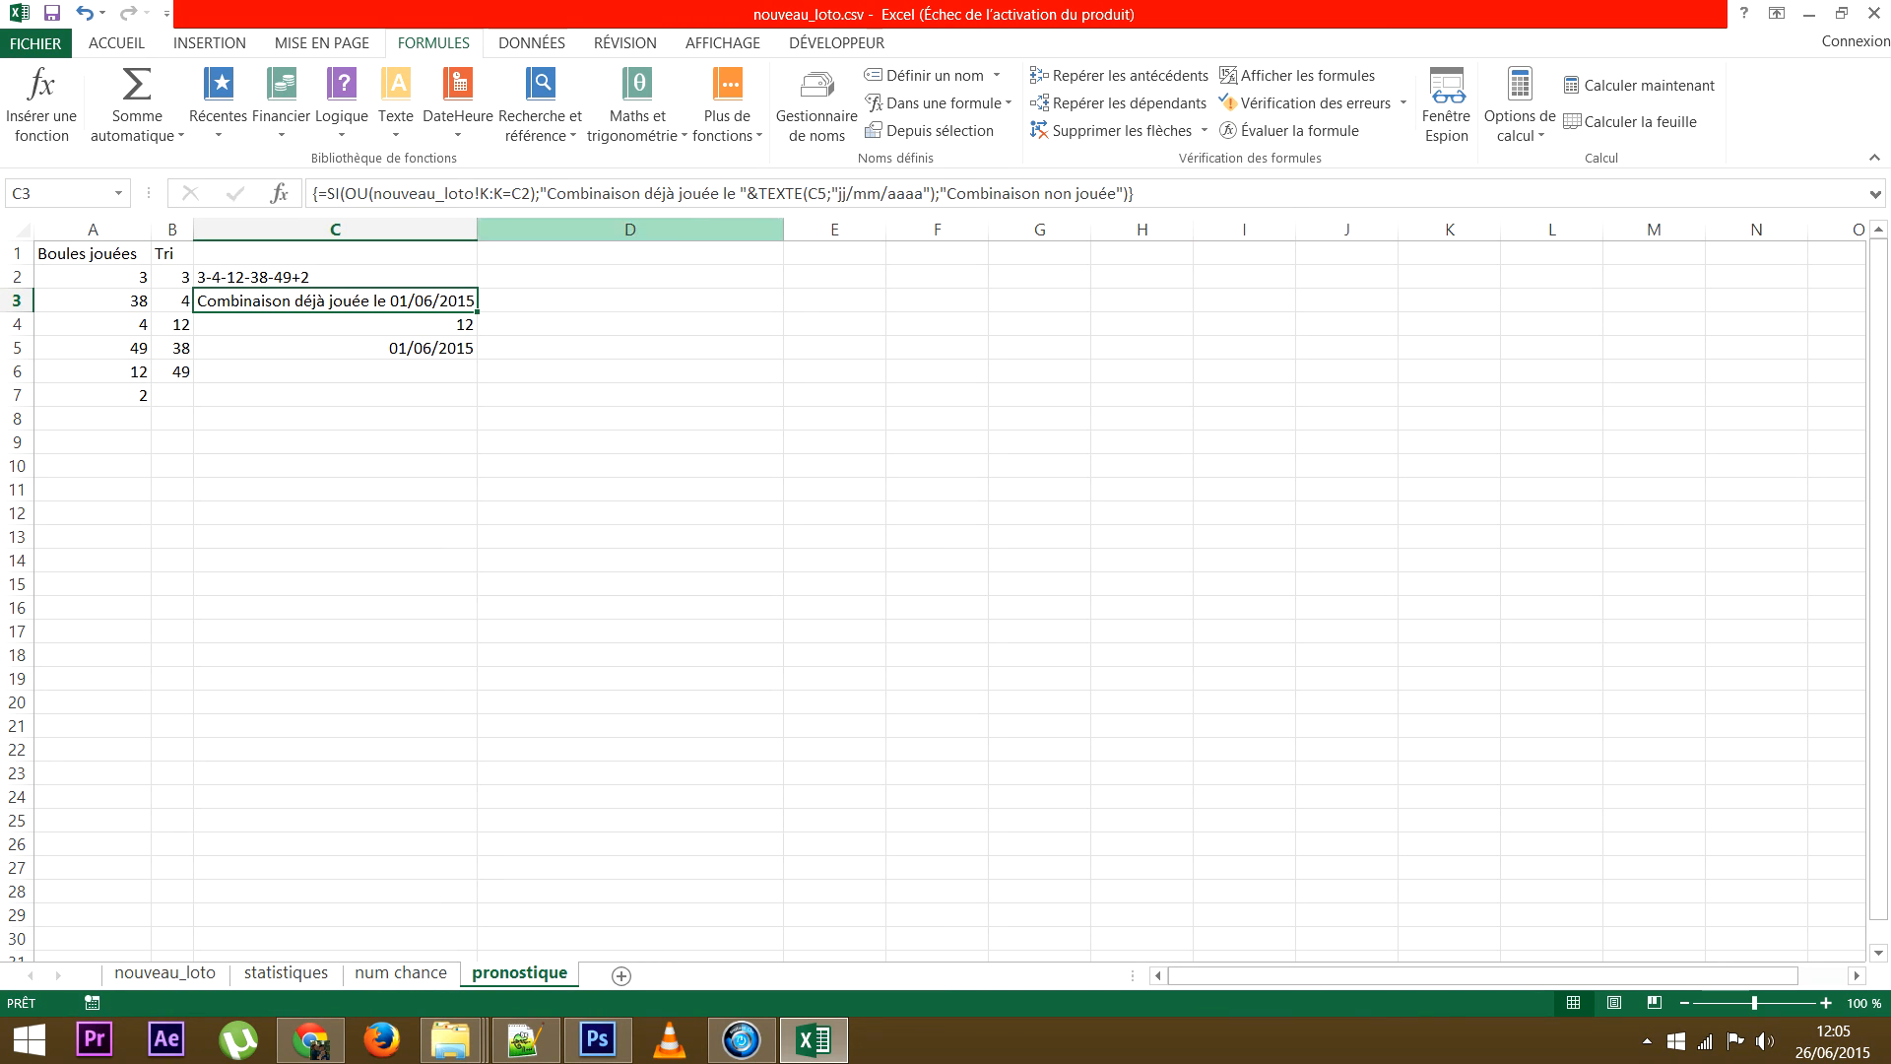
Copy the INDEX/EQUIV expression from cell C5's formula without its equals sign, leaving C5 as it is.
{"action": "left_click", "coordinate": [335, 349]}
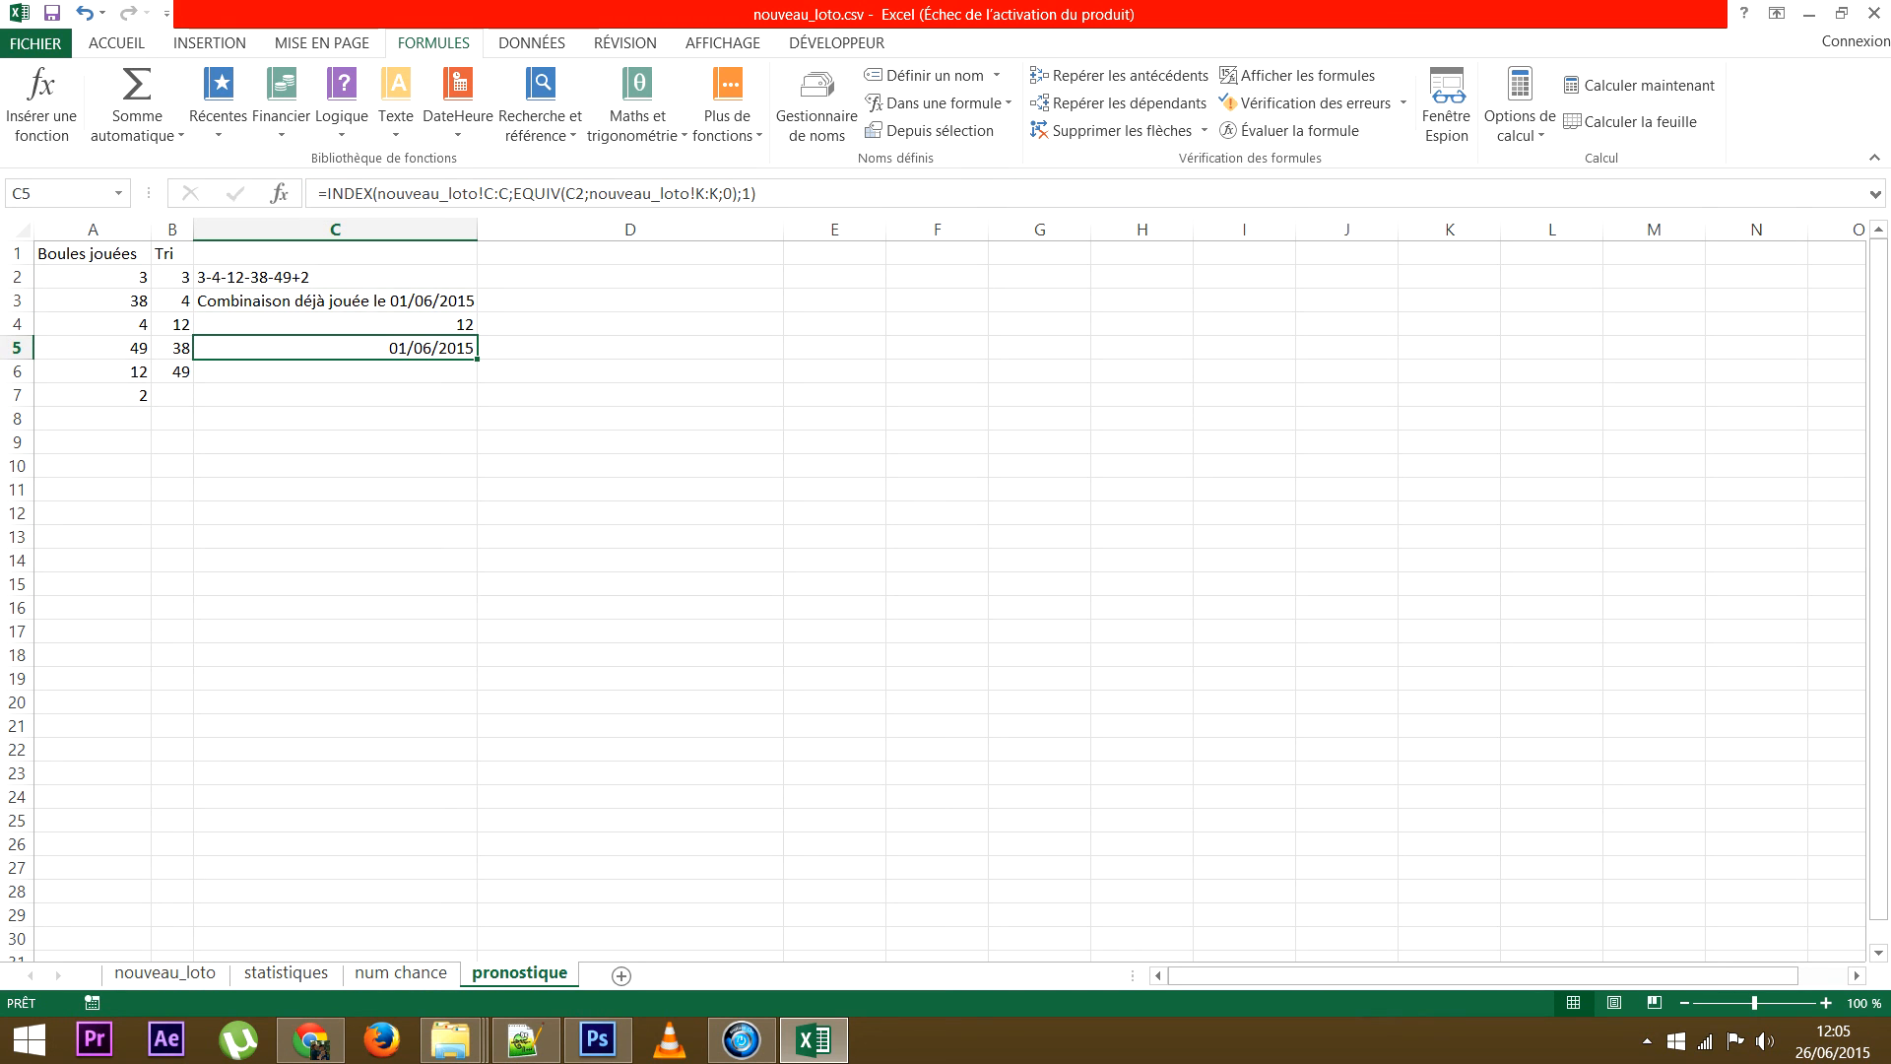
{"action": "left_click", "coordinate": [335, 301]}
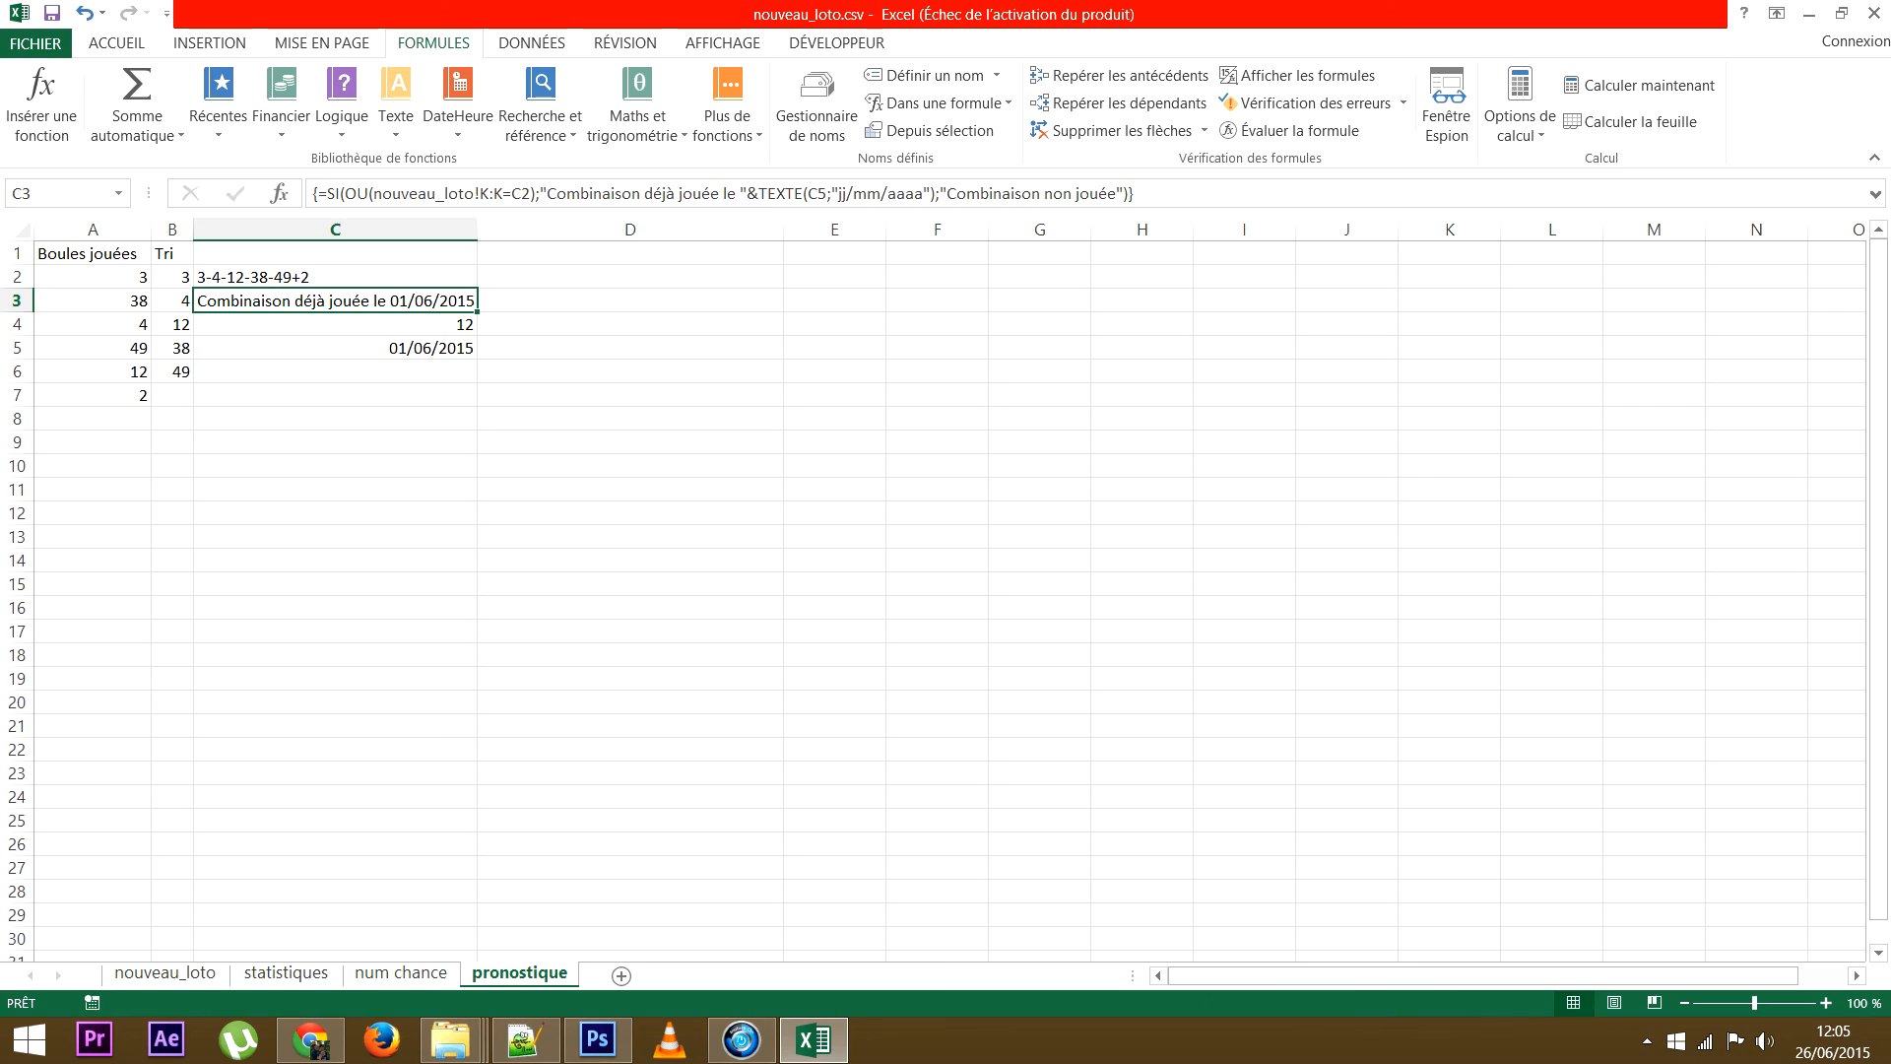
{"action": "left_click", "coordinate": [335, 348]}
{"action": "left_click_drag", "start_coordinate": [759, 194], "coordinate": [326, 194]}
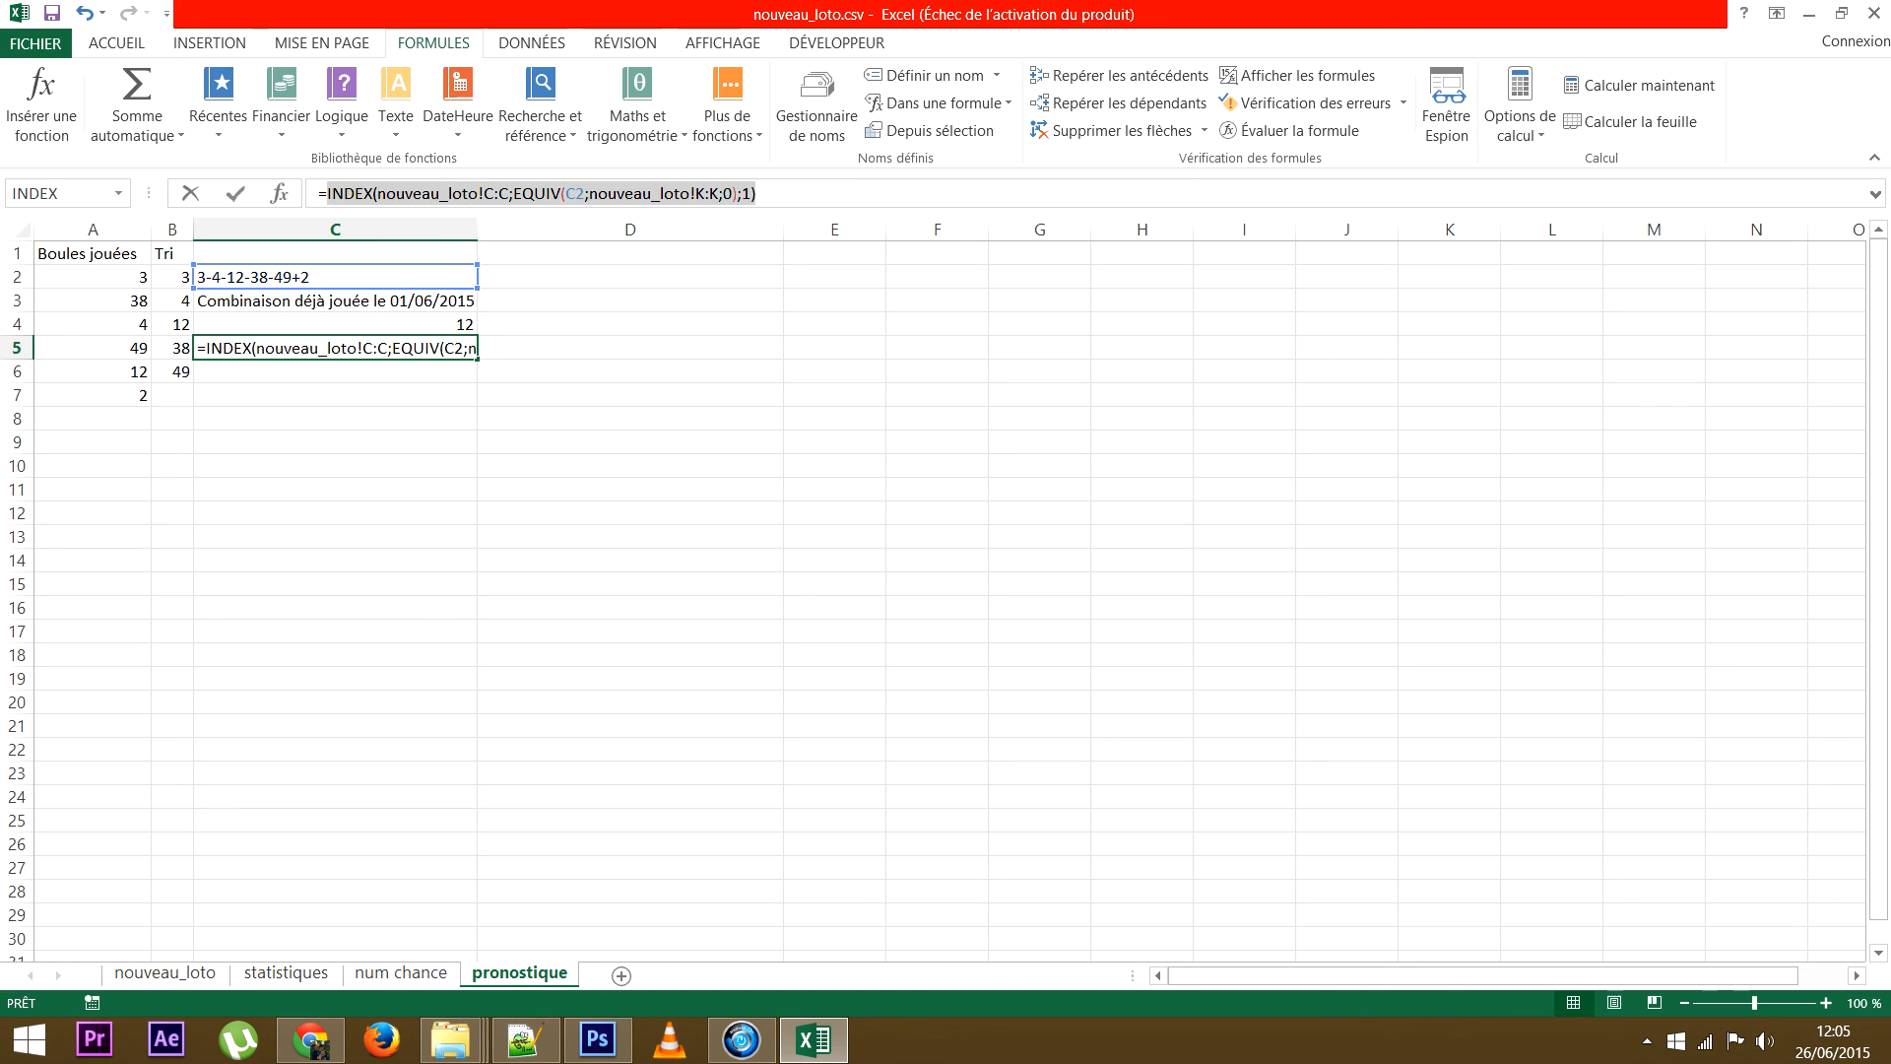
{"action": "key", "text": "ctrl+c"}
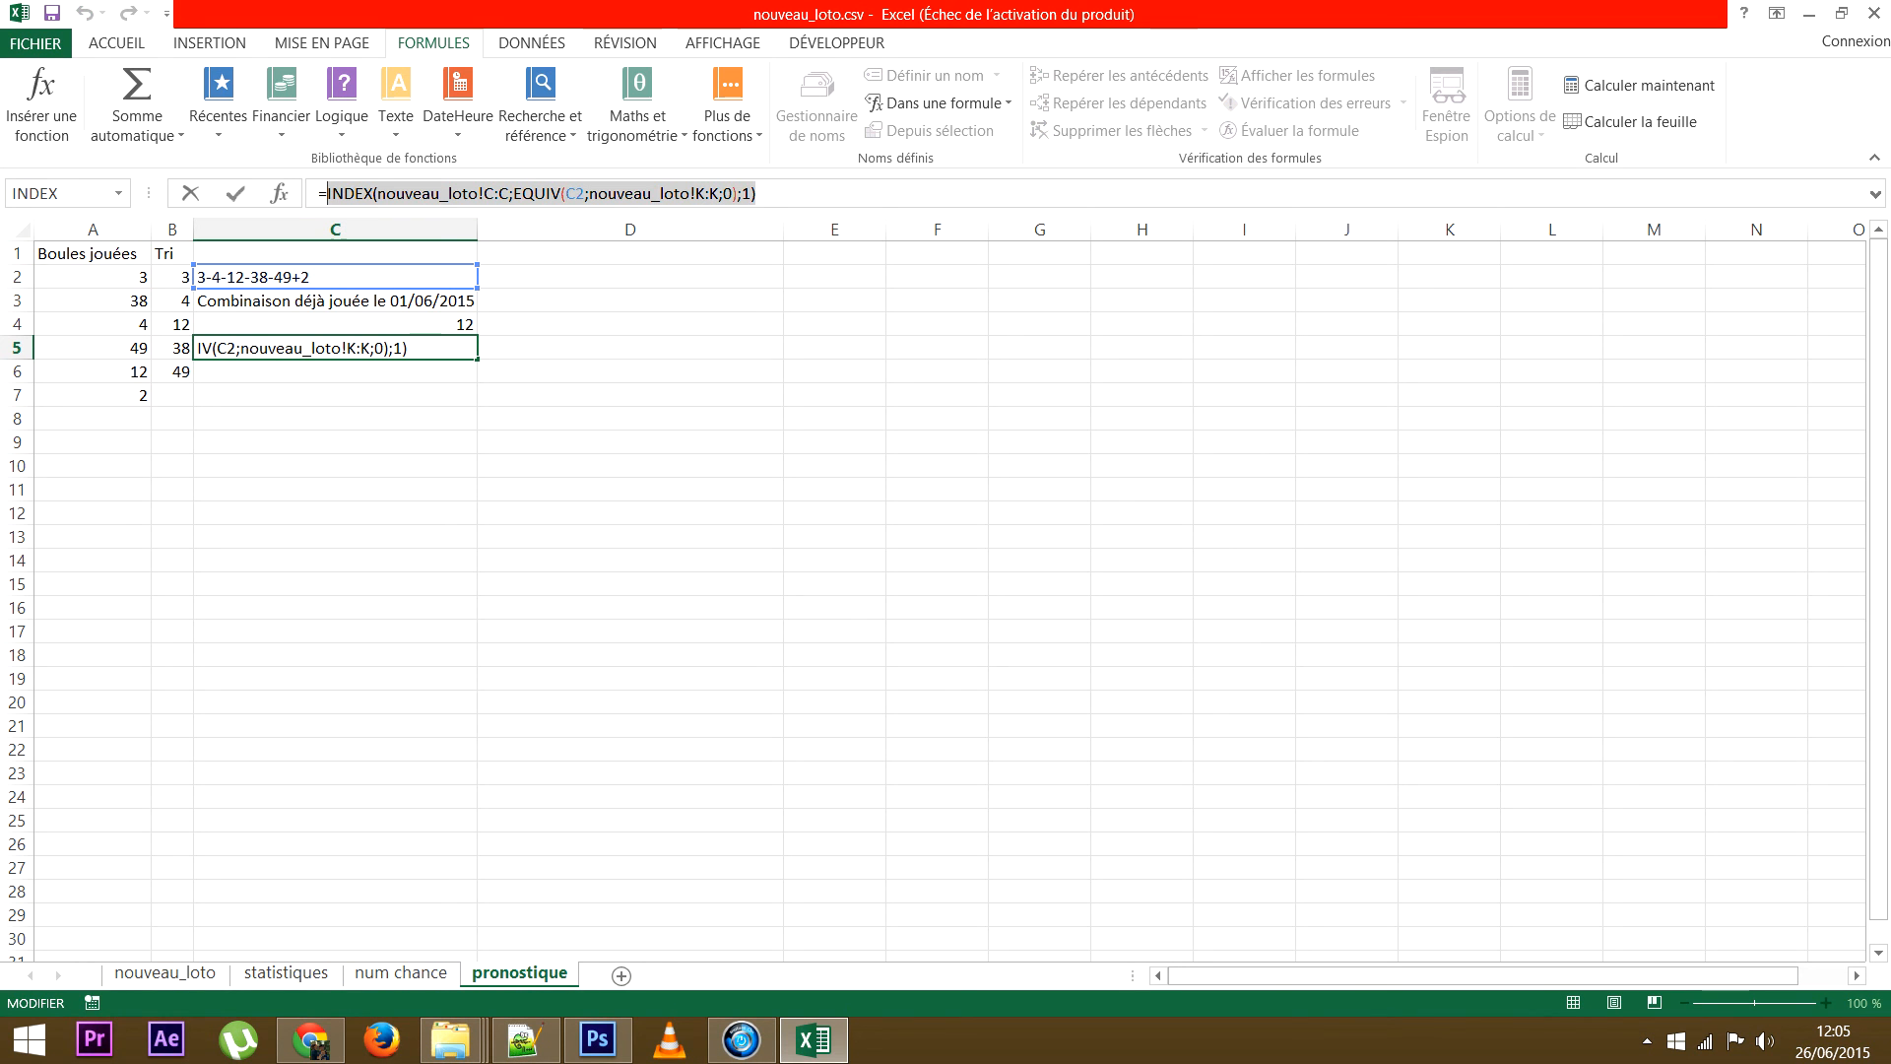
{"action": "key", "text": "Escape"}
Replace the C5 reference inside C3's TEXTE function with the copied INDEX/EQUIV expression and enter it as an array formula.
{"action": "left_click", "coordinate": [335, 302]}
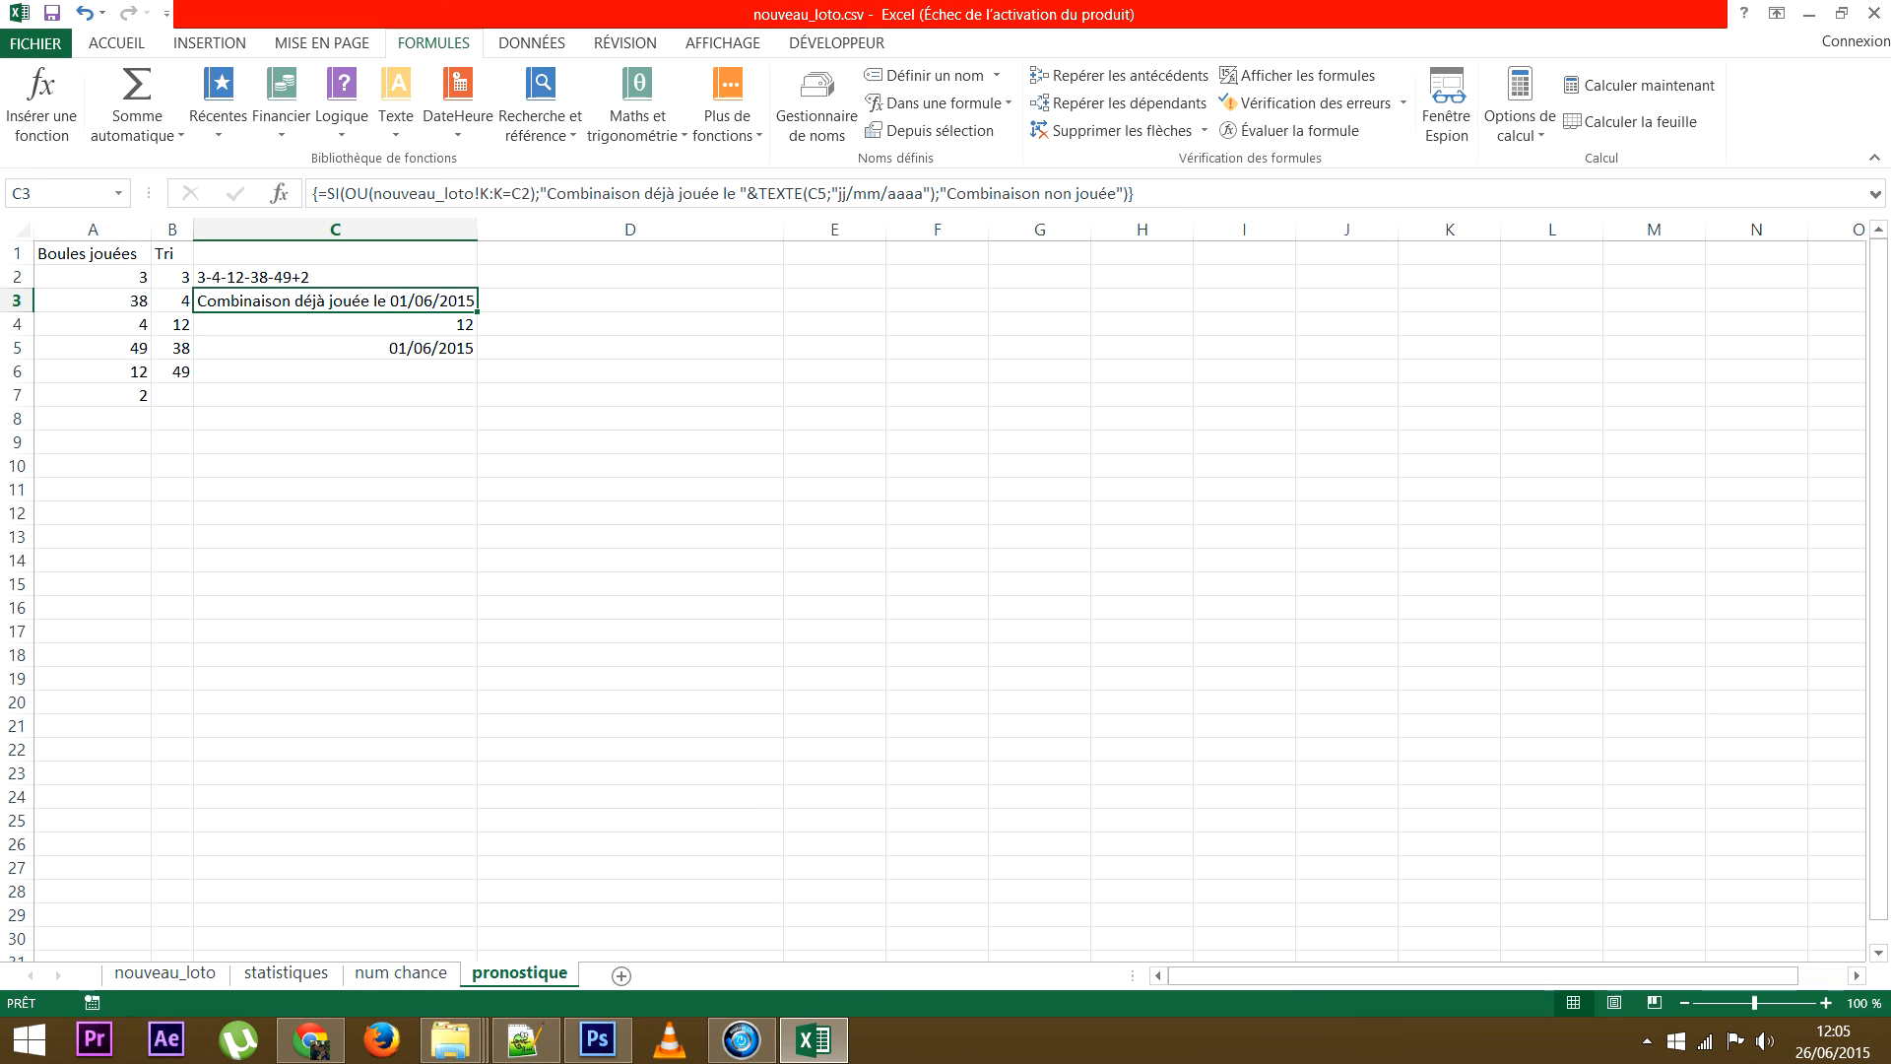
{"action": "left_click", "coordinate": [809, 194]}
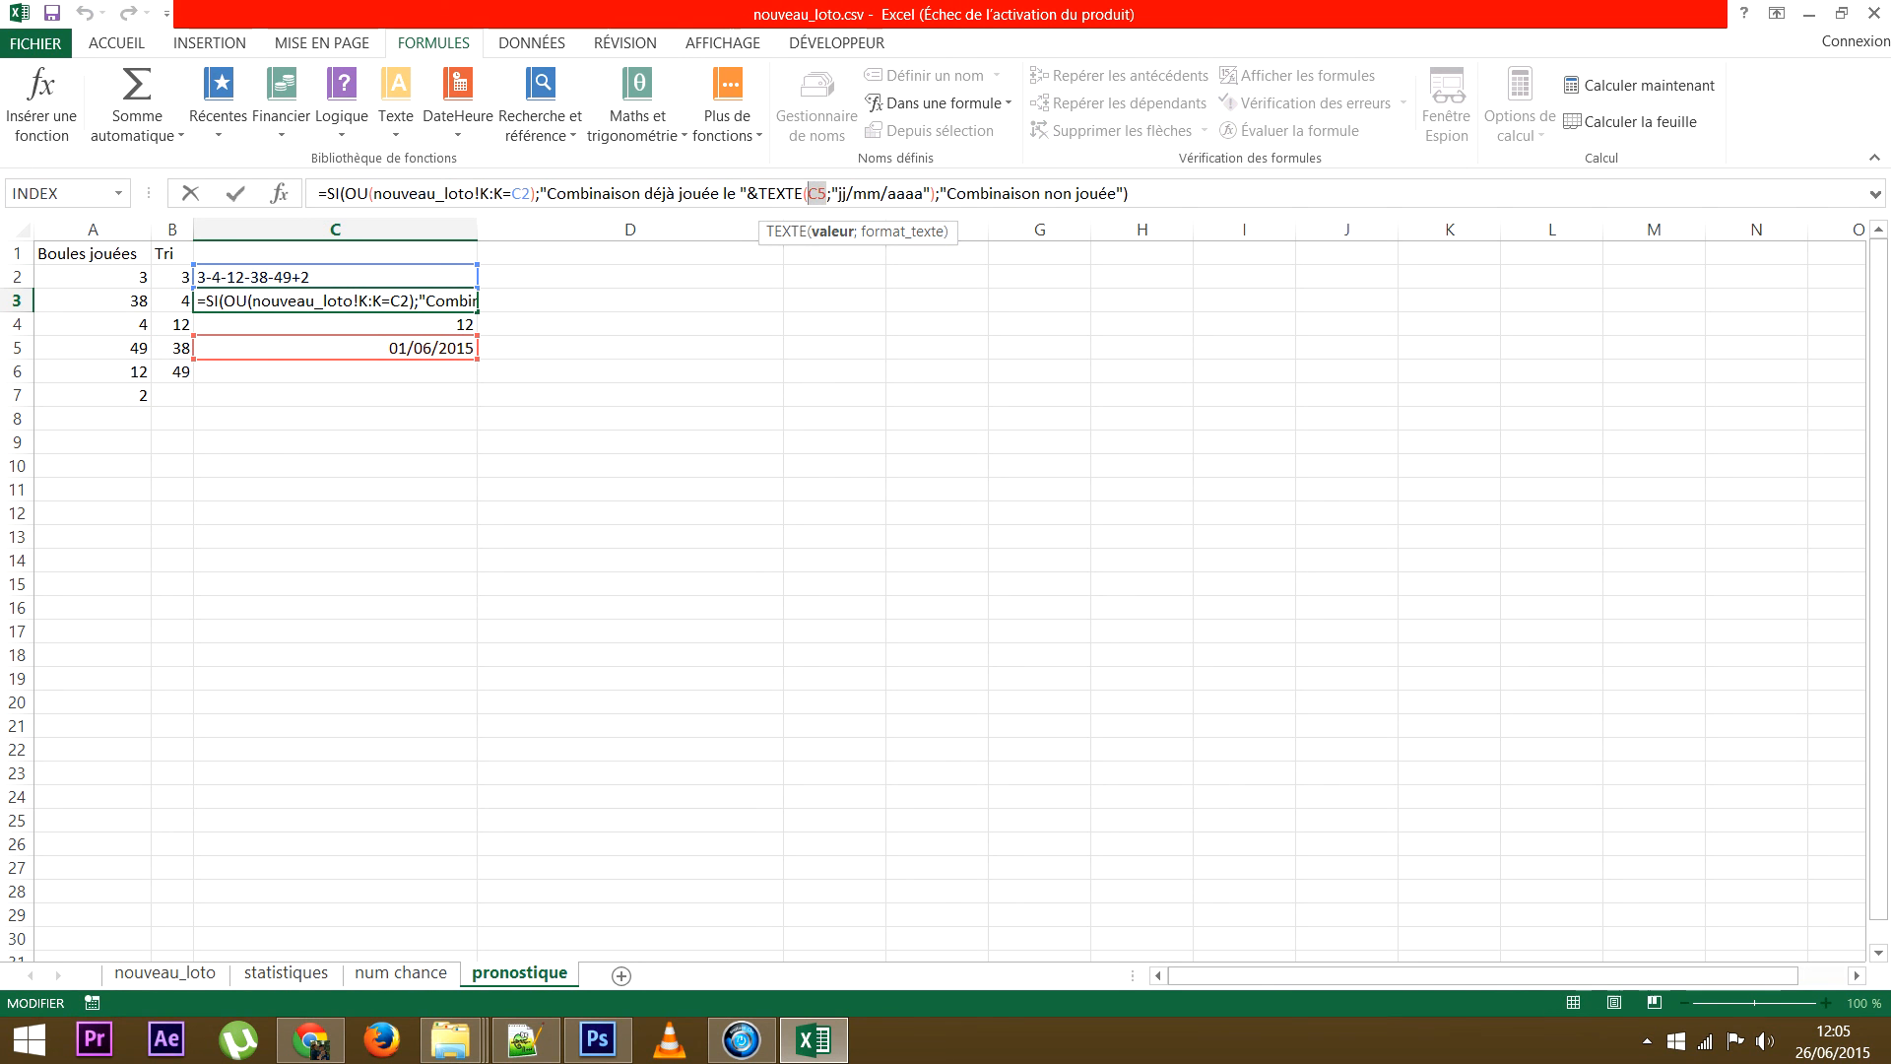
{"action": "key", "text": "ctrl+v"}
{"action": "left_click", "coordinate": [1307, 194]}
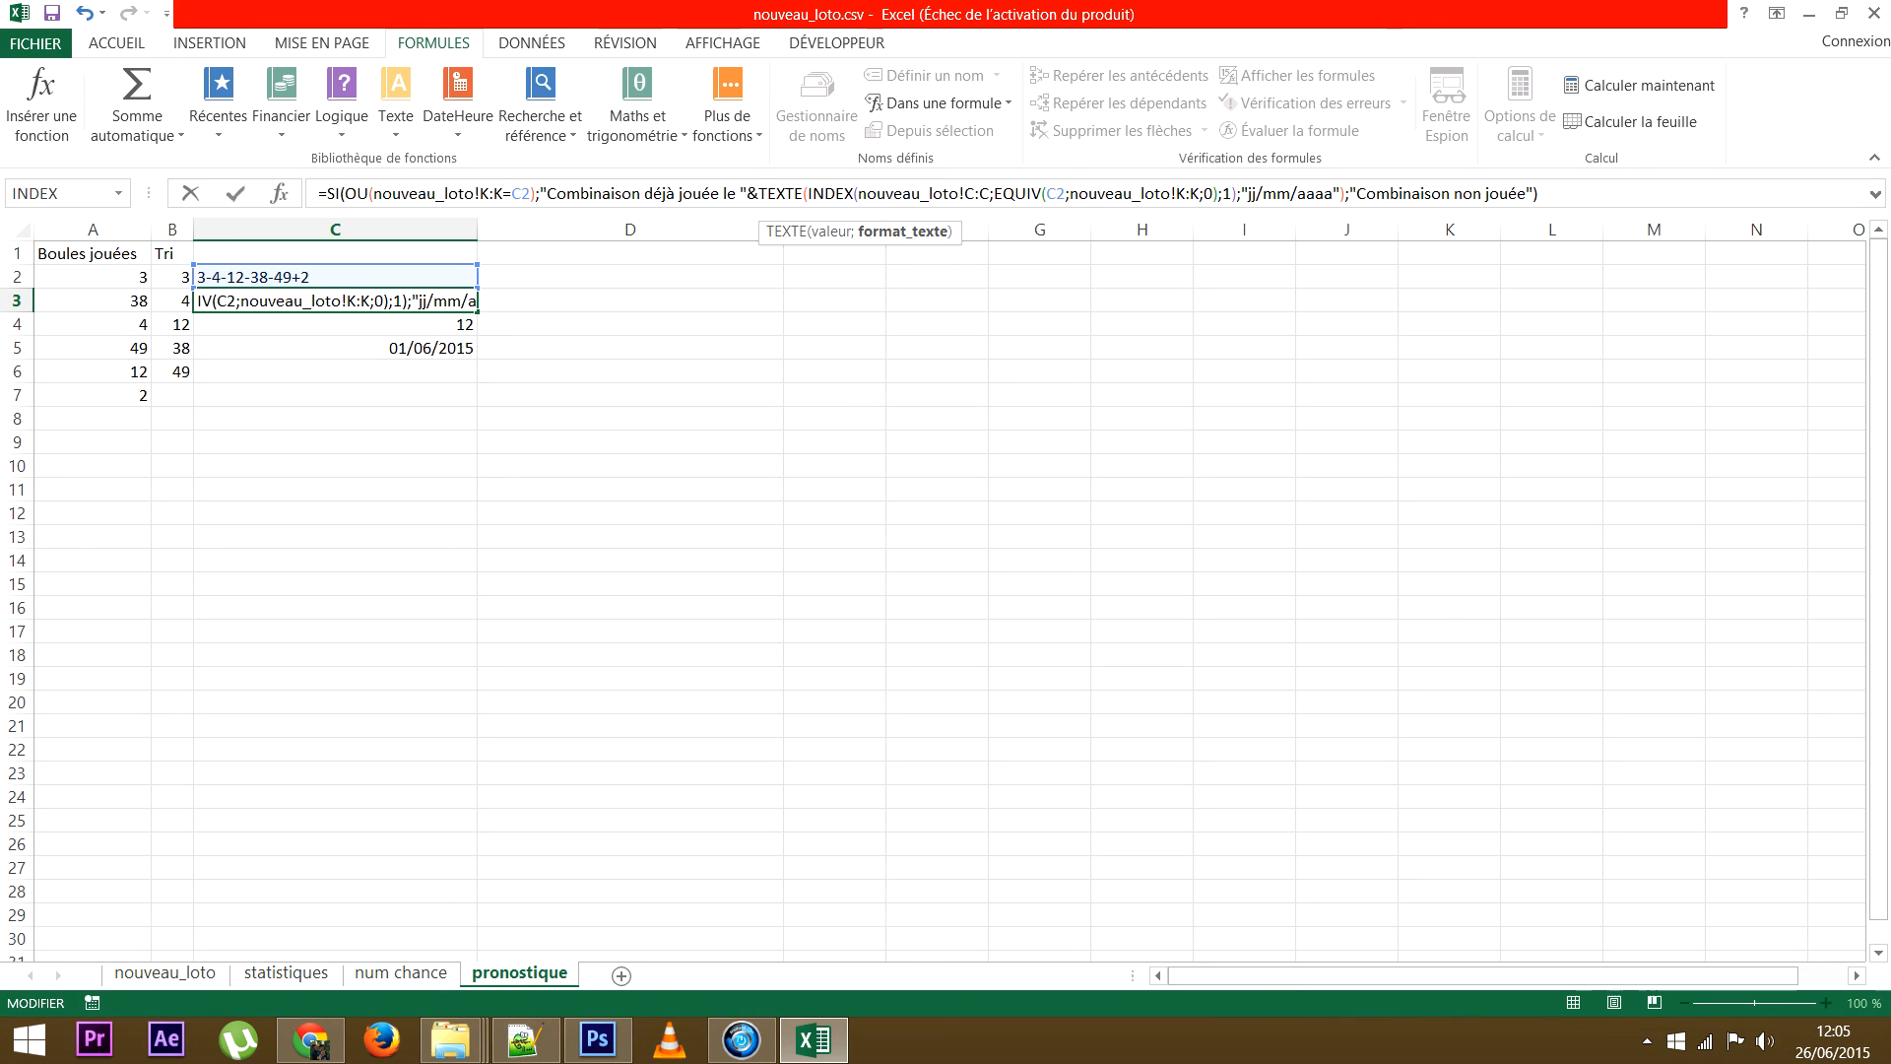
{"action": "key", "text": "ctrl+shift+Return"}
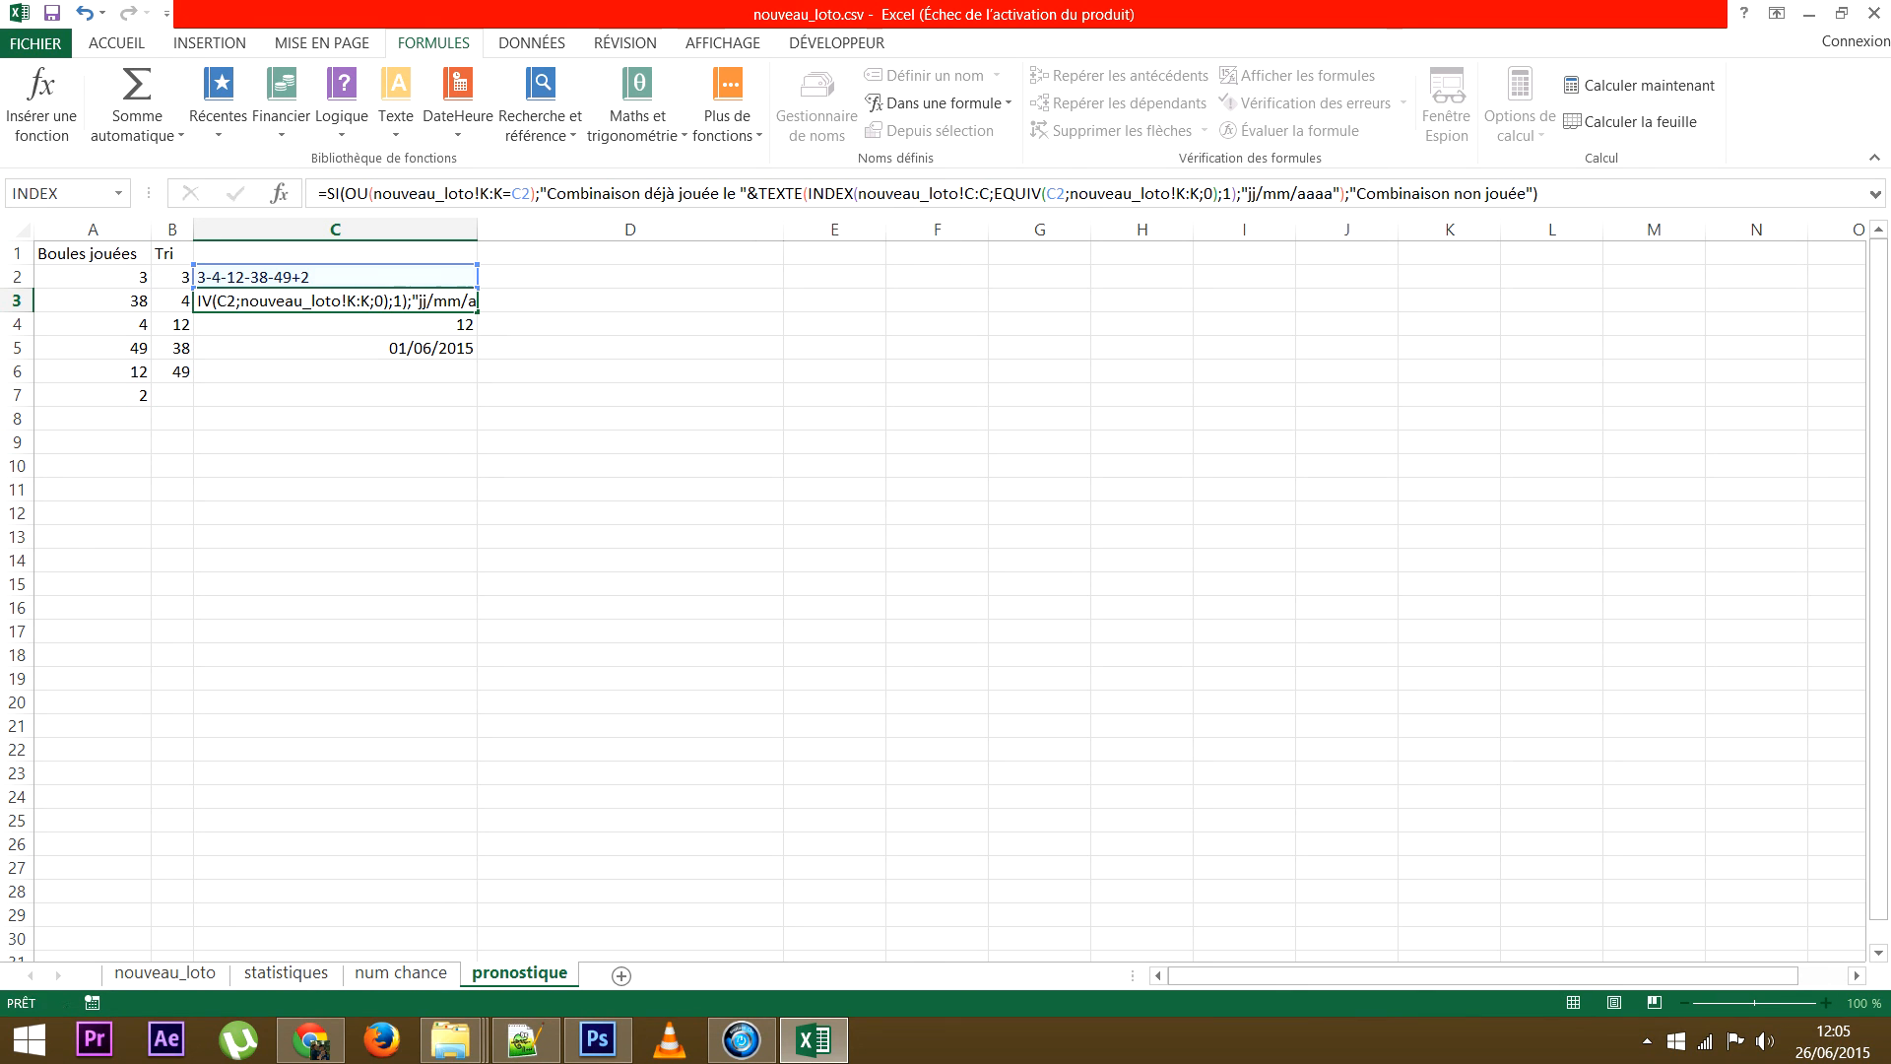
Delete the helper formulas in cells C4 and C5, and check the formula in C3.
{"action": "left_click_drag", "start_coordinate": [335, 325], "coordinate": [335, 348]}
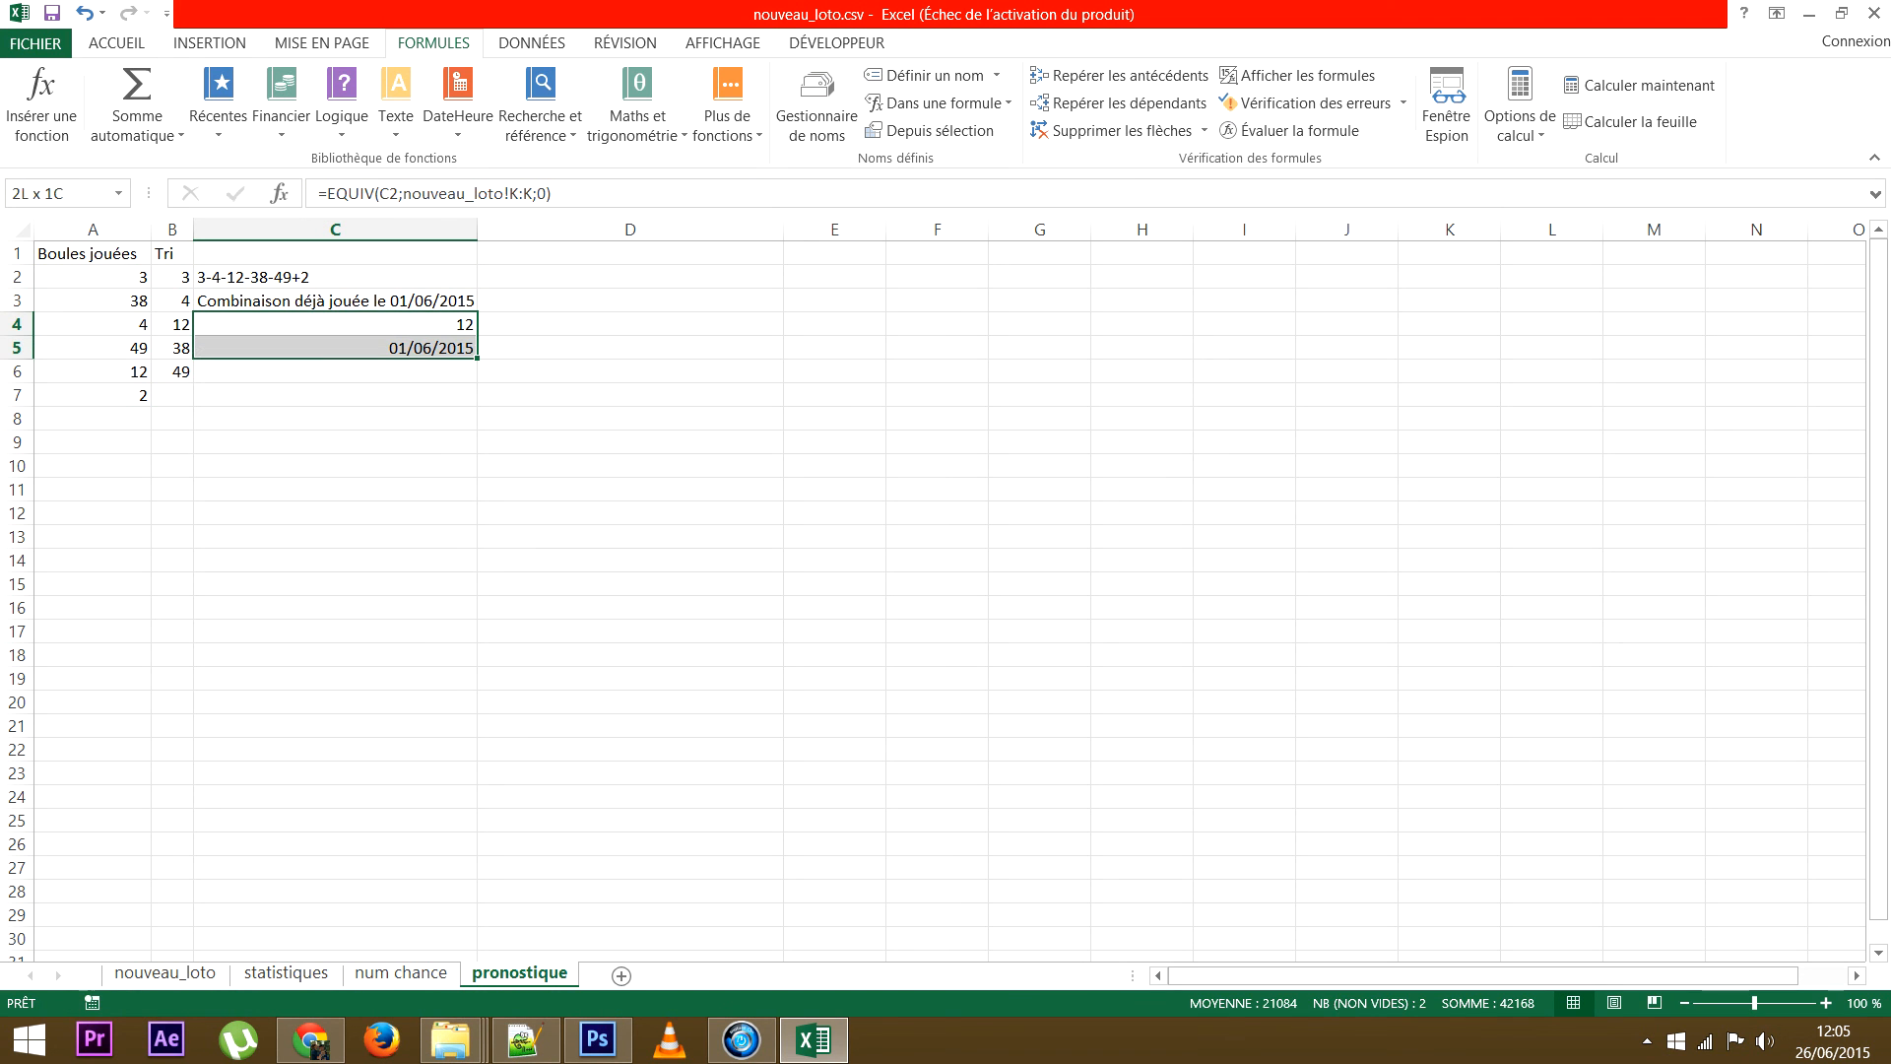
{"action": "key", "text": "Delete"}
{"action": "left_click", "coordinate": [335, 372]}
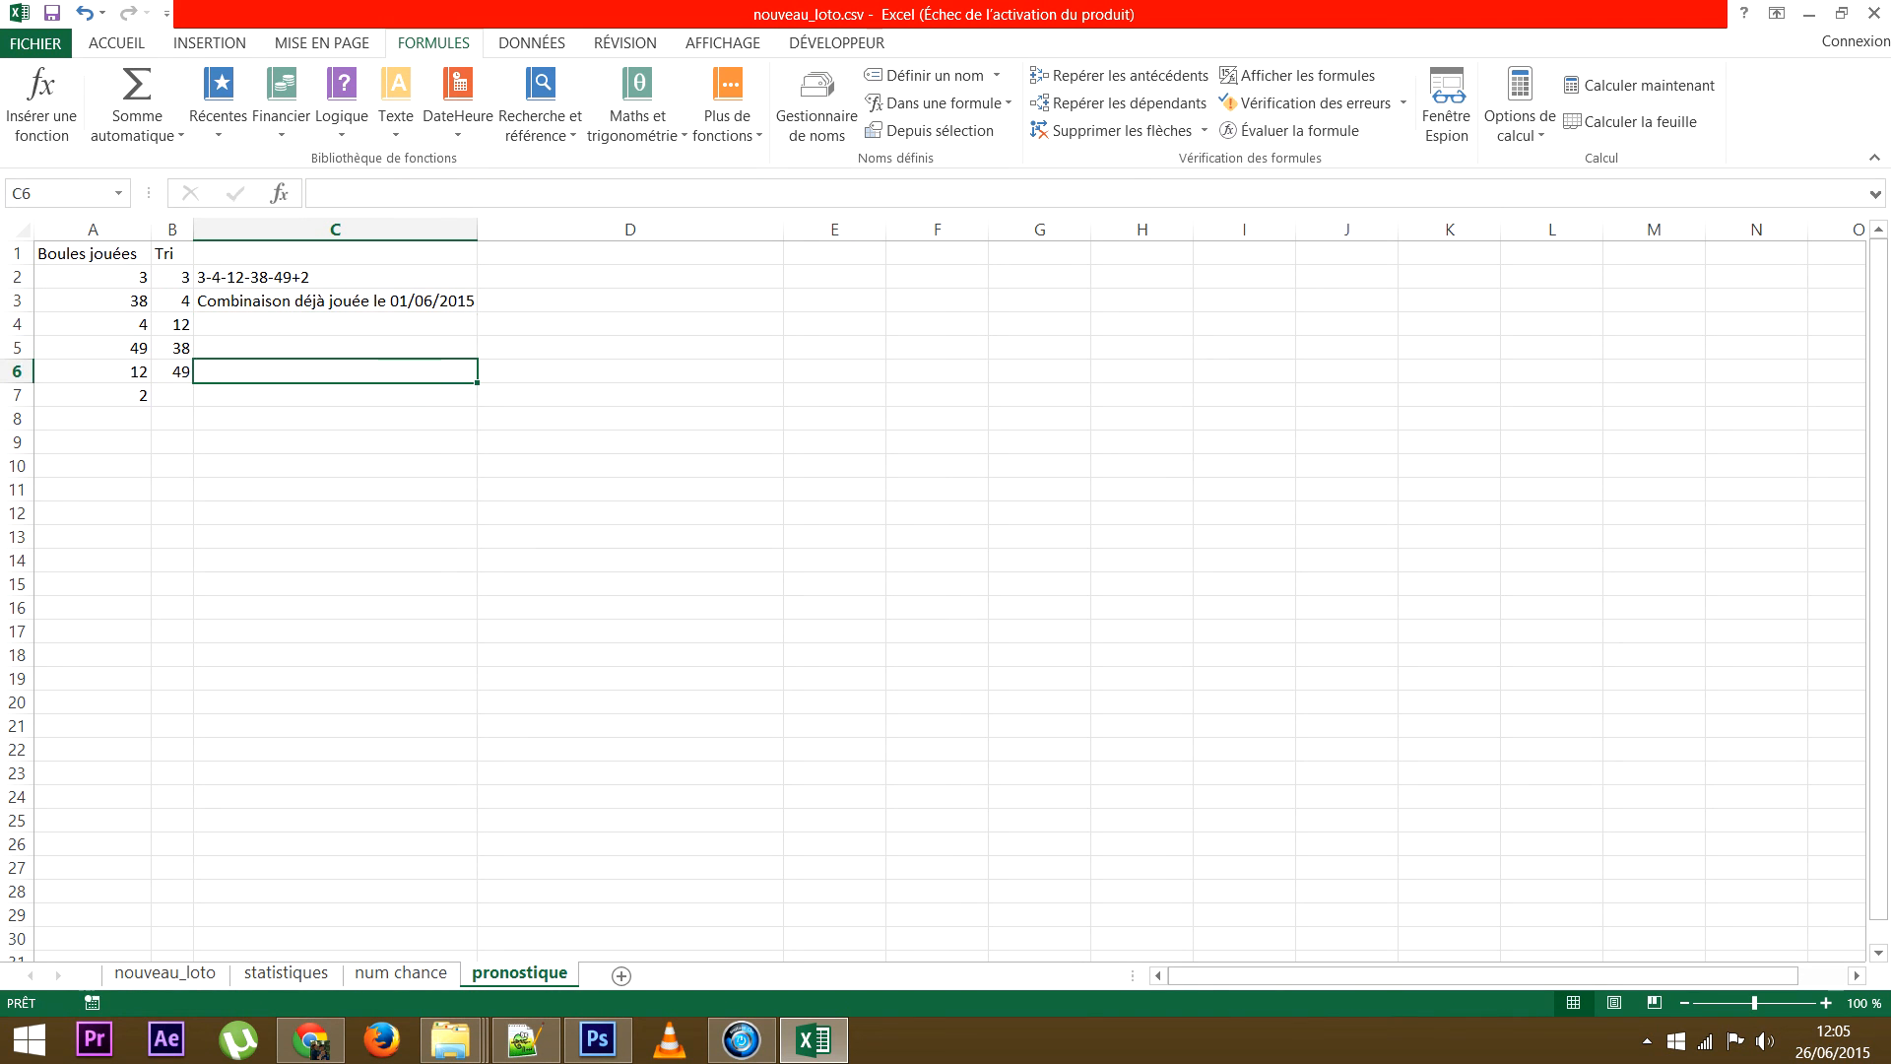
{"action": "left_click", "coordinate": [334, 302]}
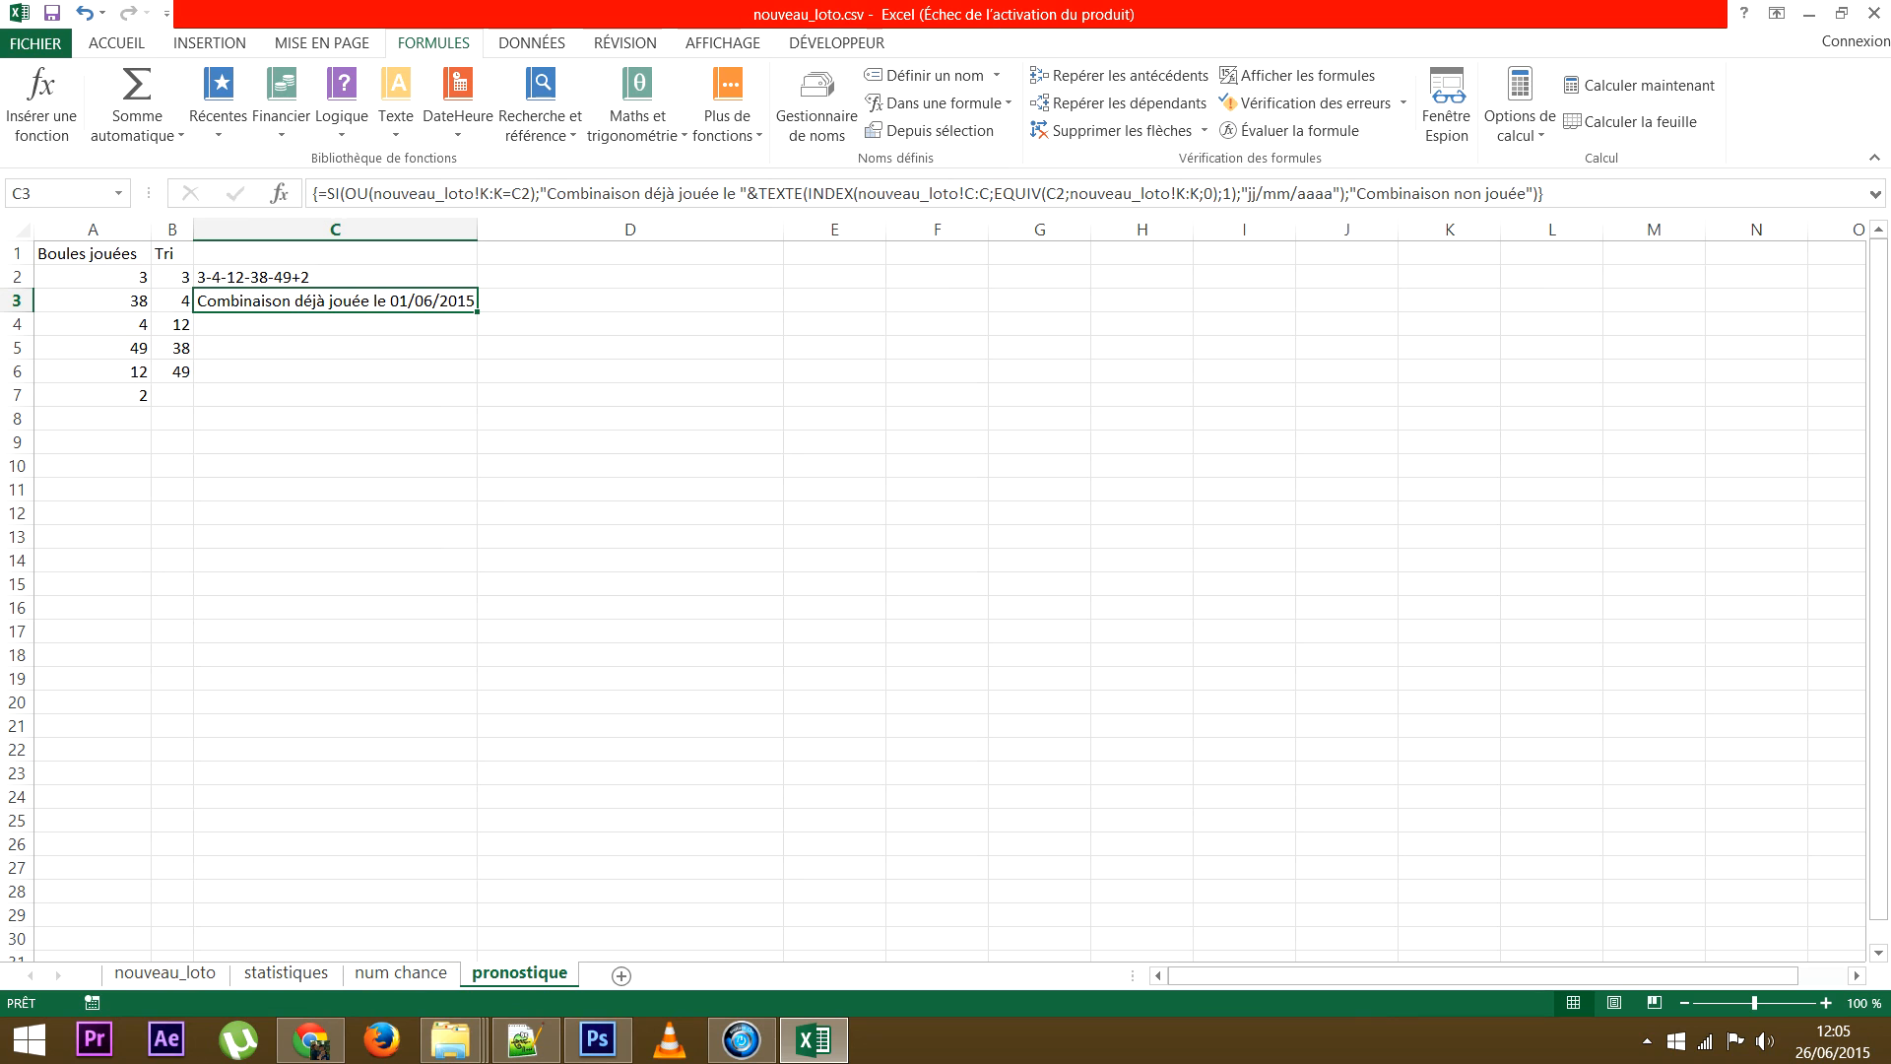
{"action": "left_click", "coordinate": [335, 278]}
{"action": "left_click", "coordinate": [335, 302]}
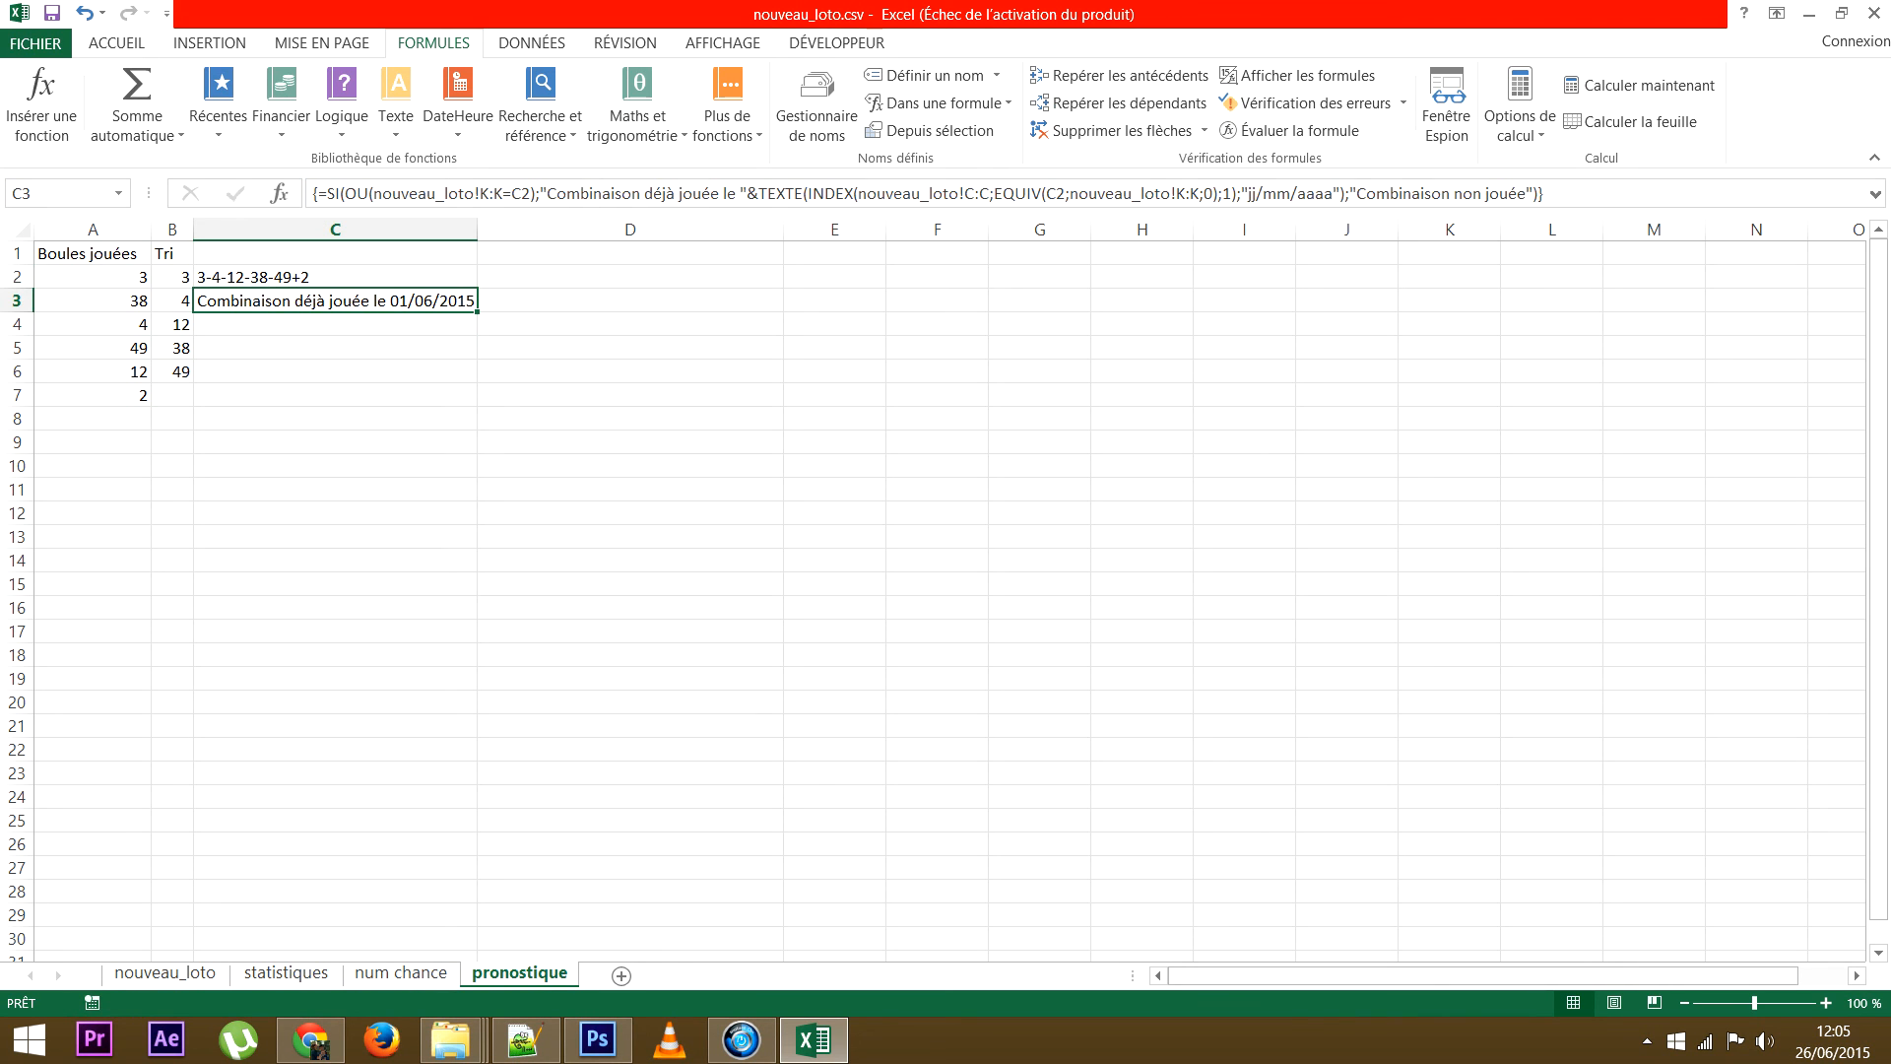